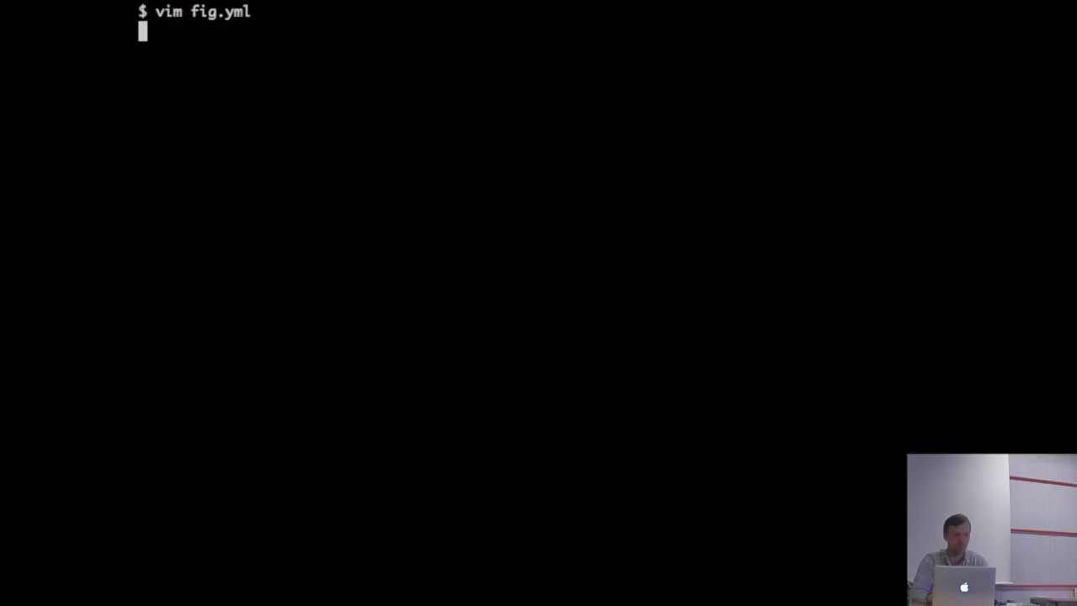
# - Read down through the grafana service's ports, links, volumes_from, dns and hostname settings, then quit vim
pyautogui.press('j')
pyautogui.press('j')
pyautogui.press('k')
pyautogui.press('k')
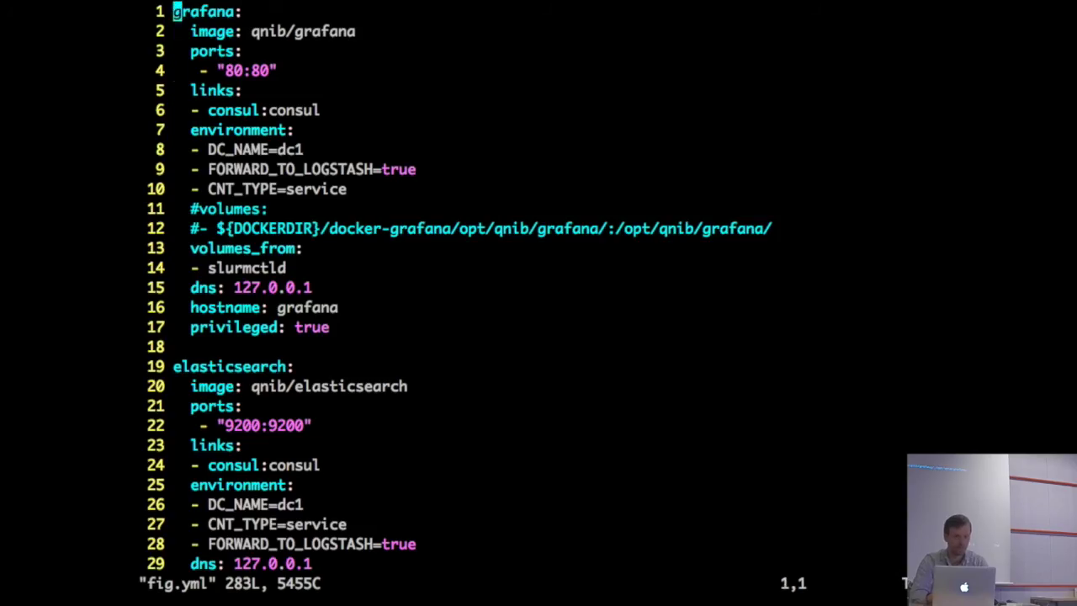
pyautogui.press('j')
pyautogui.press('j')
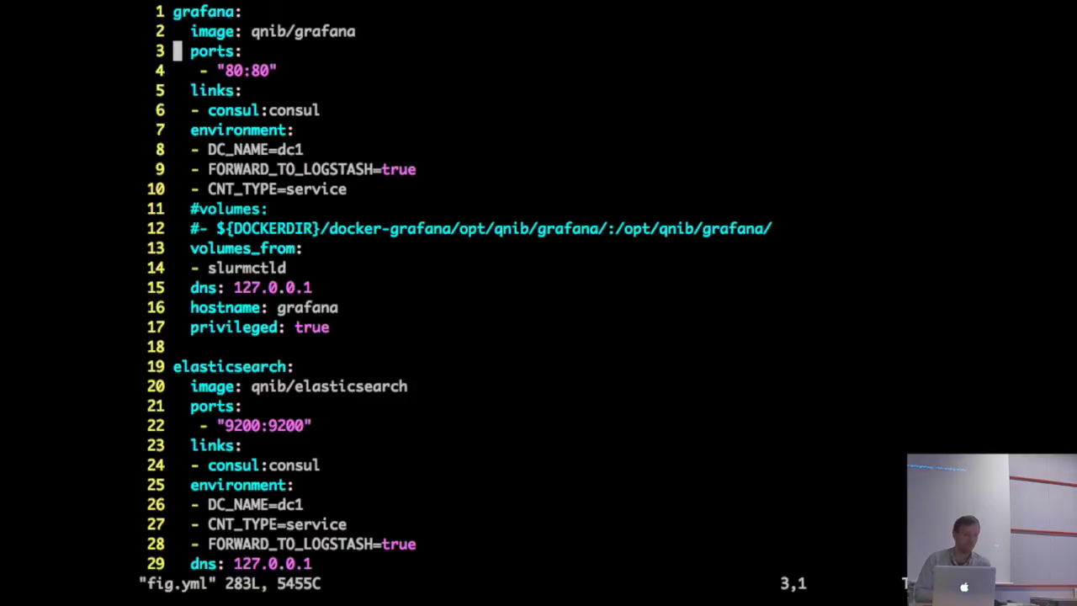
pyautogui.press('Down')
pyautogui.press('Down')
pyautogui.press('Down')
pyautogui.press('Down')
pyautogui.press('Down')
pyautogui.press('Down')
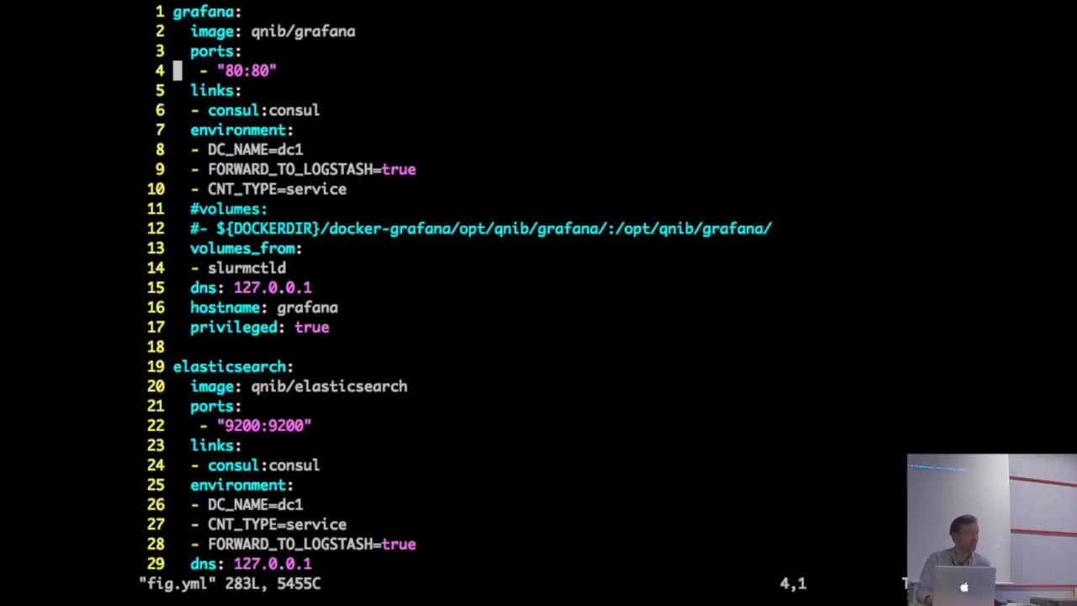
pyautogui.press('Down')
pyautogui.press('Down')
pyautogui.press('Down')
pyautogui.press('Down')
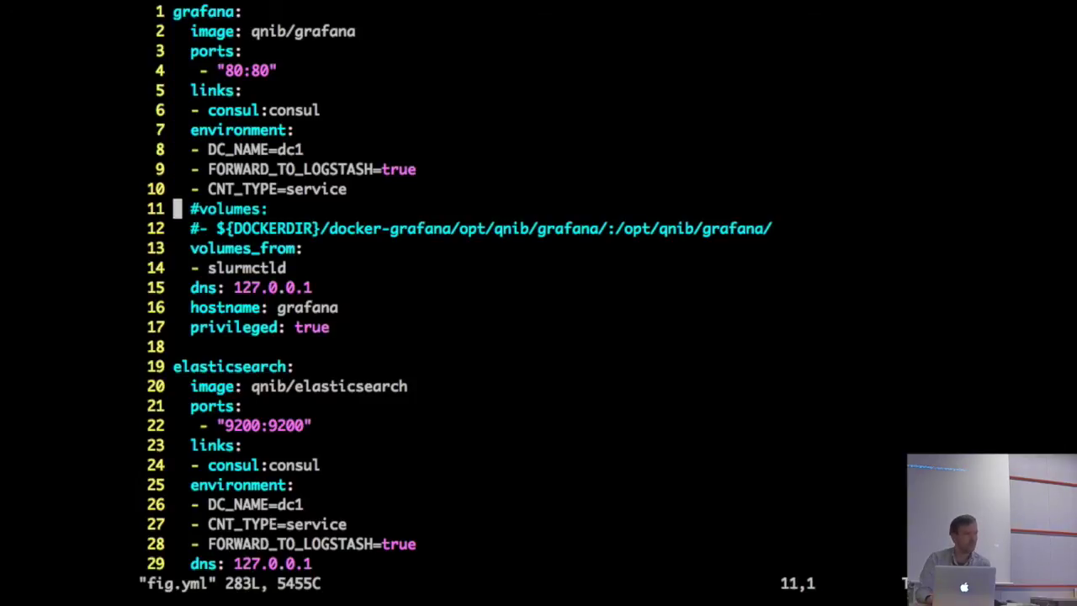
pyautogui.press('Down')
pyautogui.press('Down')
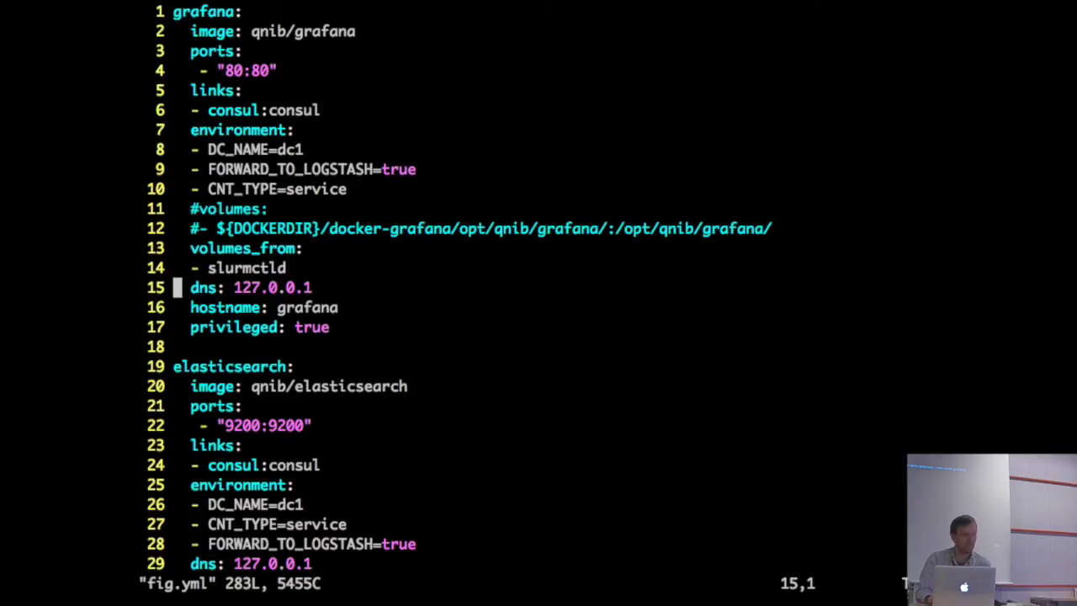
pyautogui.press('Down')
pyautogui.write(':q')
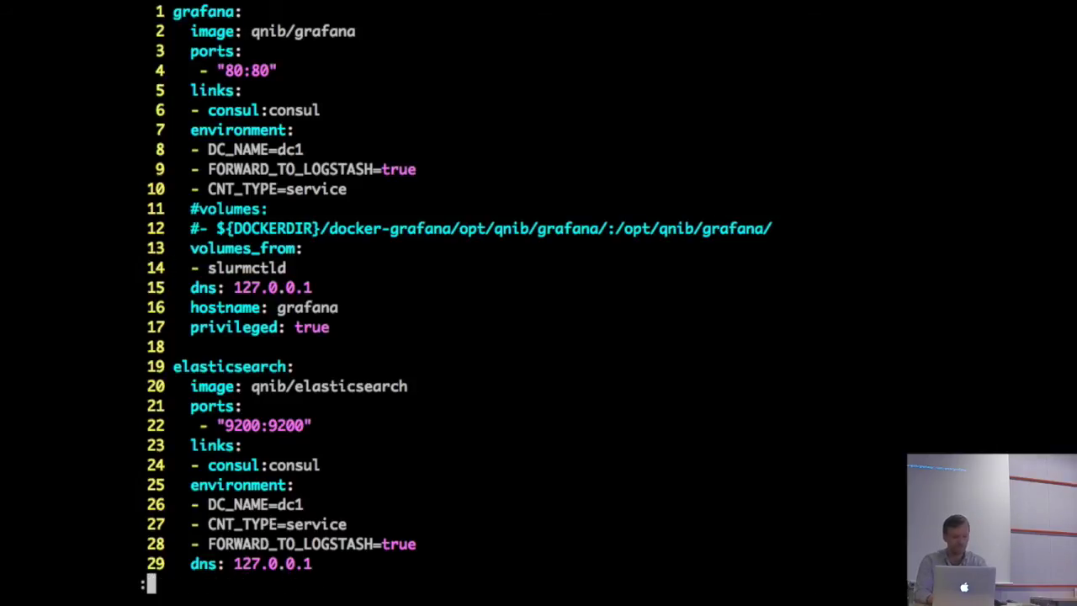
pyautogui.press('Return')
pyautogui.write('fig up -d')
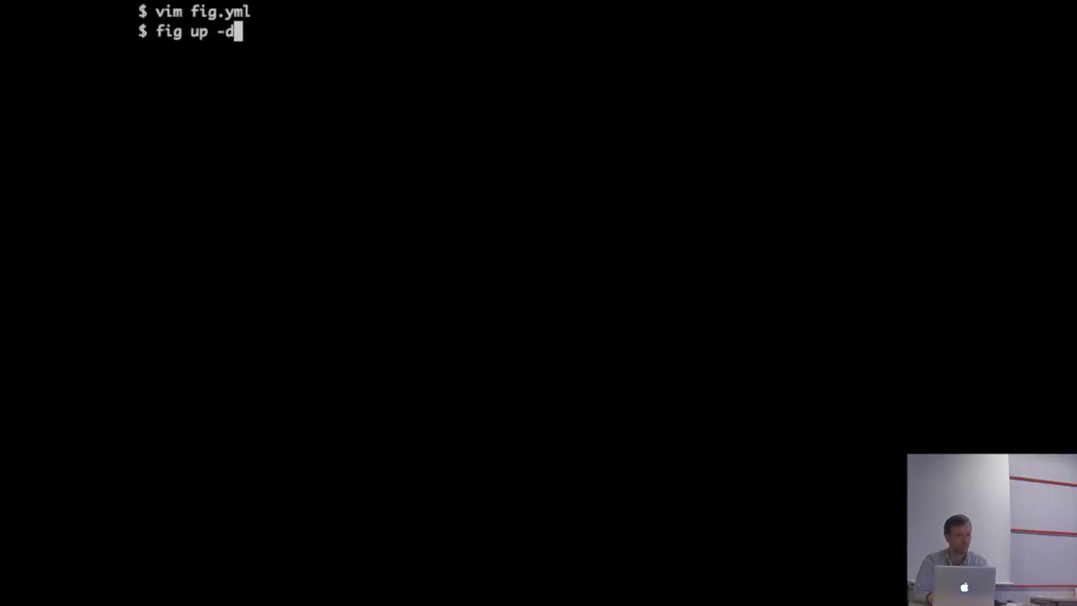
# - Launch all cluster containers in the background with fig up -d and check them with fig ps
pyautogui.press('Return')
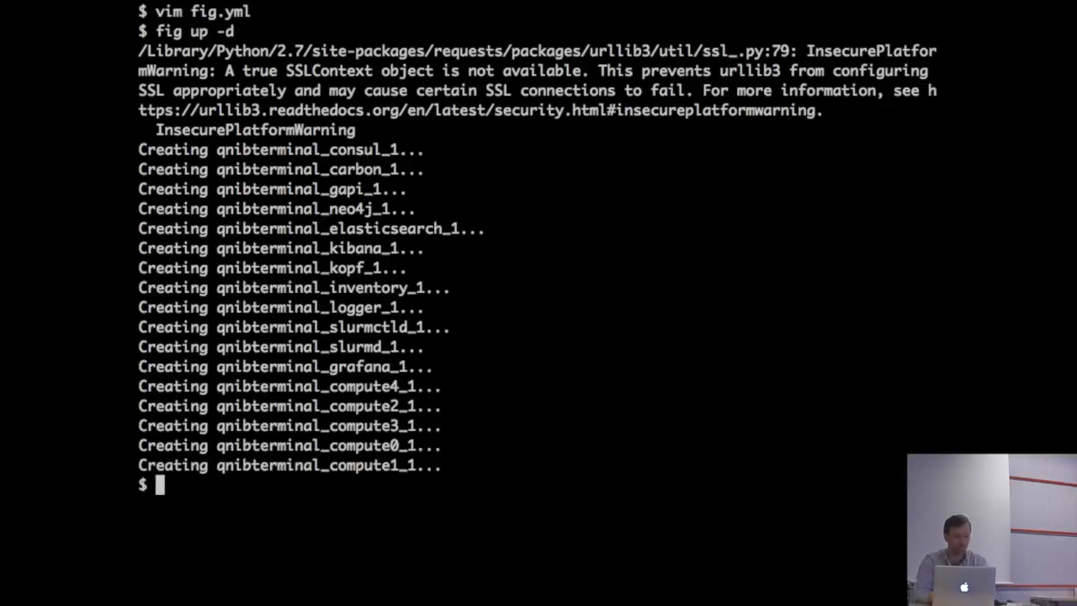
pyautogui.write('fig ps')
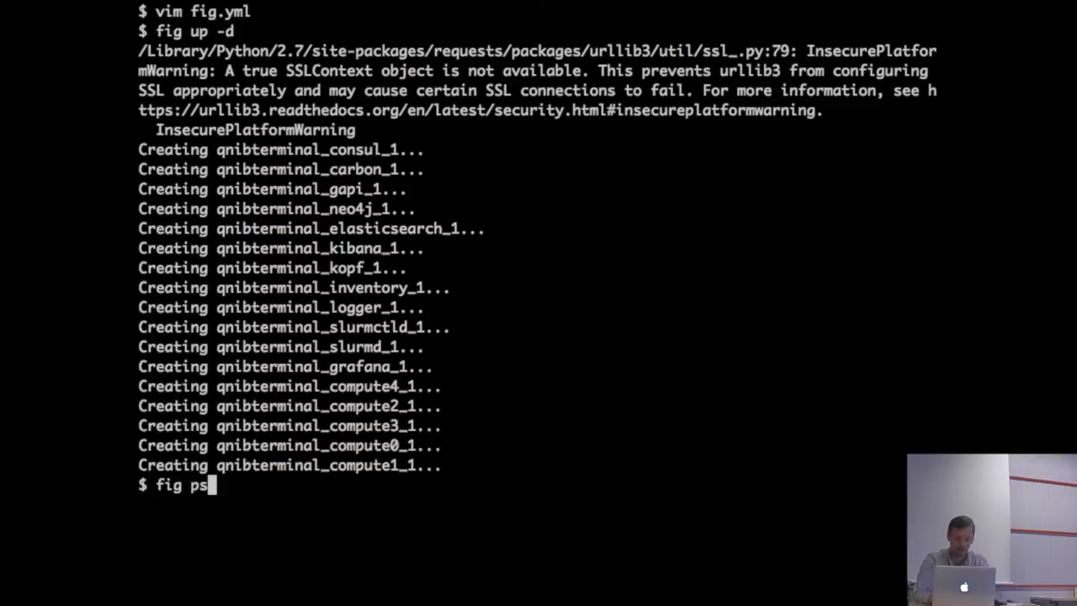
pyautogui.press('Return')
# - List the running containers with docker ps, review the output, and leave the fullscreen terminal
pyautogui.write('docker ps')
pyautogui.press('Return')
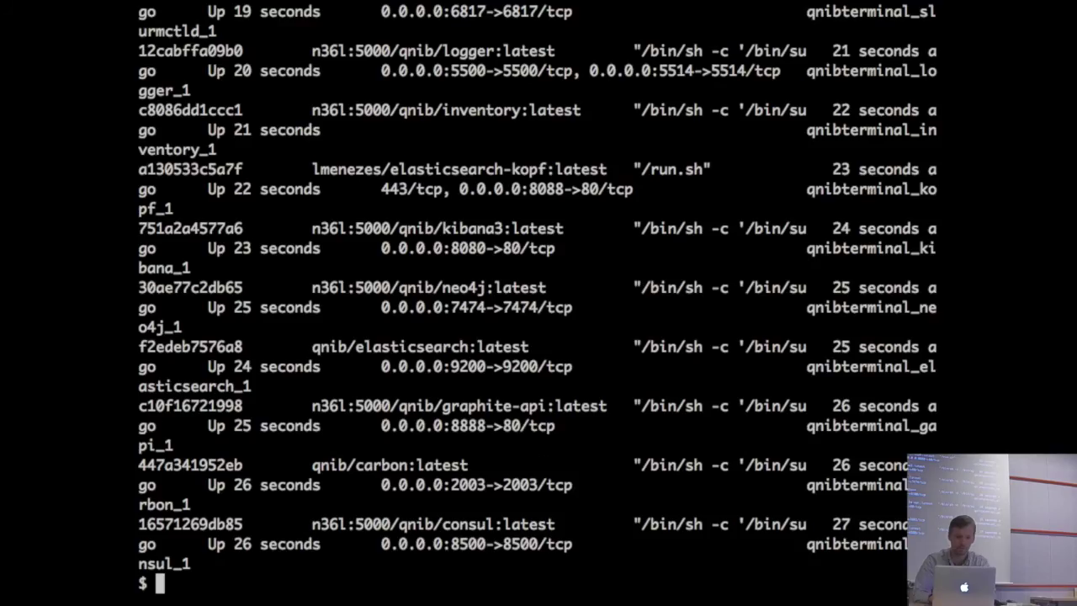
pyautogui.scroll(15, 519, 179)
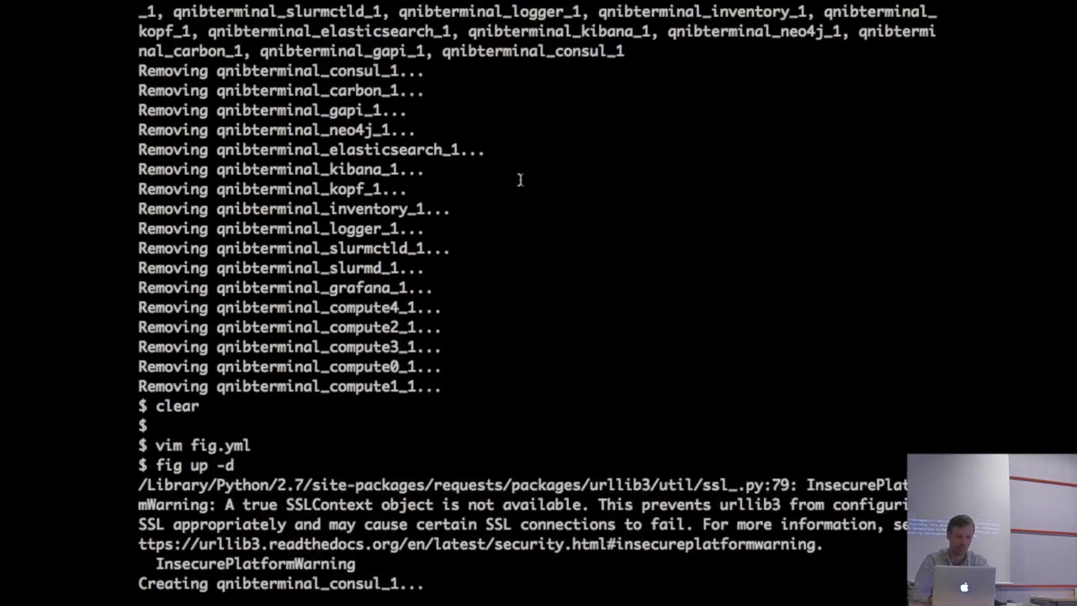
pyautogui.scroll(1, 519, 179)
pyautogui.scroll(-10, 519, 179)
pyautogui.scroll(-5, 539, 87)
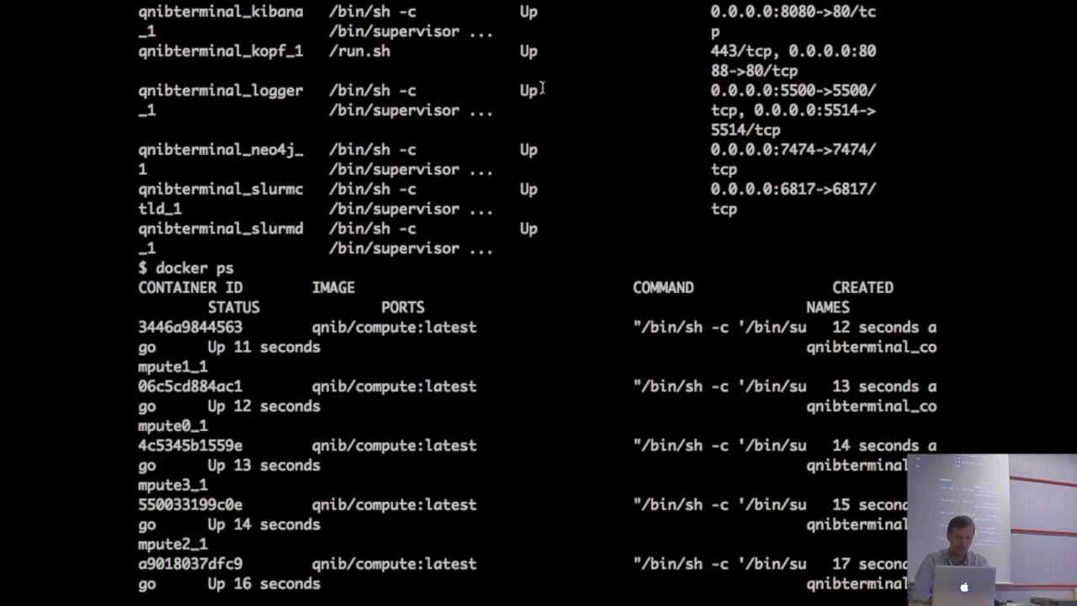
pyautogui.scroll(3, 538, 88)
pyautogui.scroll(-15, 542, 88)
pyautogui.hotkey('ctrl', 'Left')
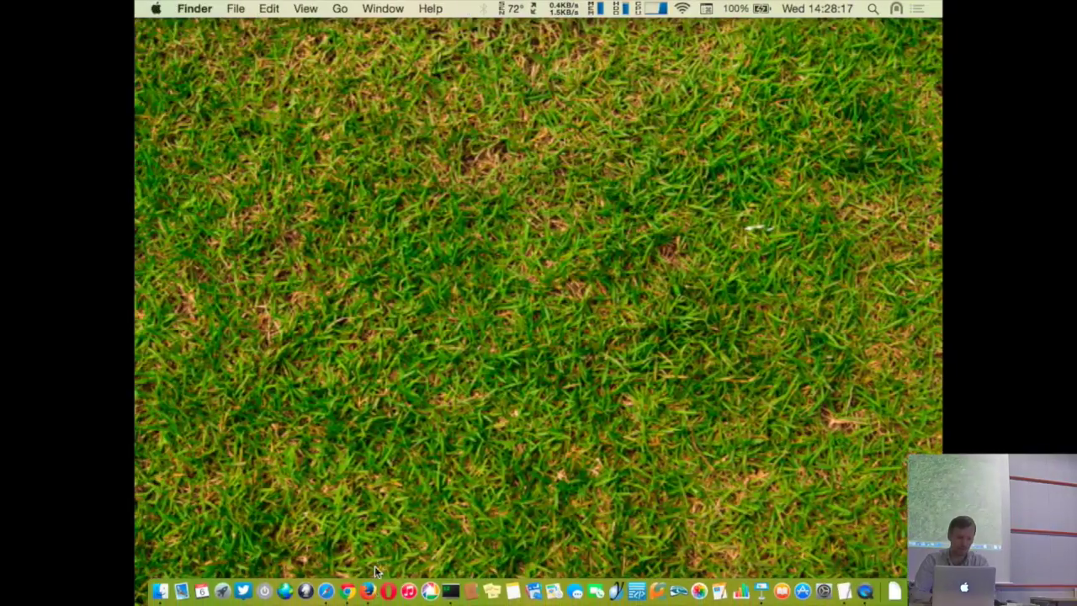
# - In Firefox's Consul tab, trim the address back to the /ui/ root page
pyautogui.click(367, 589)
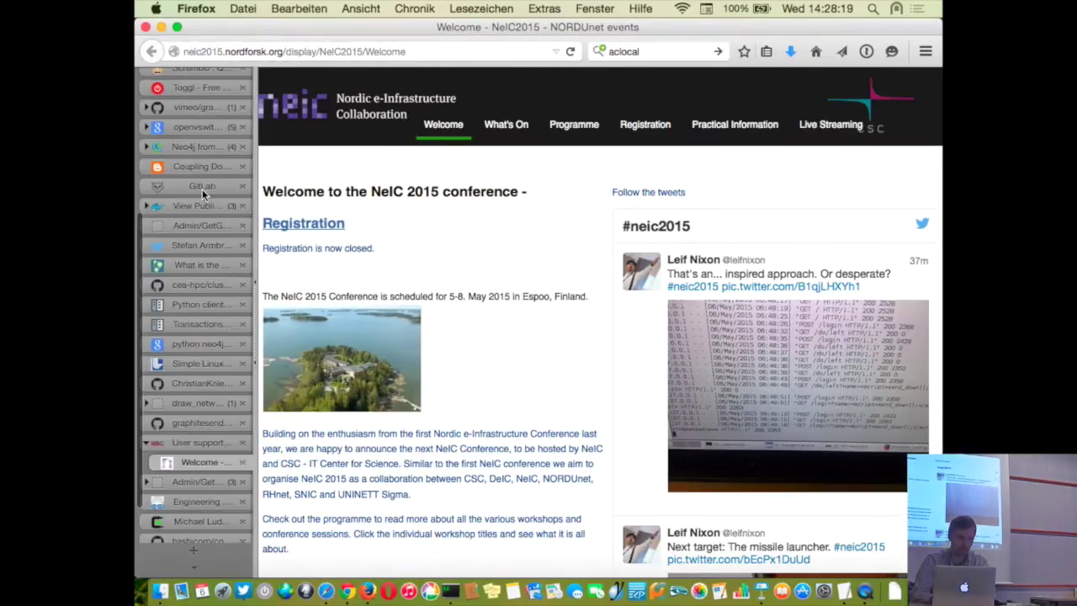
pyautogui.scroll(5, 187, 218)
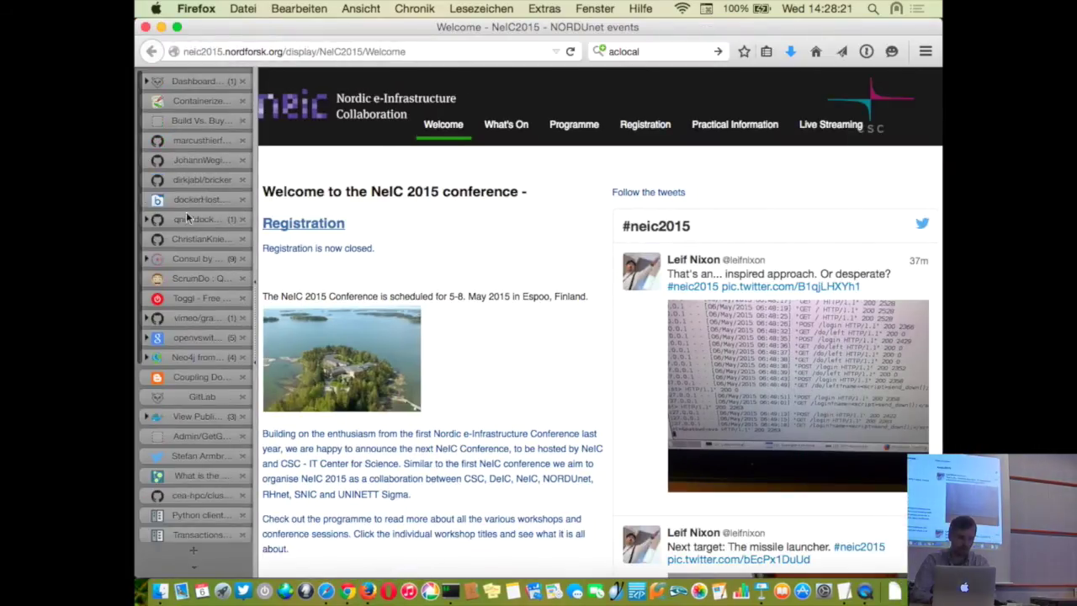
pyautogui.click(181, 260)
pyautogui.doubleClick(292, 51)
pyautogui.moveTo(326, 54); pyautogui.dragTo(428, 51)
pyautogui.press('BackSpace')
pyautogui.press('Return')
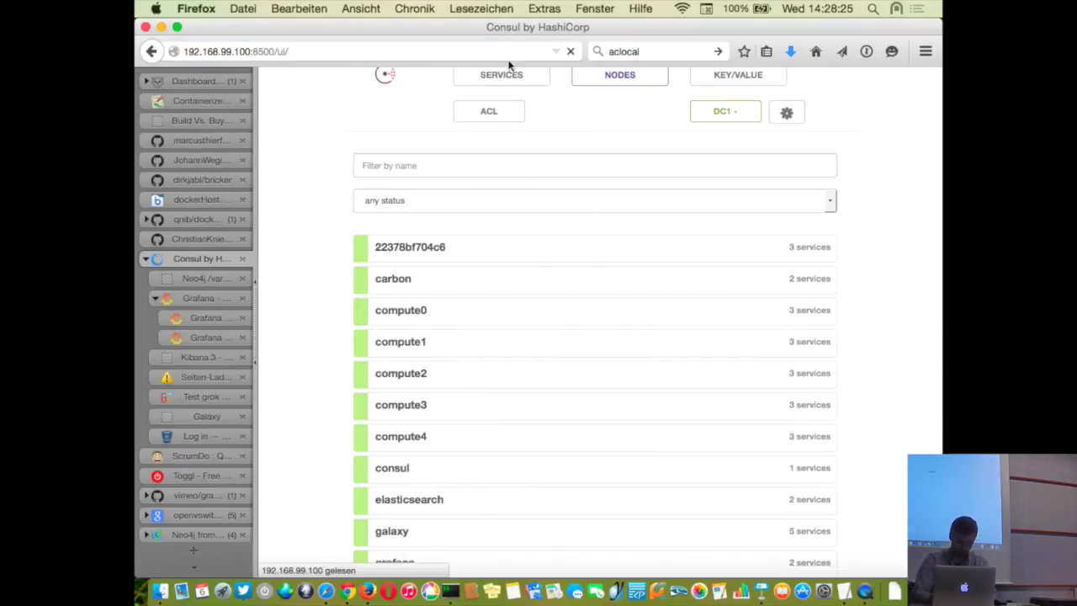
# - Review the Services list, then open the logger node under NODES and reload its page
pyautogui.scroll(-5, 485, 300)
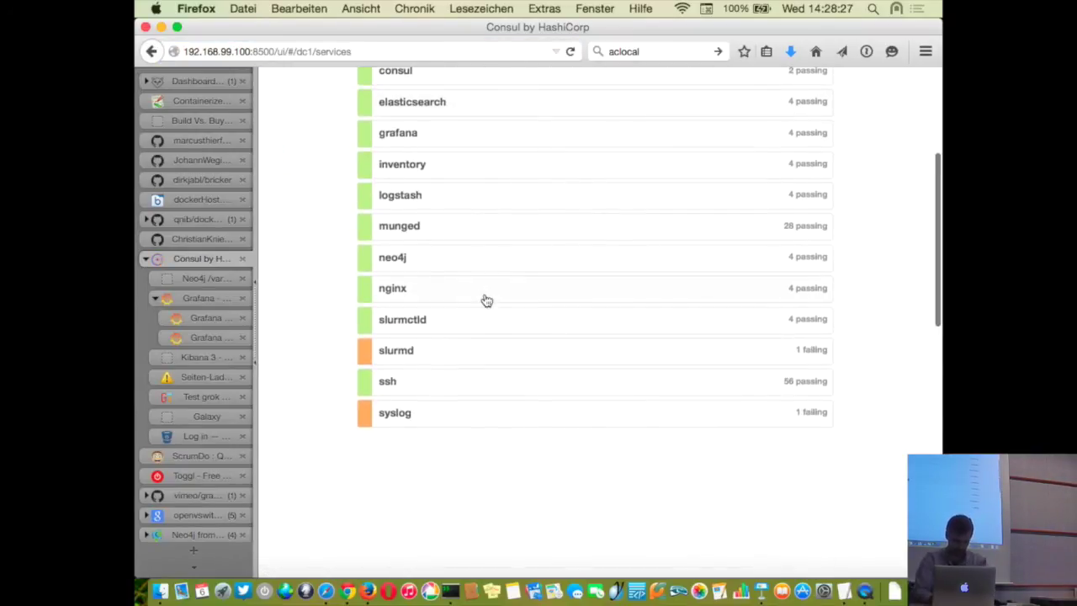
pyautogui.scroll(5, 485, 301)
pyautogui.scroll(-3, 447, 413)
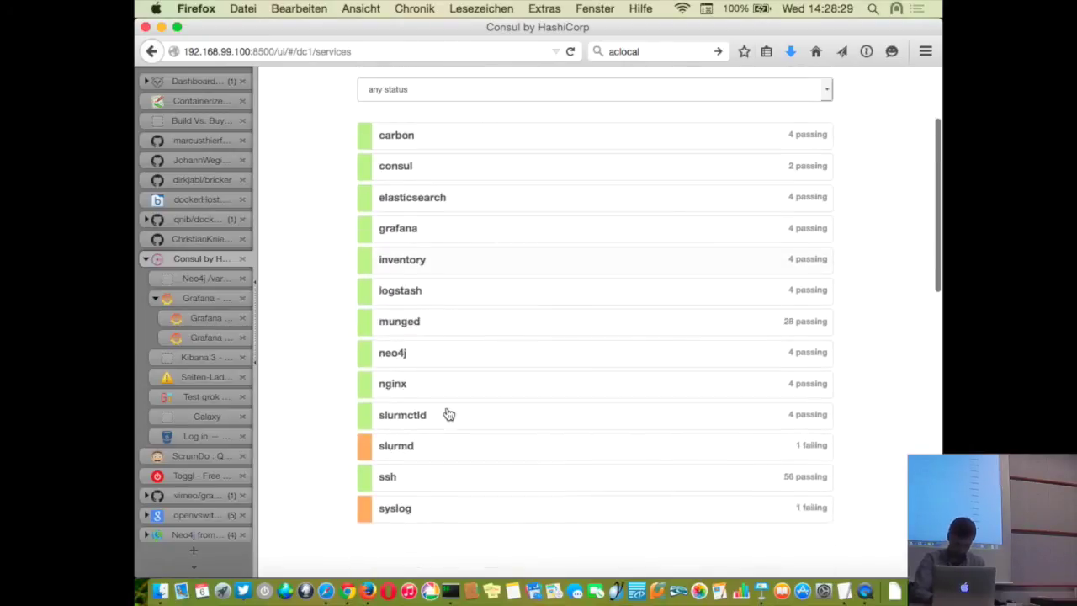
pyautogui.scroll(2, 437, 457)
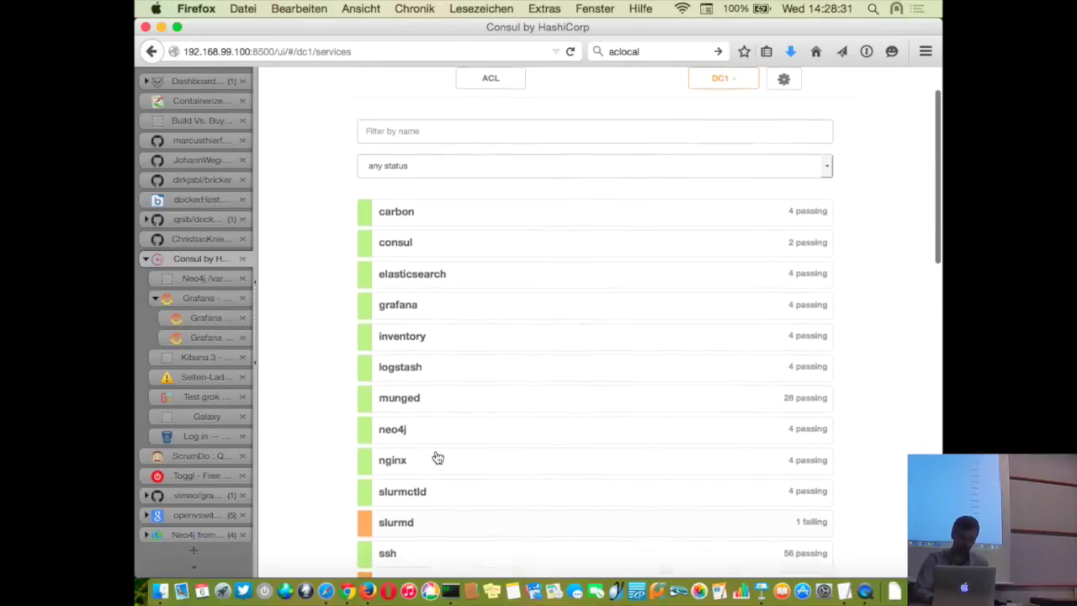
pyautogui.scroll(-3, 436, 457)
pyautogui.scroll(4, 471, 370)
pyautogui.click(608, 104)
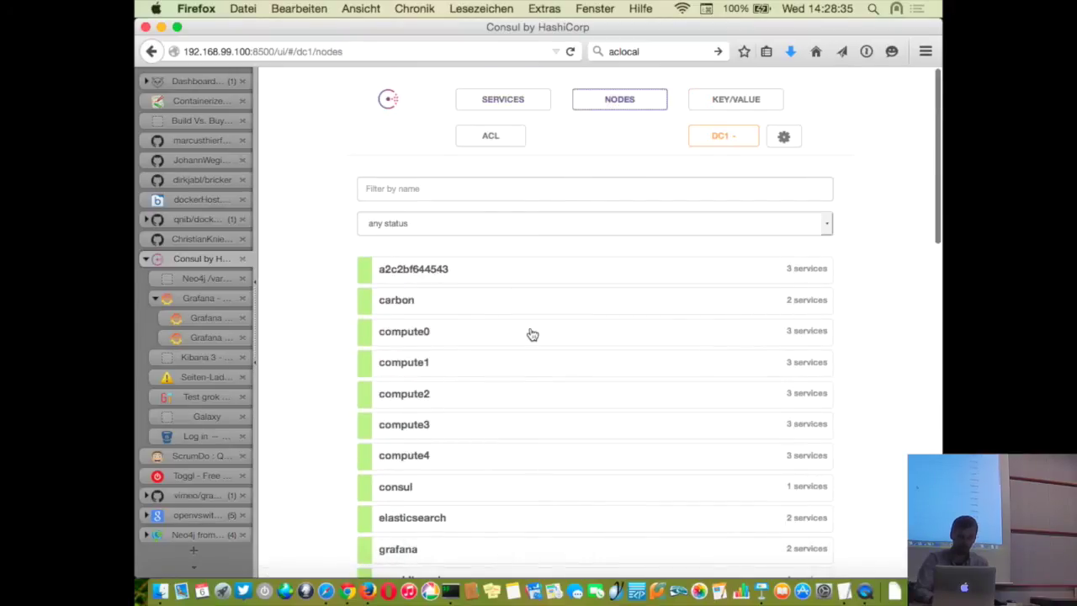
pyautogui.scroll(-5, 531, 334)
pyautogui.click(479, 317)
pyautogui.scroll(-10, 509, 349)
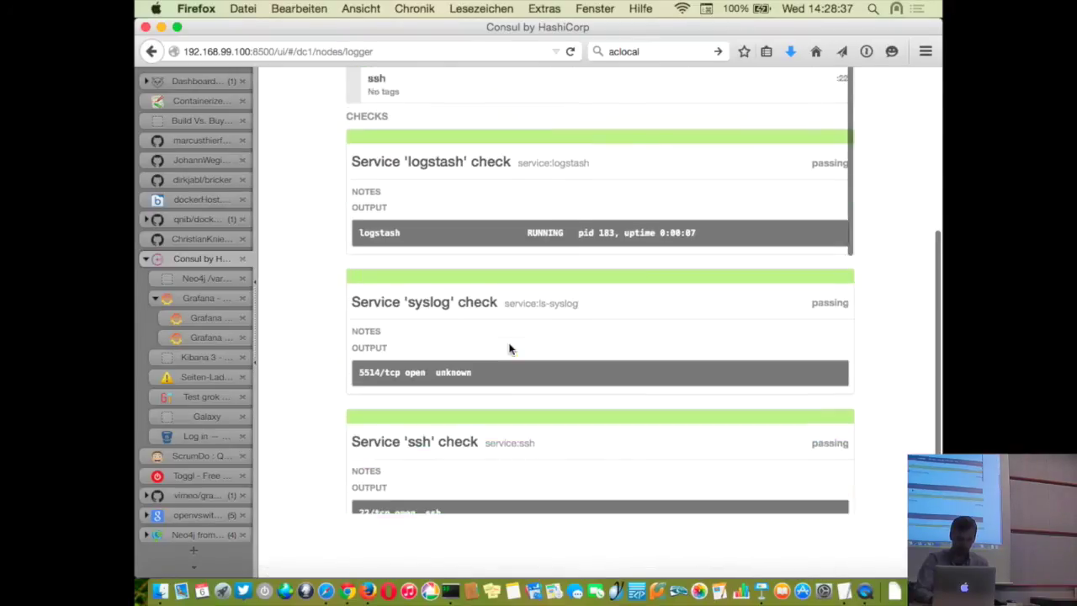
pyautogui.scroll(5, 509, 348)
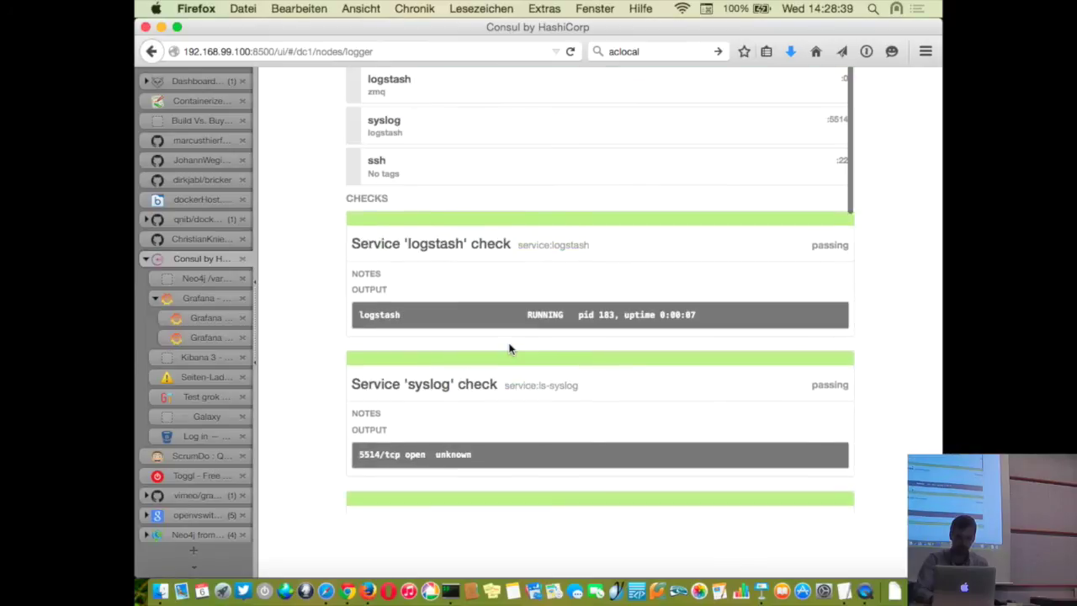
pyautogui.scroll(3, 493, 454)
pyautogui.click(570, 57)
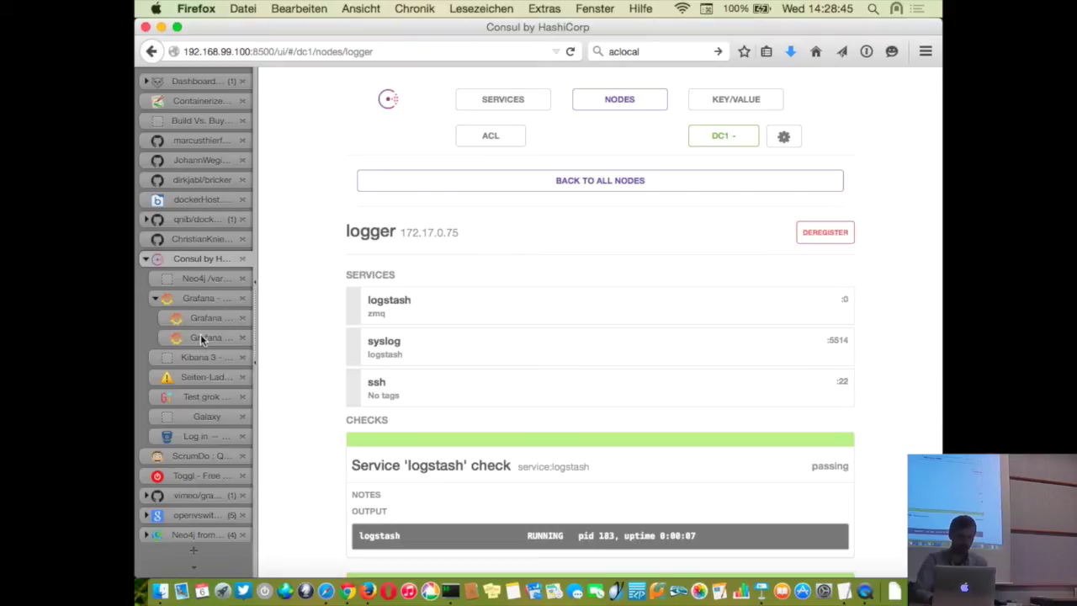
# - Switch to the Kibana 3 tab, narrow the tab sidebar, and reload the dashboard
pyautogui.click(189, 360)
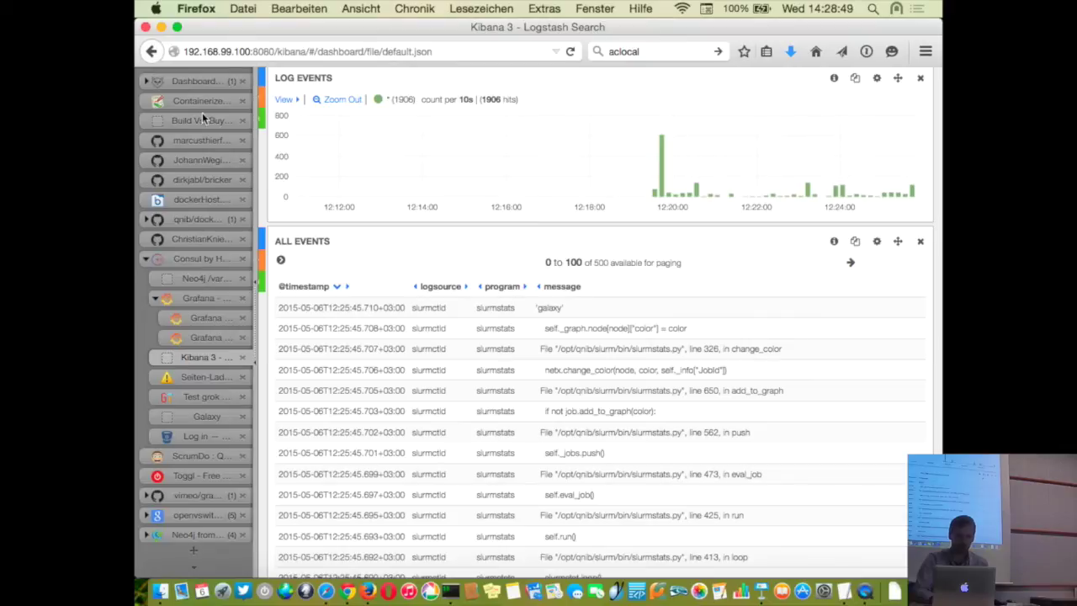
pyautogui.moveTo(250, 108); pyautogui.dragTo(137, 113)
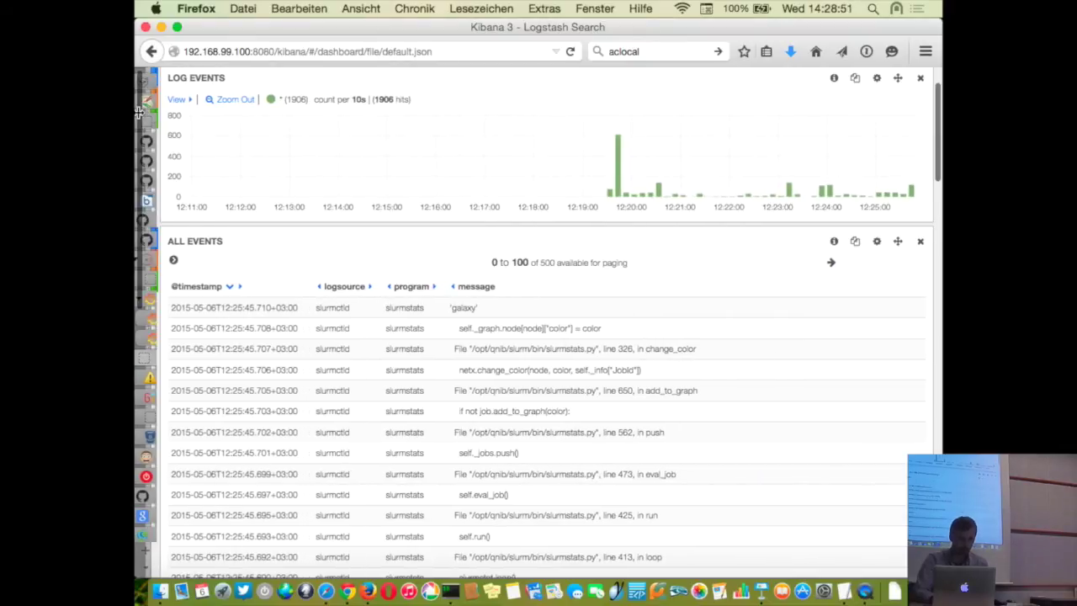
pyautogui.click(569, 52)
pyautogui.scroll(-1, 550, 234)
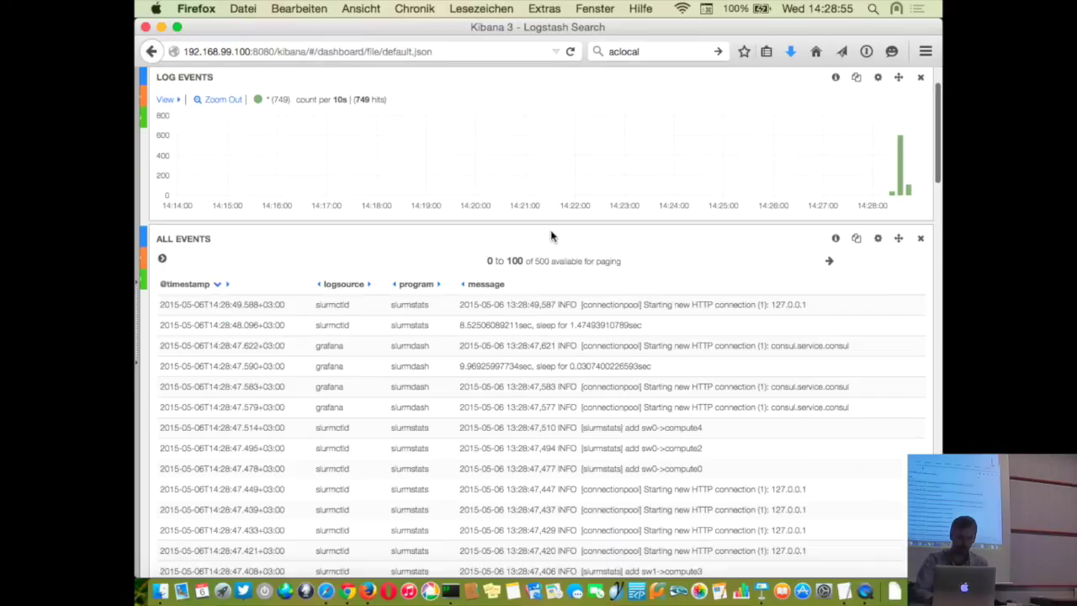
pyautogui.scroll(-5, 532, 281)
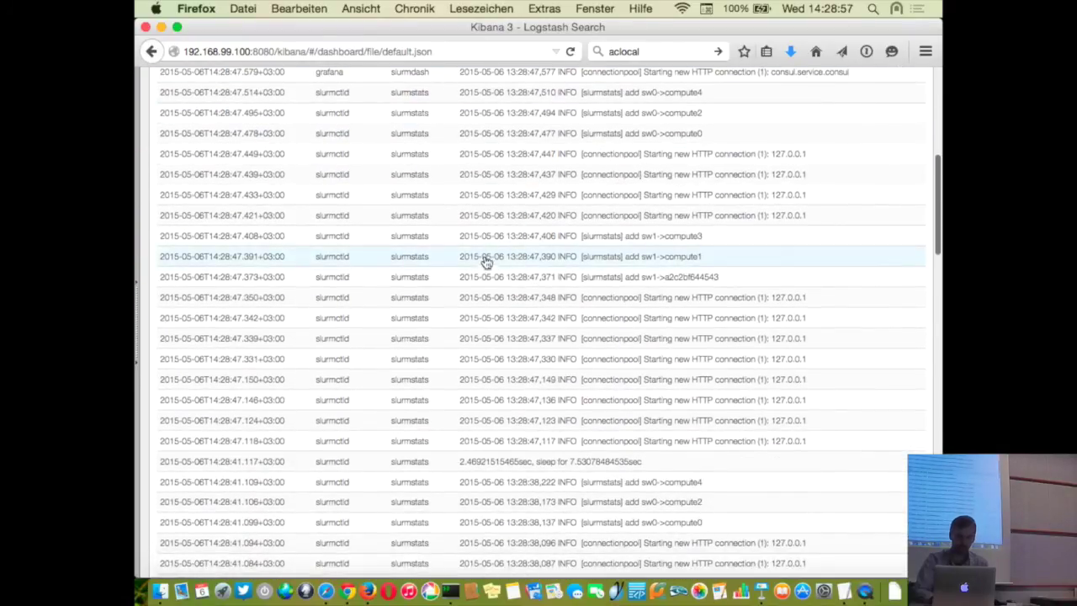
# - Expand a slurmstats event and add a NOT-match filter on its program field
pyautogui.click(490, 216)
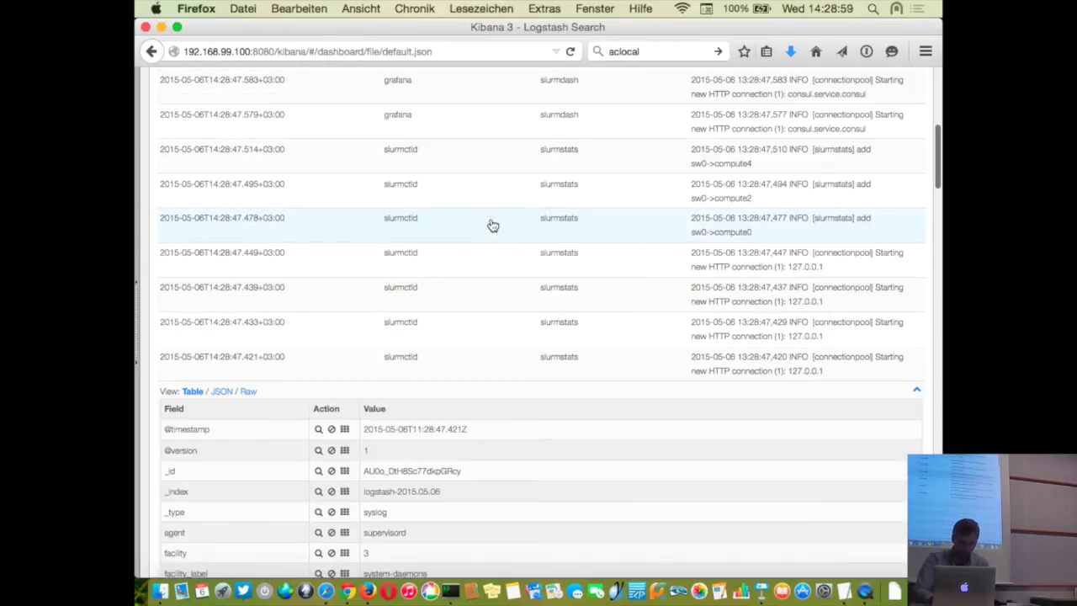
pyautogui.scroll(-3, 484, 253)
pyautogui.scroll(-3, 480, 273)
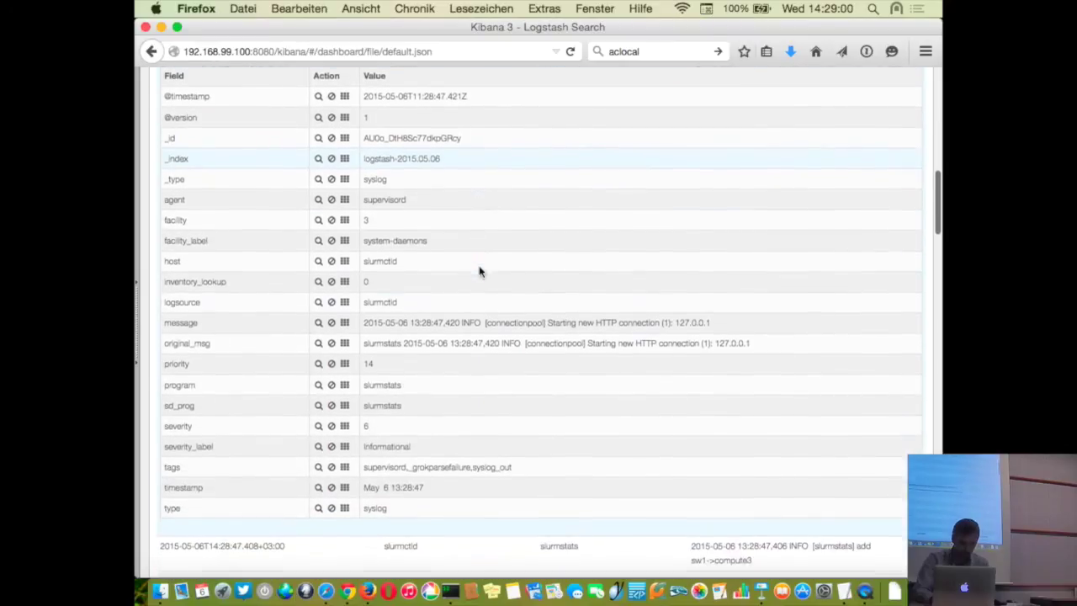
pyautogui.click(331, 387)
# - Show the FILTERING panel and check the slurmstats program exclusion
pyautogui.click(229, 118)
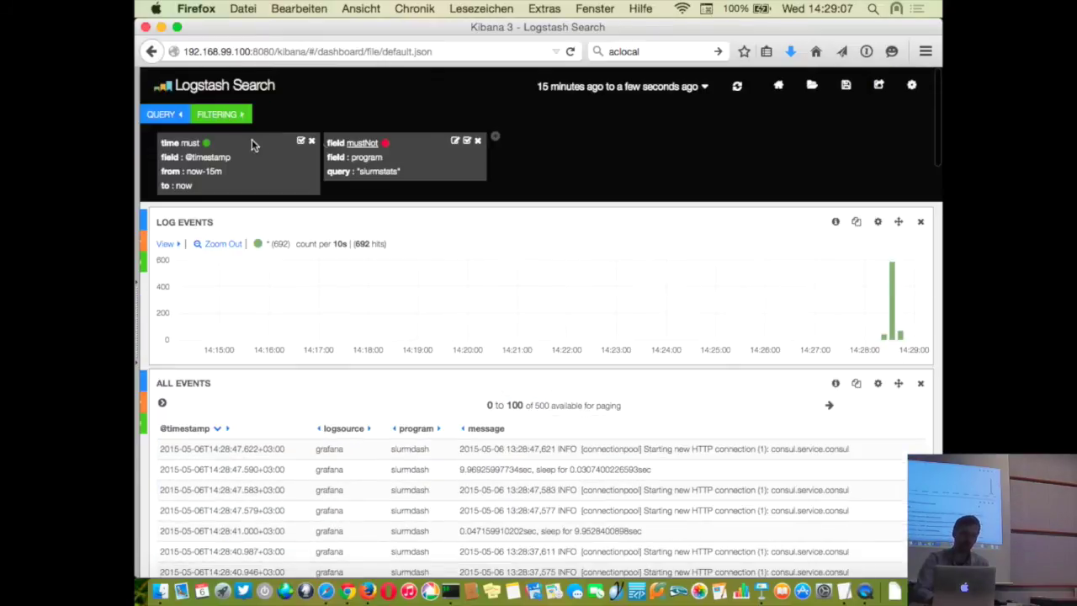
pyautogui.doubleClick(379, 172)
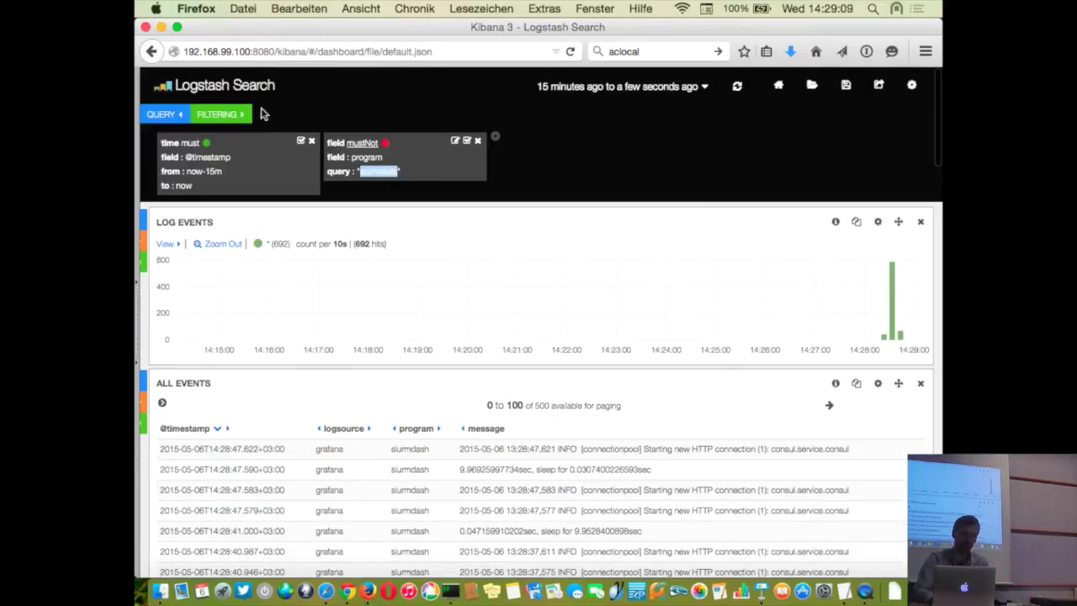
pyautogui.scroll(-10, 514, 305)
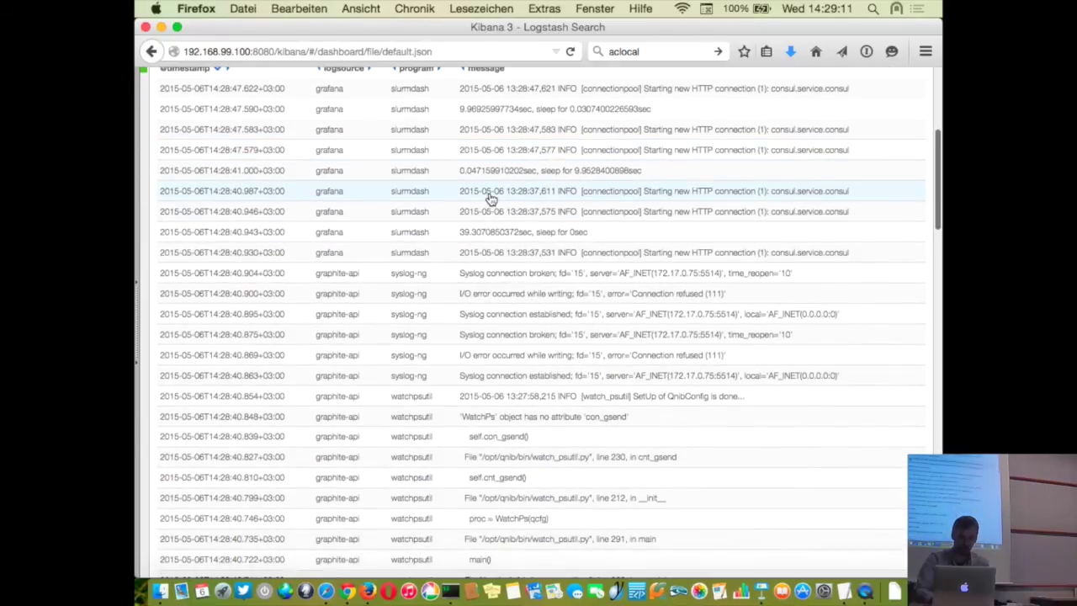
# - Expand a slurmdash event and look through its field table
pyautogui.click(493, 196)
pyautogui.scroll(-5, 495, 320)
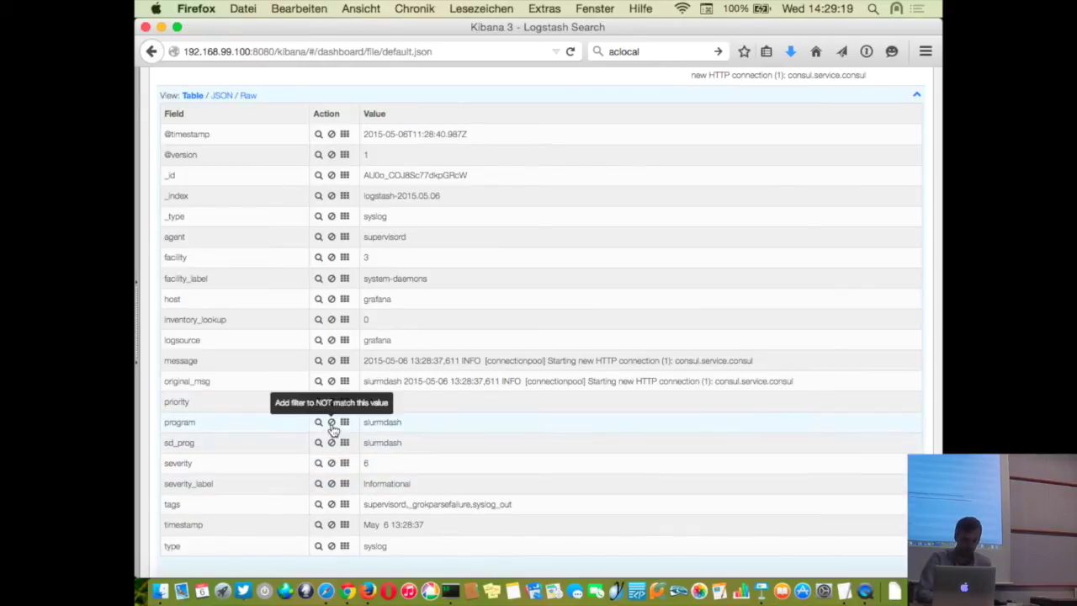
pyautogui.scroll(-10, 370, 315)
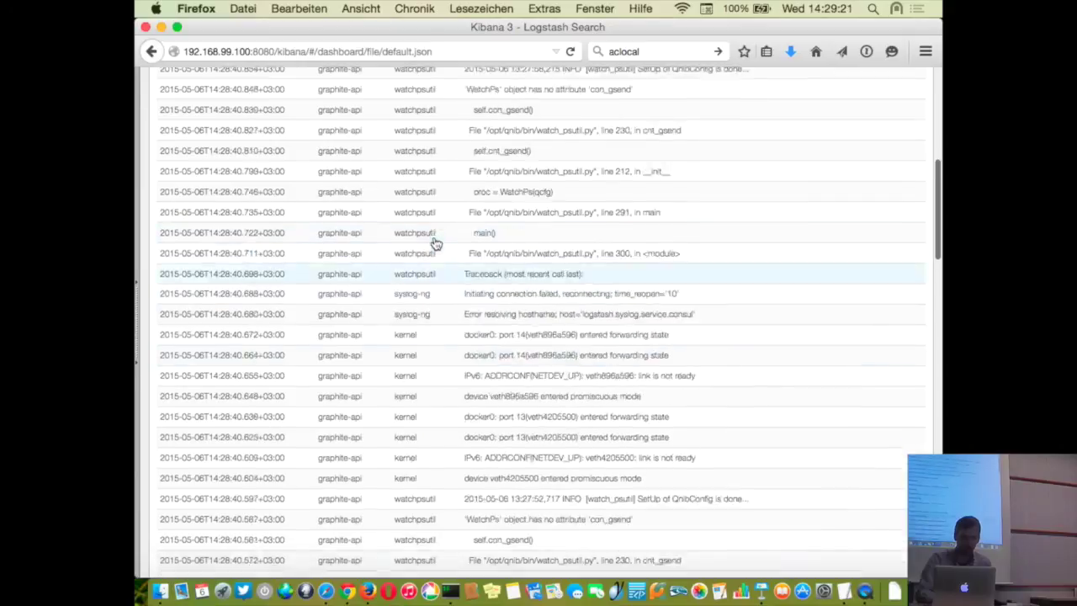
pyautogui.scroll(5, 435, 243)
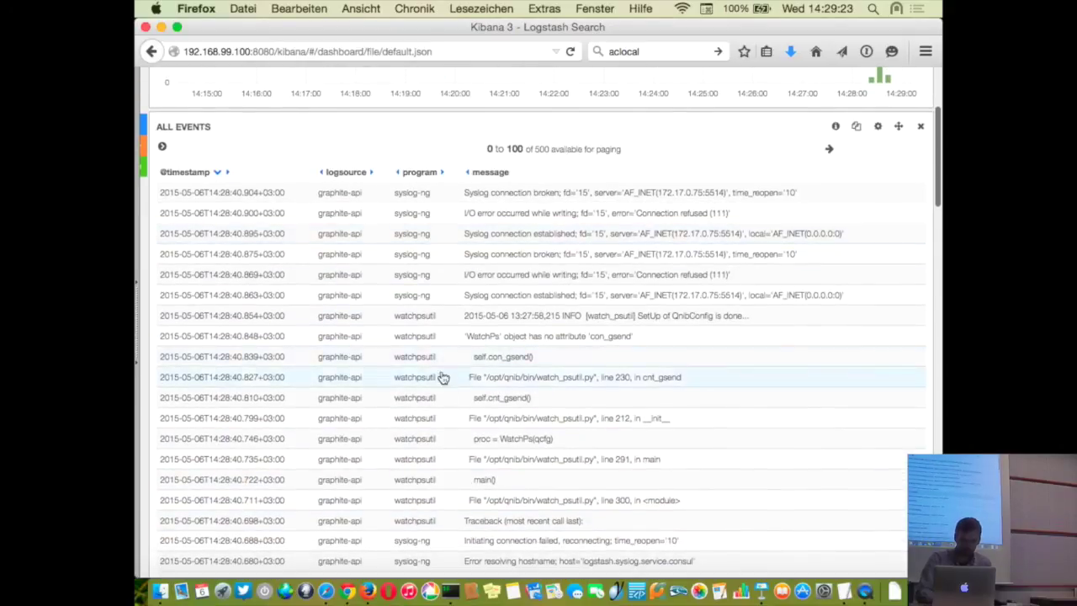
pyautogui.scroll(-2, 444, 375)
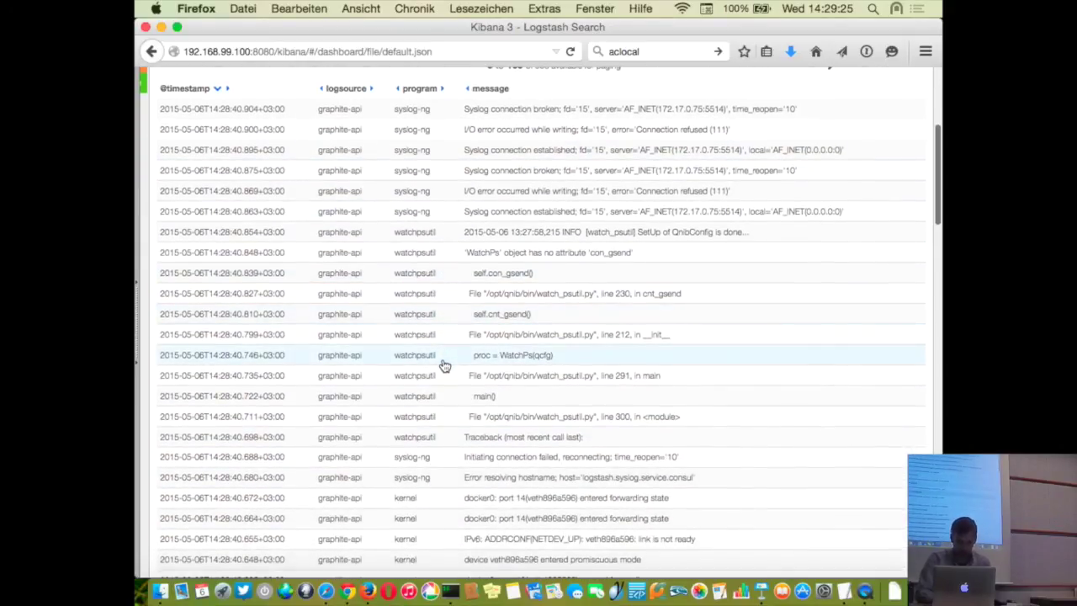
pyautogui.scroll(1, 444, 366)
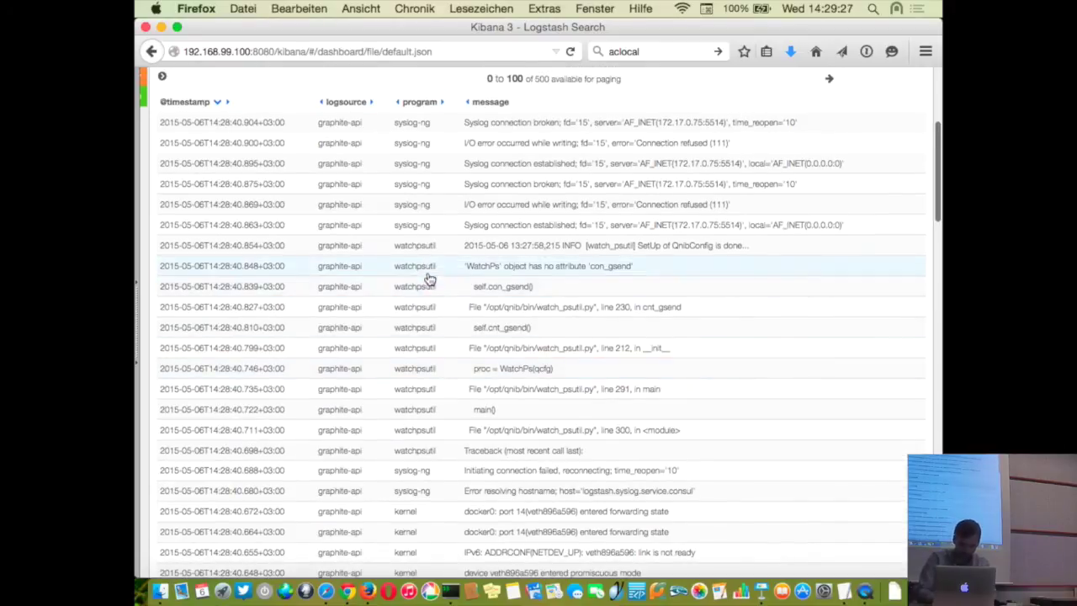
pyautogui.scroll(1, 429, 279)
pyautogui.scroll(-5, 429, 334)
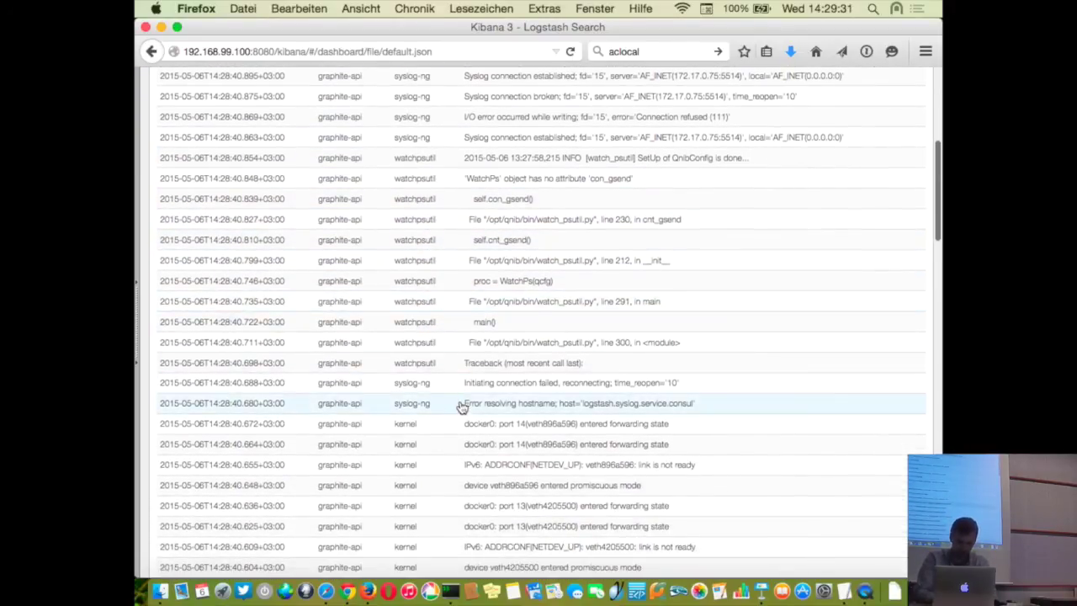
pyautogui.scroll(-6, 458, 410)
pyautogui.scroll(20, 458, 409)
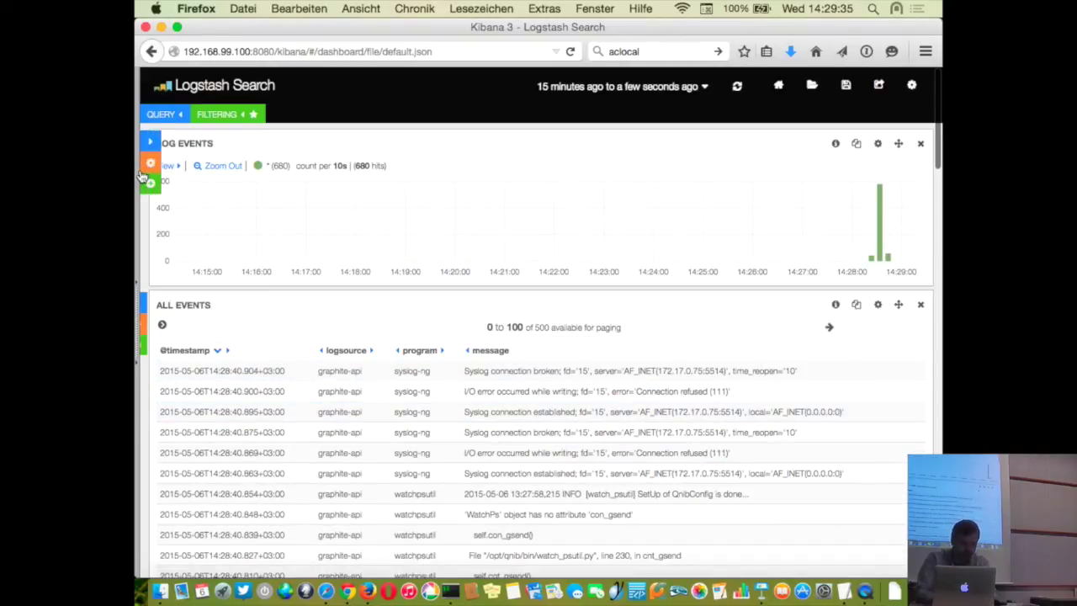
pyautogui.moveTo(143, 173)
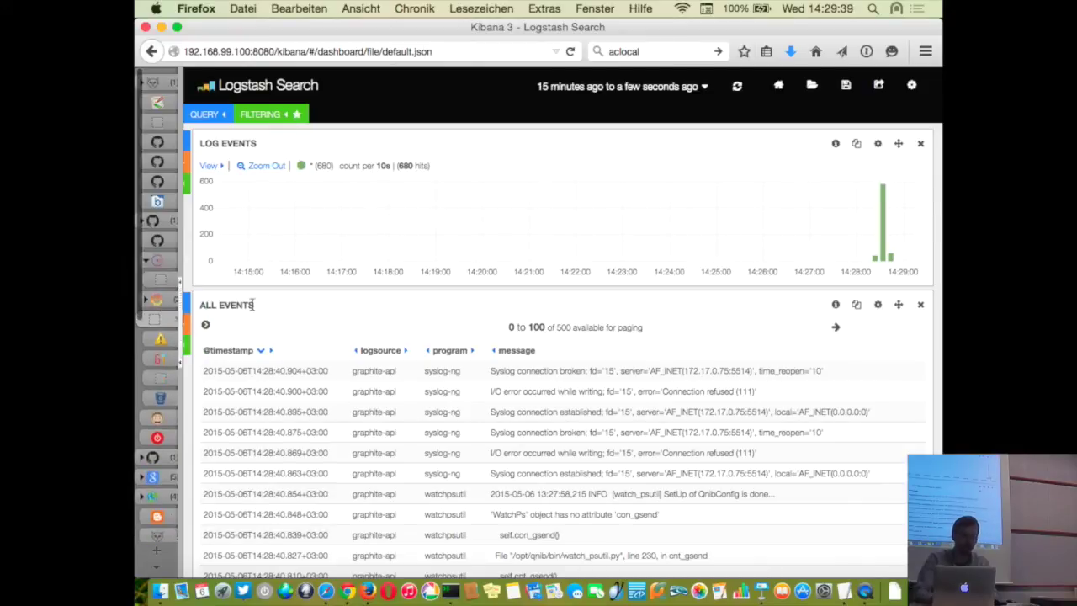
# - Switch to the Grafana tab and reload the dashboard with current data
pyautogui.click(171, 303)
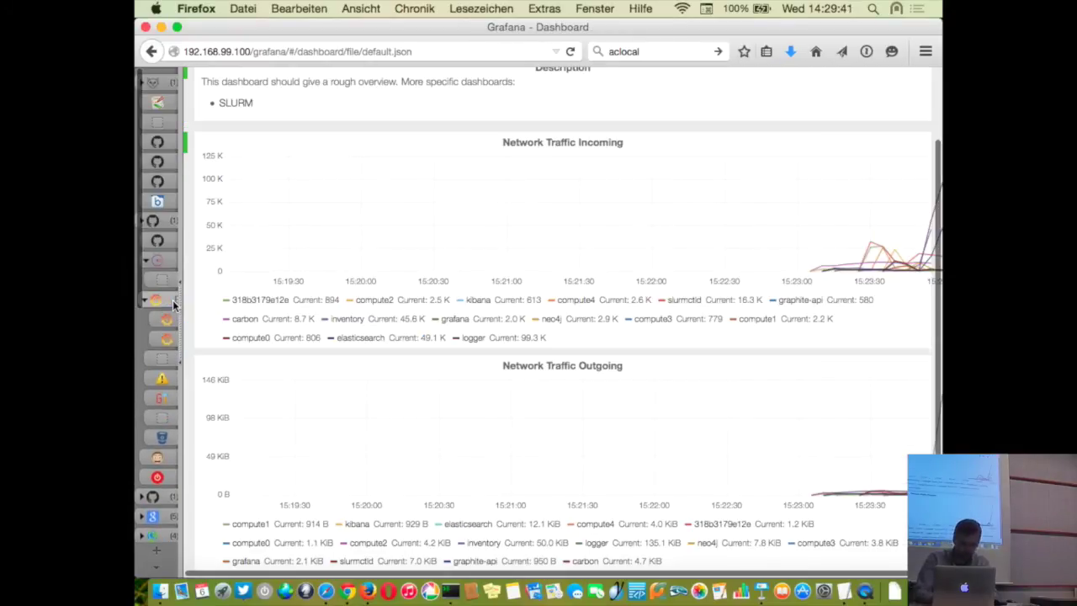
pyautogui.click(569, 51)
pyautogui.scroll(-3, 548, 204)
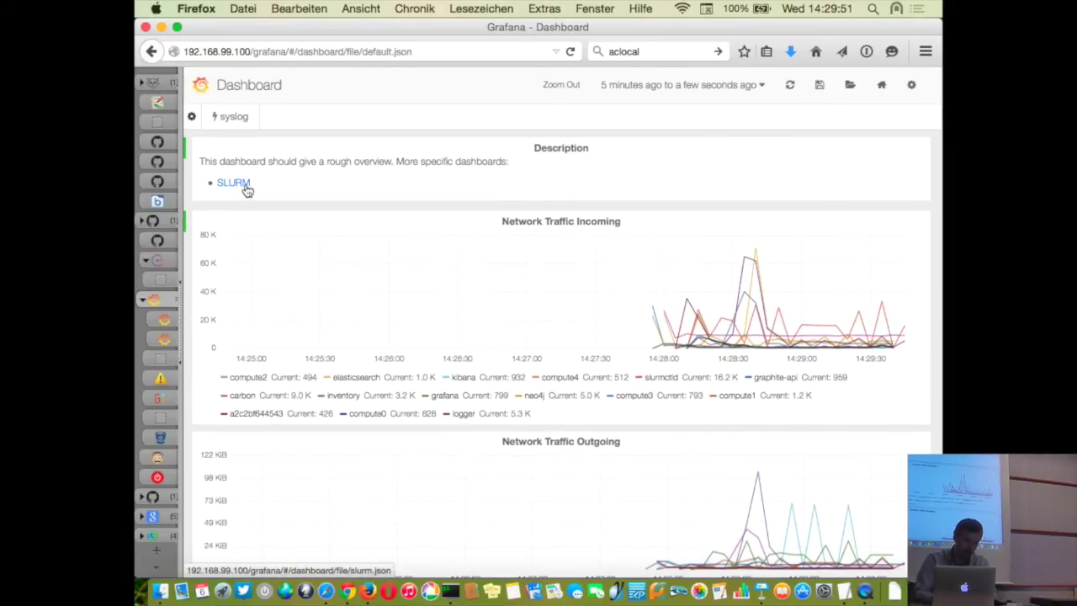
# - Follow the SLURM link to the Slurm Dashboard and reload it
pyautogui.keyDown('super'); pyautogui.click(233, 183); pyautogui.keyUp('super')
pyautogui.click(160, 319)
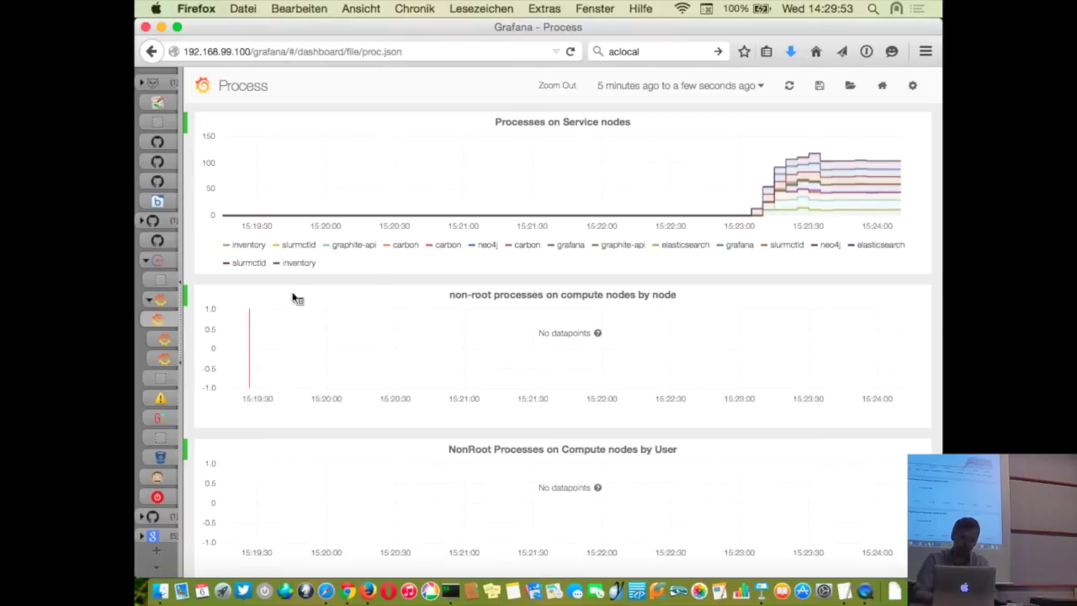
pyautogui.click(164, 342)
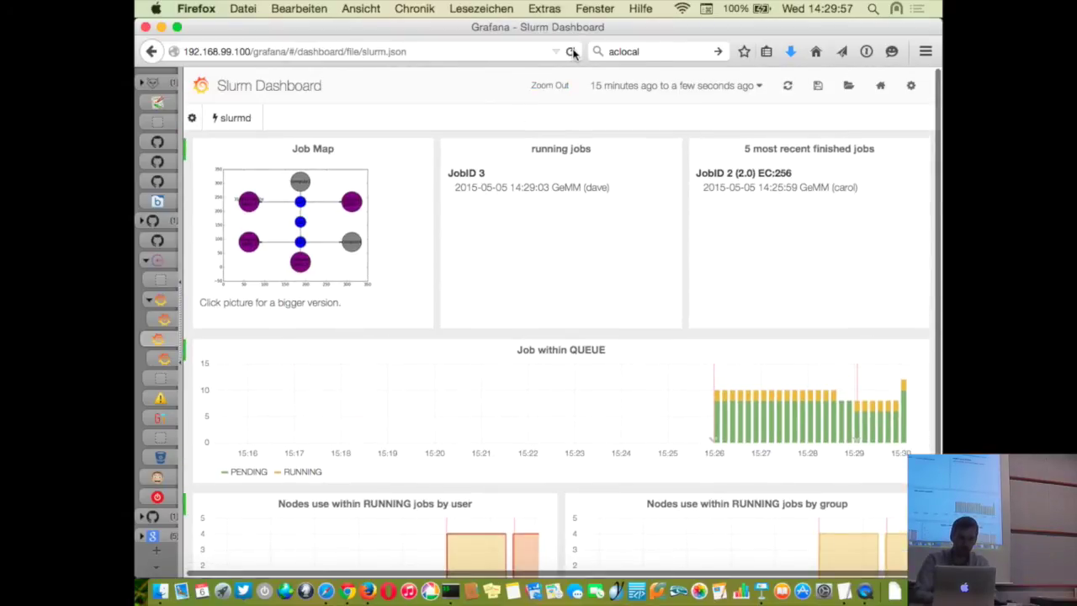
pyautogui.click(571, 52)
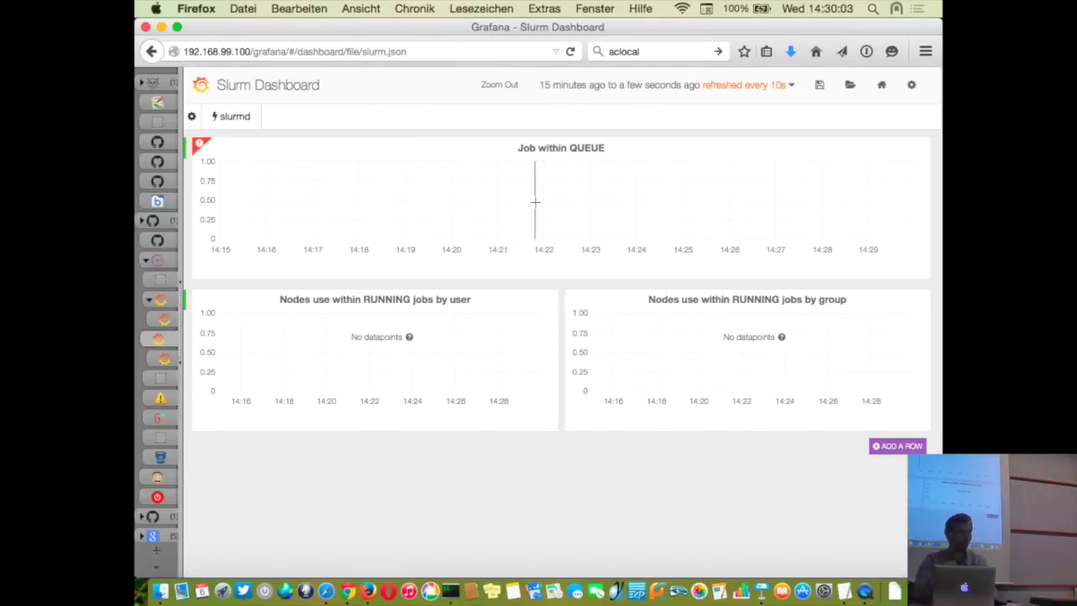
pyautogui.click(450, 590)
# - Recall the dexec command from history and edit it to 'docker exec -ti qnibterminal_compute0_1 bash'
pyautogui.hotkey('ctrl', 'r')
pyautogui.write('ex')
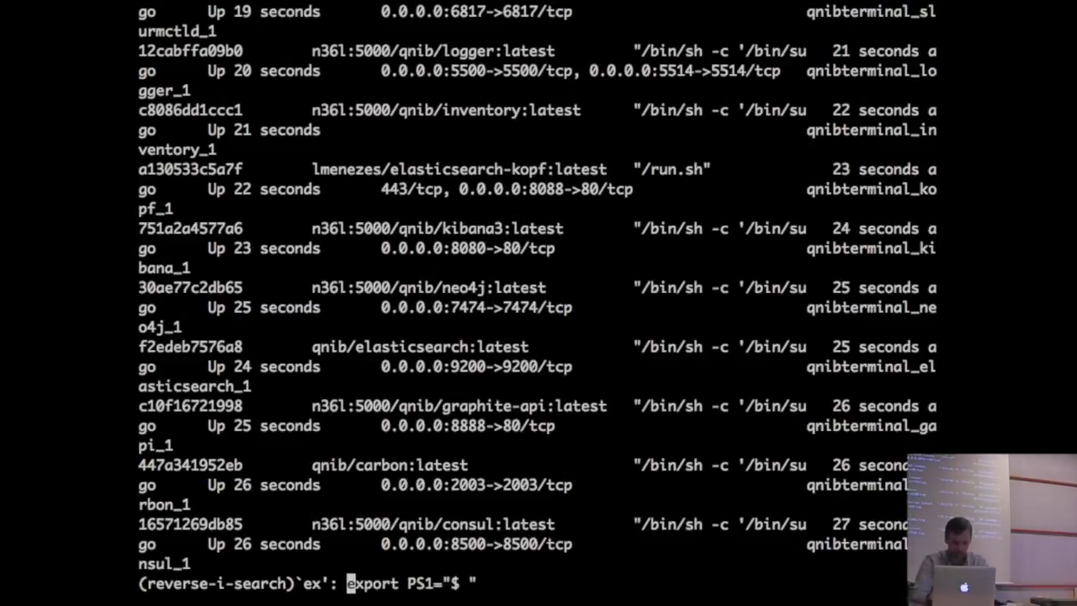
pyautogui.hotkey('ctrl', 'r')
pyautogui.press('Right')
pyautogui.press('Right')
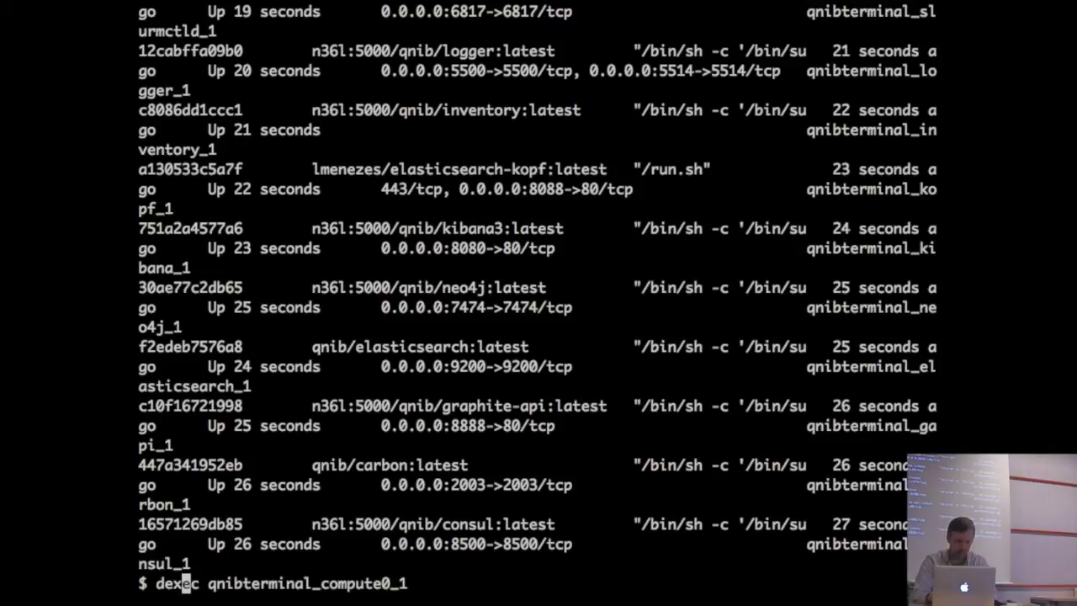
pyautogui.press('Left')
pyautogui.press('Left')
pyautogui.write('ocker')
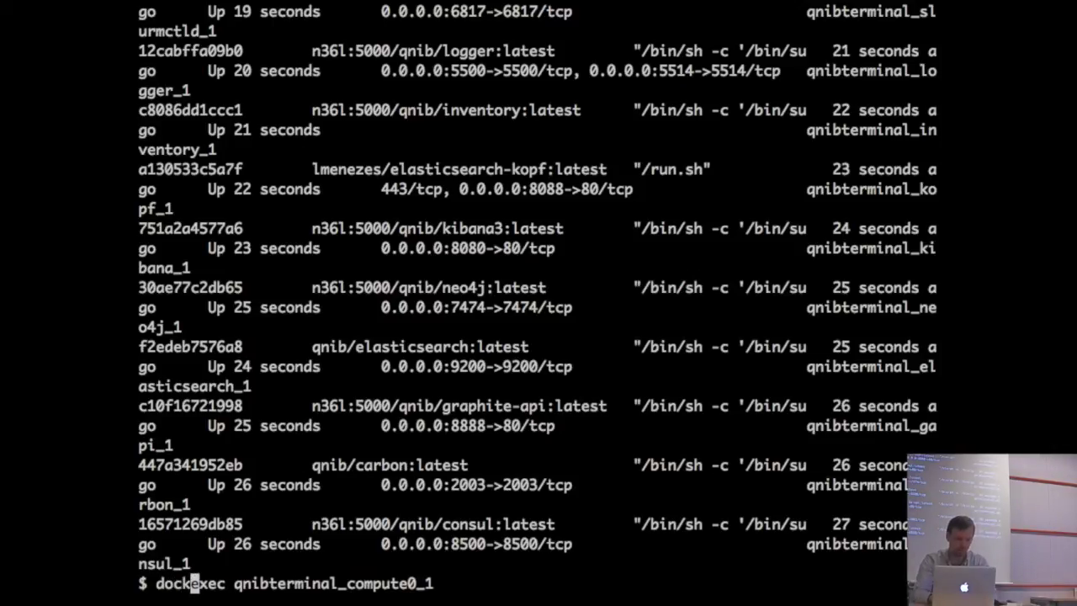
pyautogui.press('Right')
pyautogui.press('Right')
pyautogui.press('Right')
pyautogui.press('Right')
pyautogui.write('-ti')
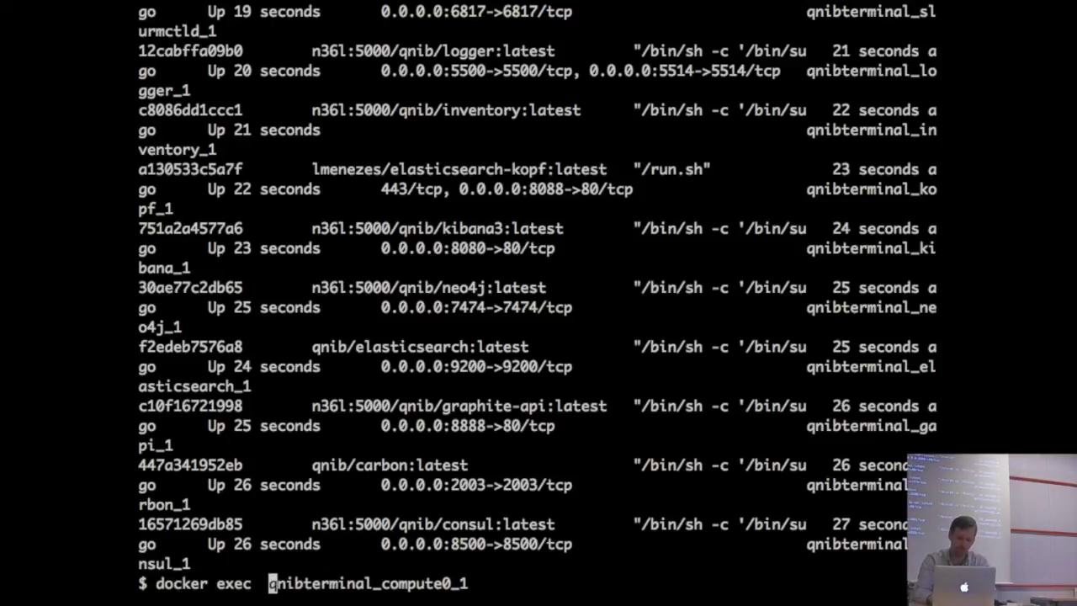
pyautogui.hotkey('ctrl', 'e')
pyautogui.write('bash')
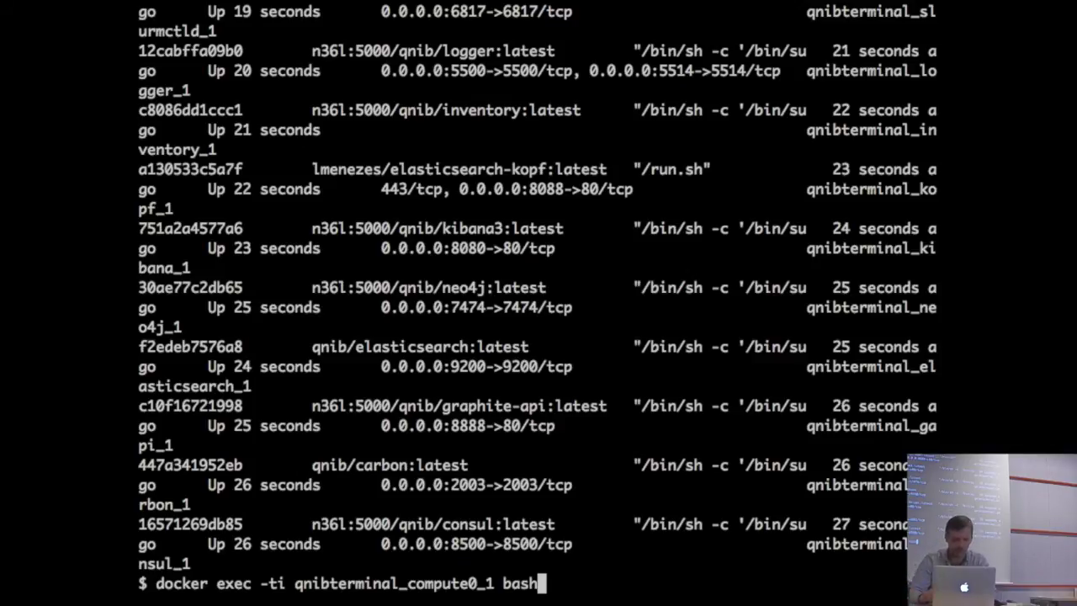
# - Enter the compute0 container shell and list its processes with ps -ef
pyautogui.press('Return')
pyautogui.write('ps -ef')
pyautogui.press('Return')
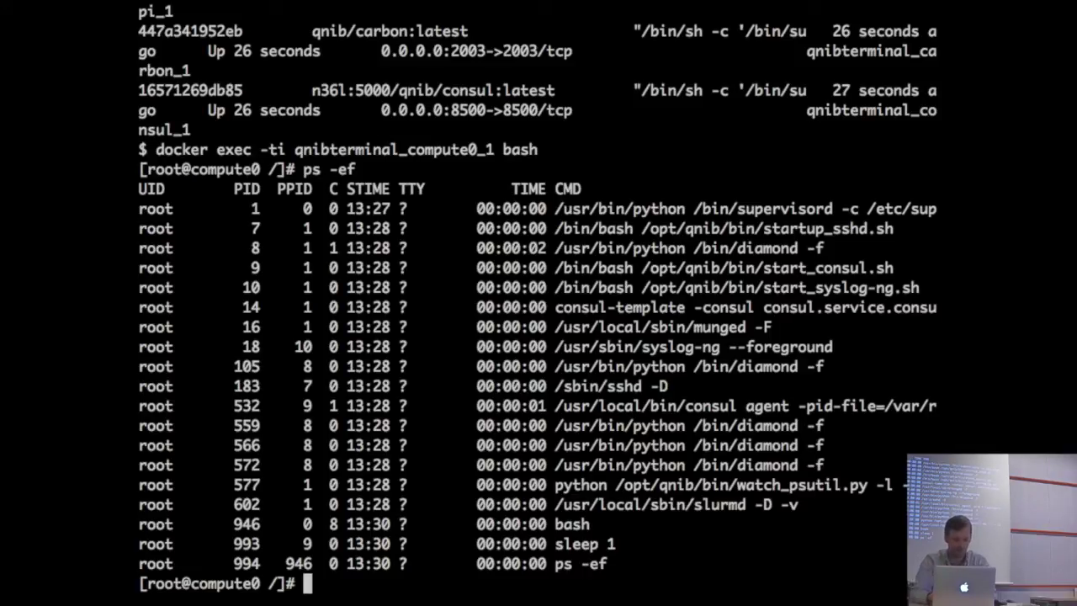
# - Check the Slurm partitions with sinfo and the empty job queue with squeue
pyautogui.write('sinfo')
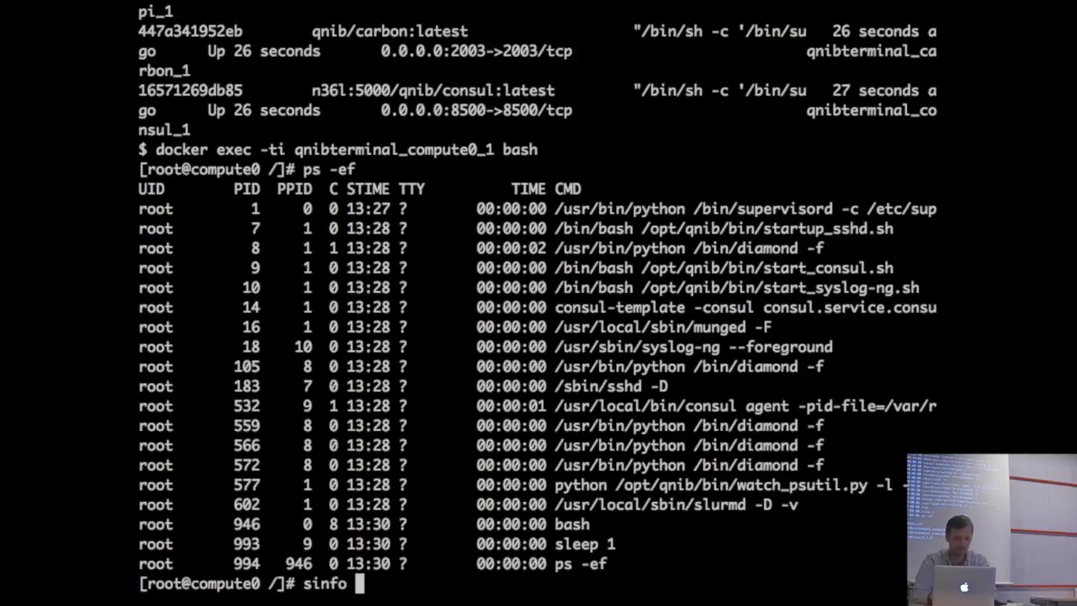
pyautogui.press('Return')
pyautogui.write('squeue')
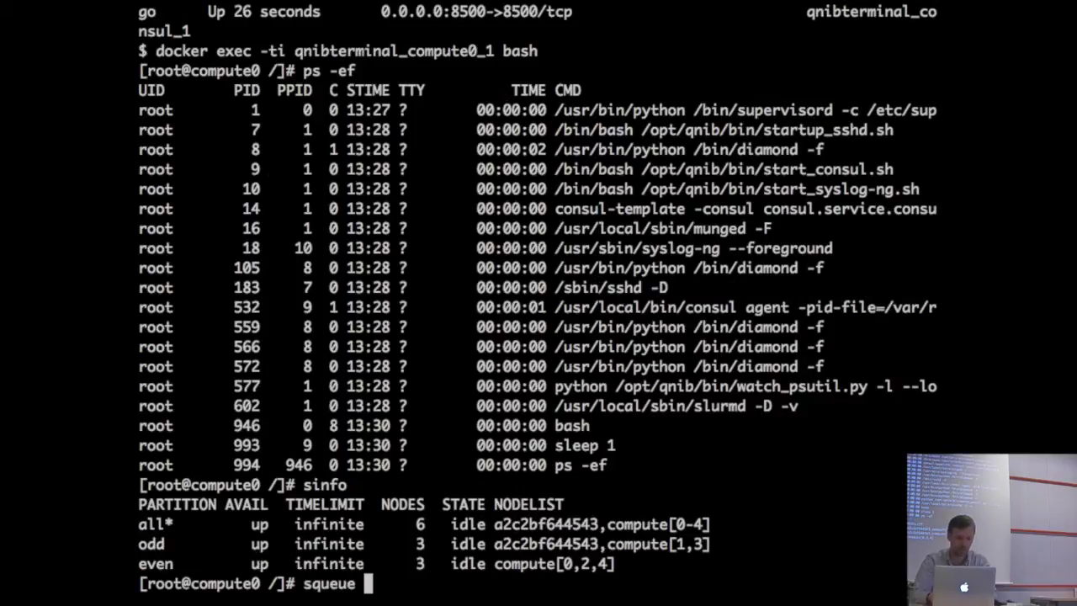
pyautogui.press('Return')
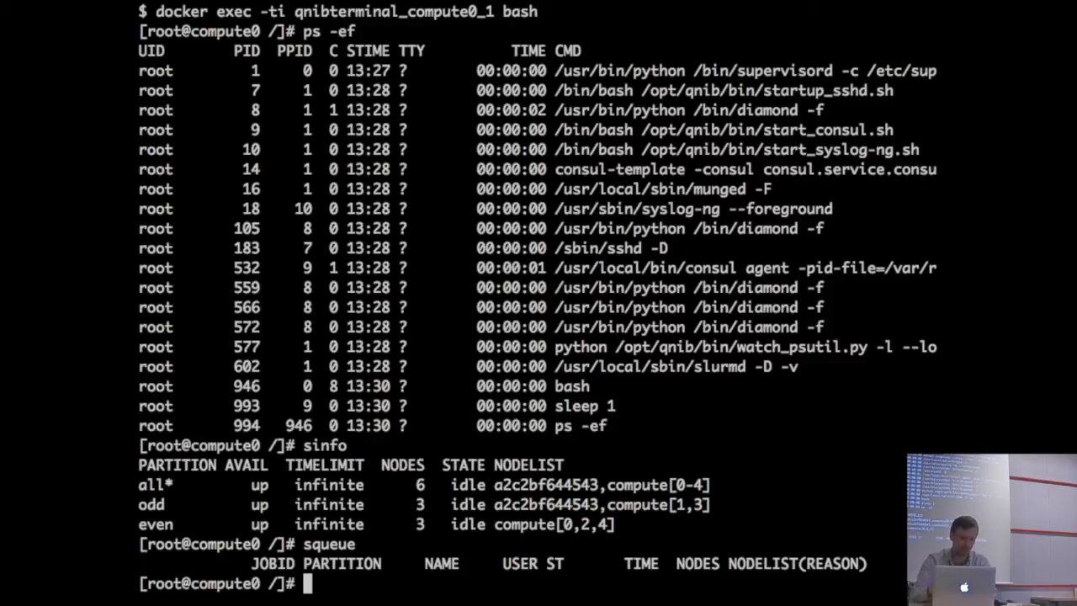
# - Submit test jobs with /opt/qnib/bin/generate_work.sh 10 3 compute5
pyautogui.write('/opt/qnib/')
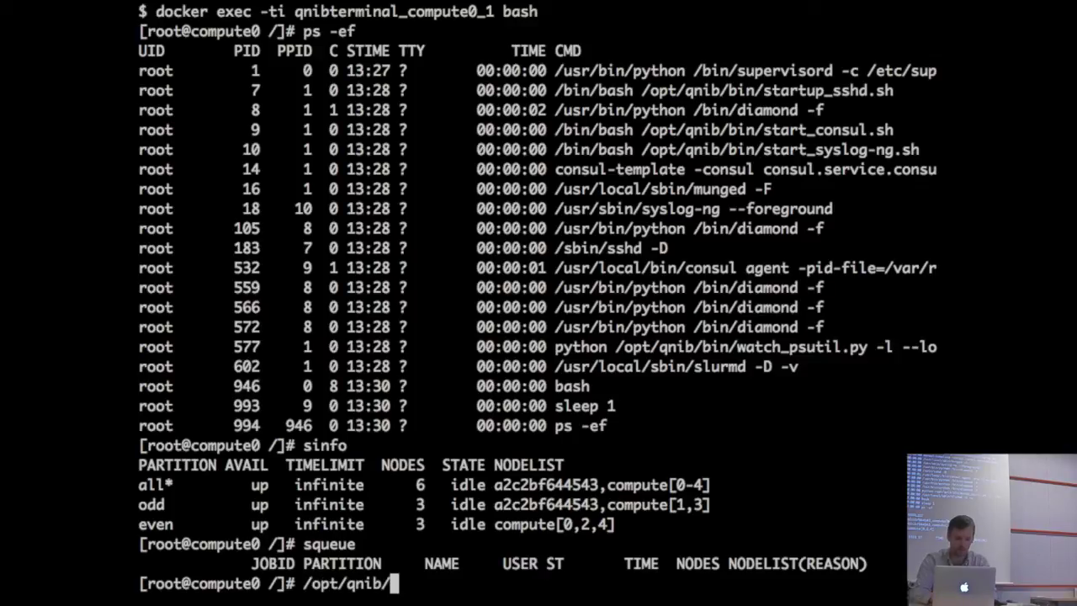
pyautogui.write('bin/ge')
pyautogui.press('Tab')
pyautogui.press('Up')
pyautogui.press('Up')
pyautogui.press('Up')
pyautogui.press('Up')
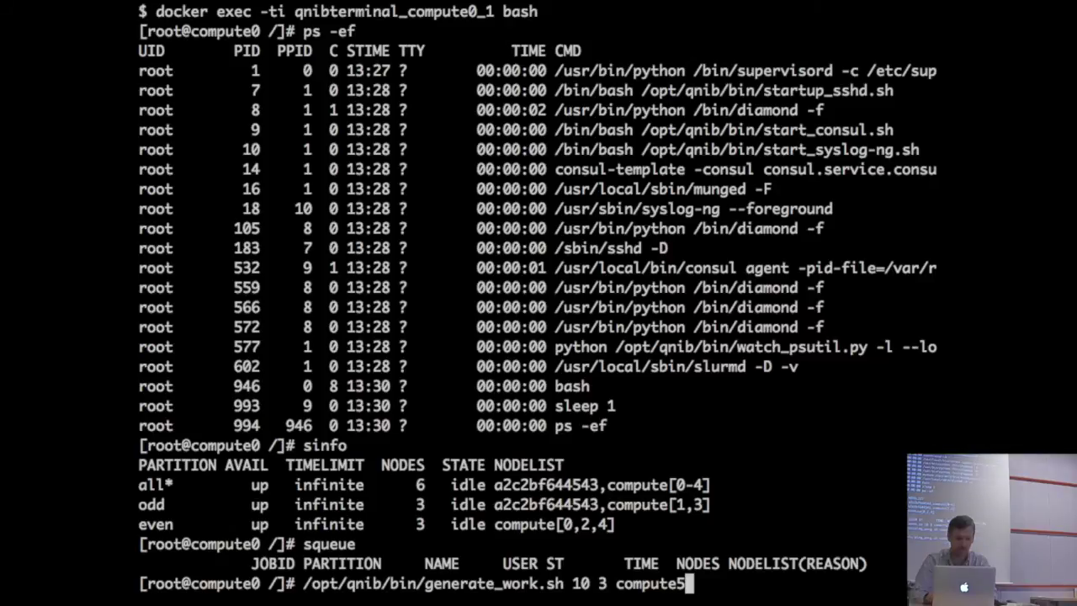
pyautogui.press('Return')
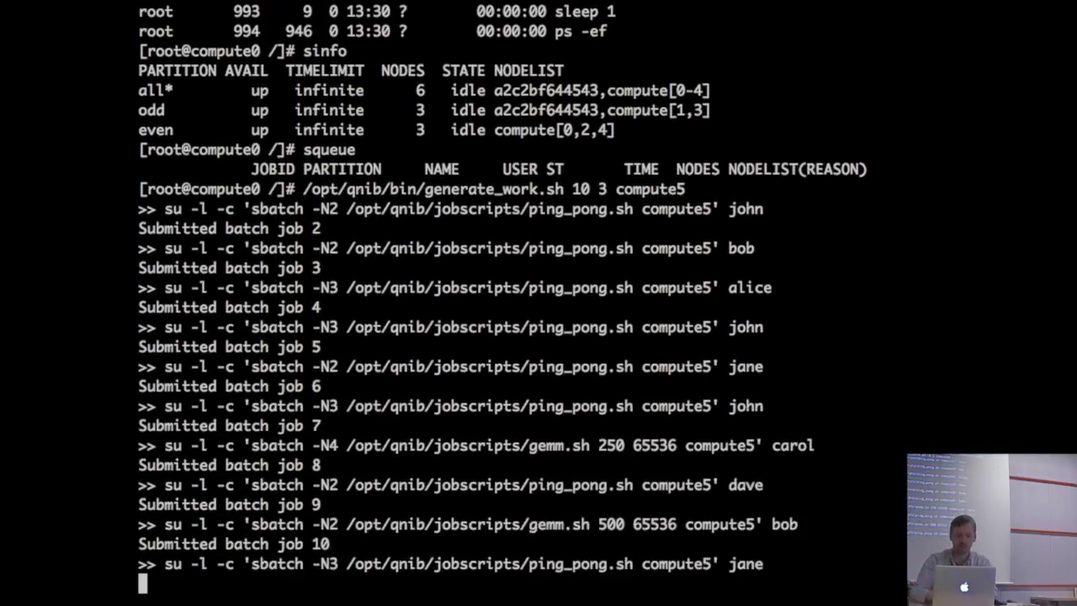
# - Review ping_pong.sh in vim, including its fallocate and rsync lines, without changes
pyautogui.doubleClick(585, 198)
pyautogui.press('super+c')
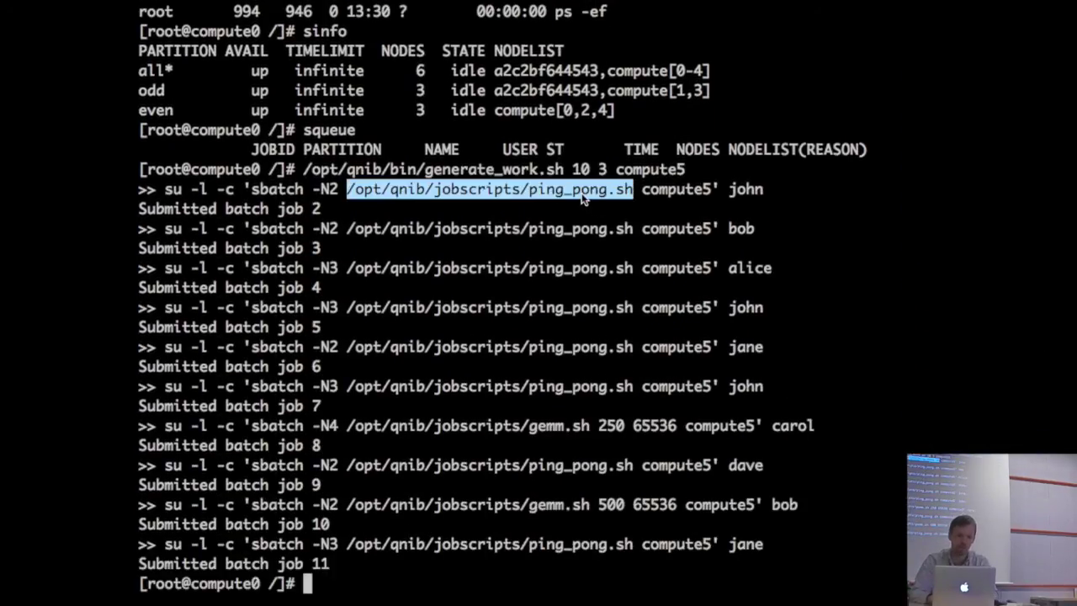
pyautogui.write('vim')
pyautogui.middleClick(585, 198)
pyautogui.press('Return')
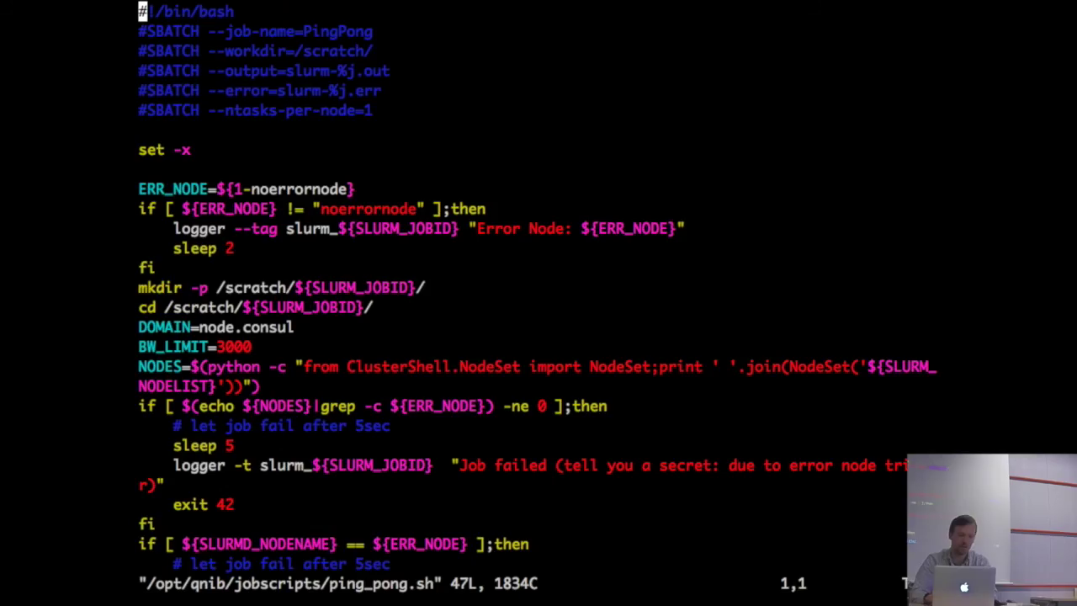
pyautogui.press('Down')
pyautogui.press('Down')
pyautogui.press('Down')
pyautogui.press('Down')
pyautogui.press('Down')
pyautogui.press('Down')
pyautogui.press('Down')
pyautogui.press('Down')
pyautogui.press('Down')
pyautogui.press('Down')
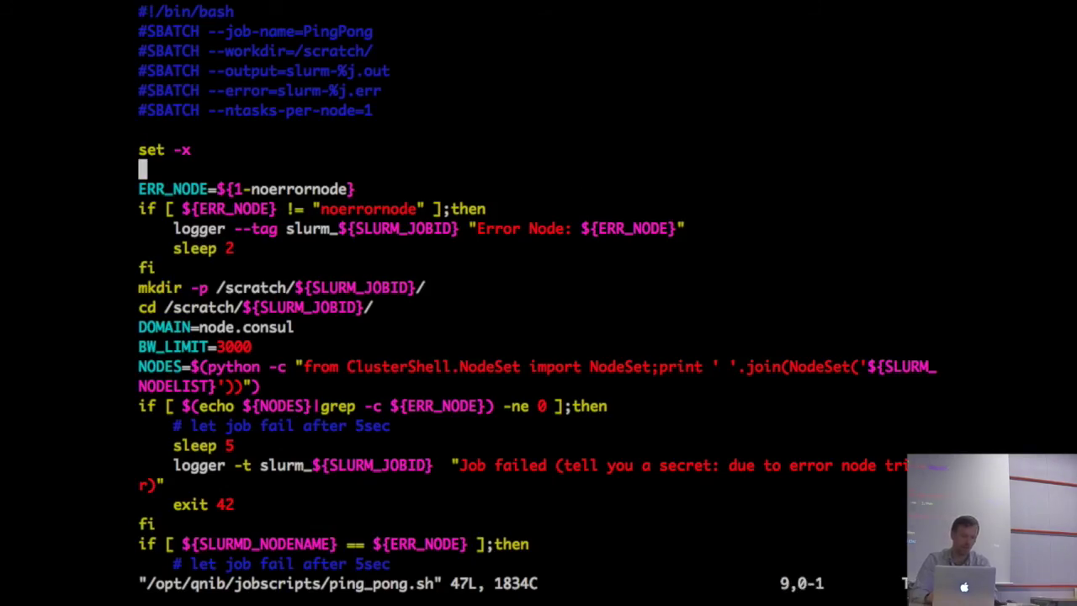
pyautogui.press('Down')
pyautogui.press('Down')
pyautogui.press('Down')
pyautogui.press('Down')
pyautogui.press('Down')
pyautogui.press('Down')
pyautogui.press('Down')
pyautogui.press('Down')
pyautogui.press('Down')
pyautogui.press('Down')
pyautogui.press('Down')
pyautogui.press('Down')
pyautogui.press('Down')
pyautogui.press('Down')
pyautogui.press('Down')
pyautogui.press('Down')
pyautogui.press('Down')
pyautogui.press('Down')
pyautogui.press('Down')
pyautogui.press('Down')
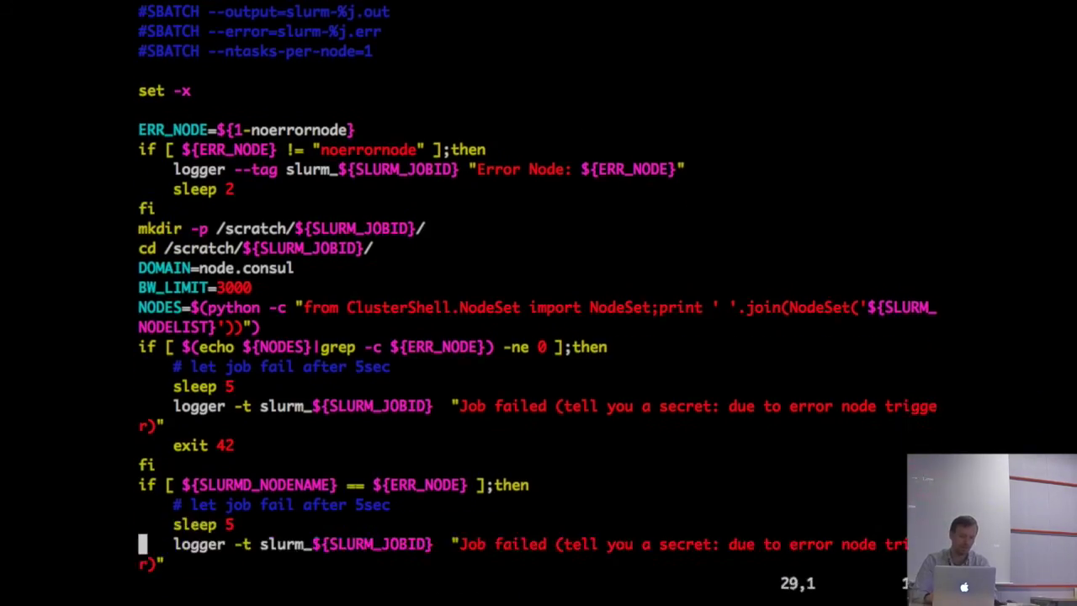
pyautogui.press('Down')
pyautogui.press('Down')
pyautogui.press('Down')
pyautogui.press('Down')
pyautogui.press('Down')
pyautogui.press('Down')
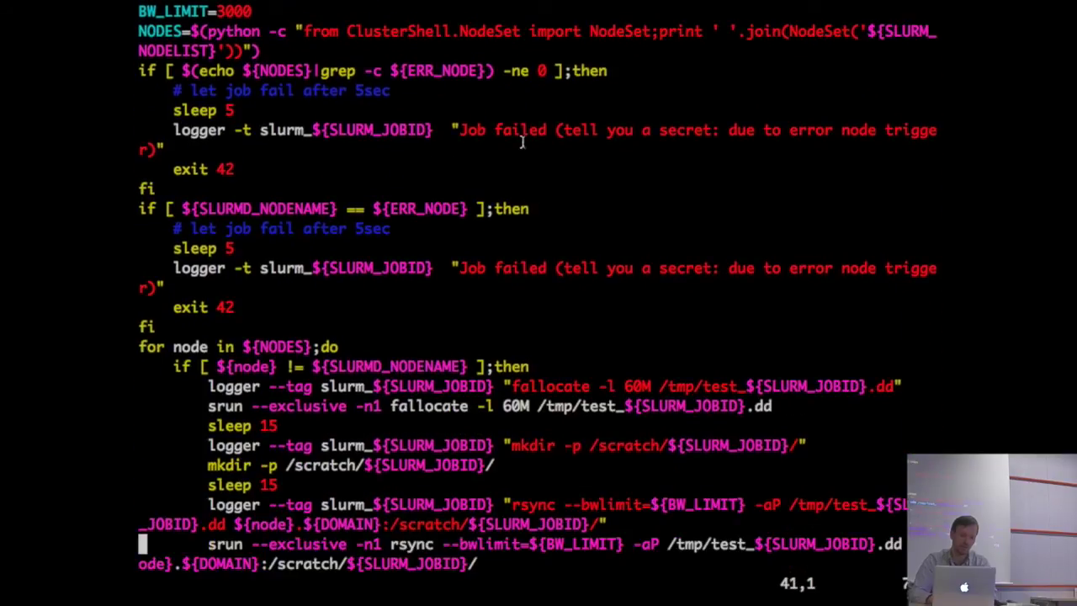
pyautogui.doubleClick(558, 386)
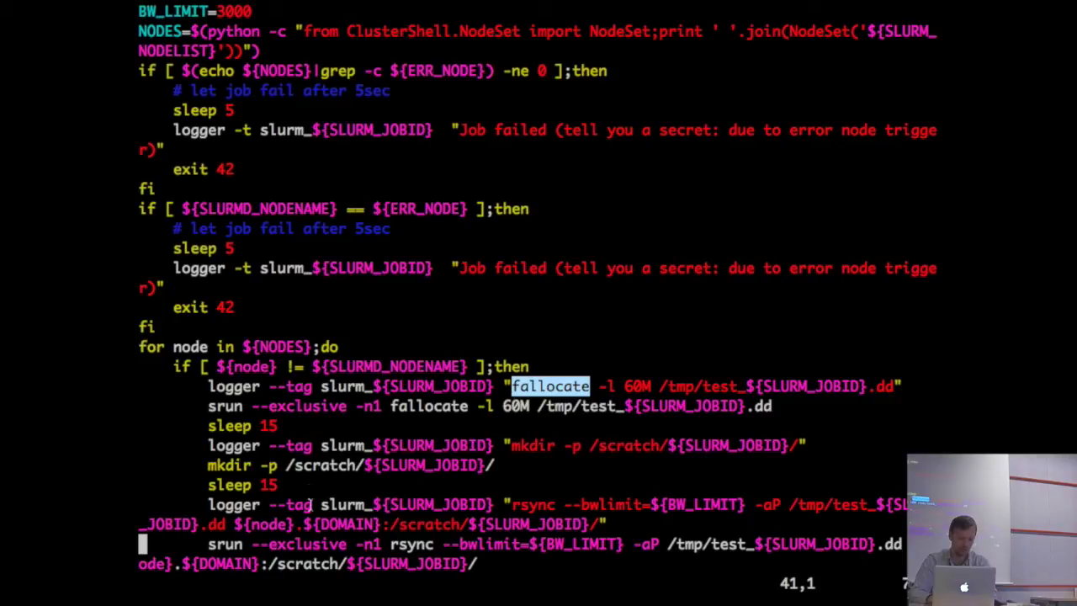
pyautogui.doubleClick(421, 546)
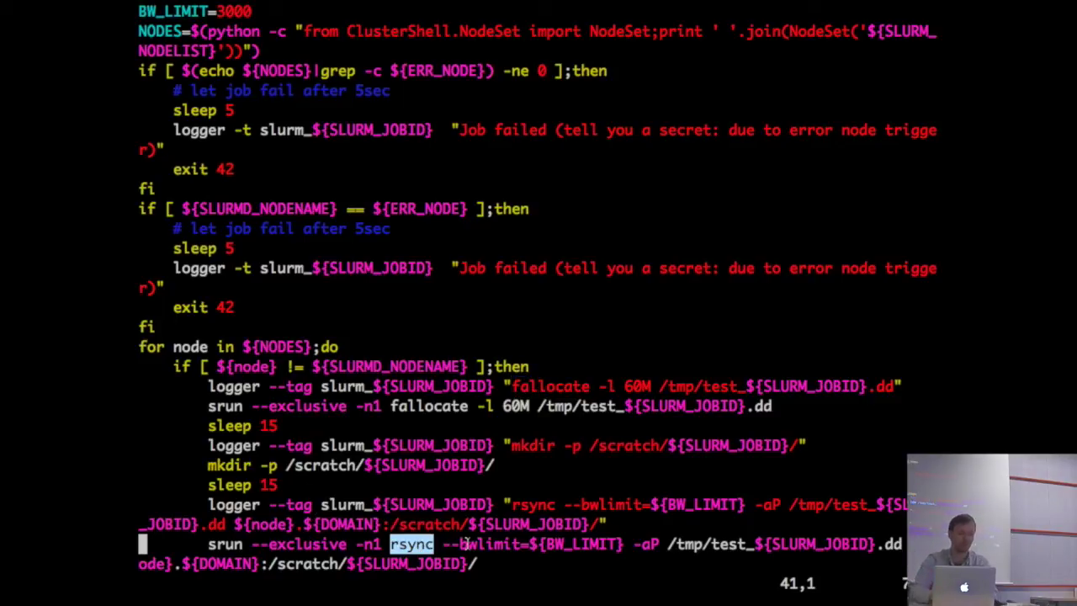
pyautogui.press('Escape')
pyautogui.write(':q')
pyautogui.press('Return')
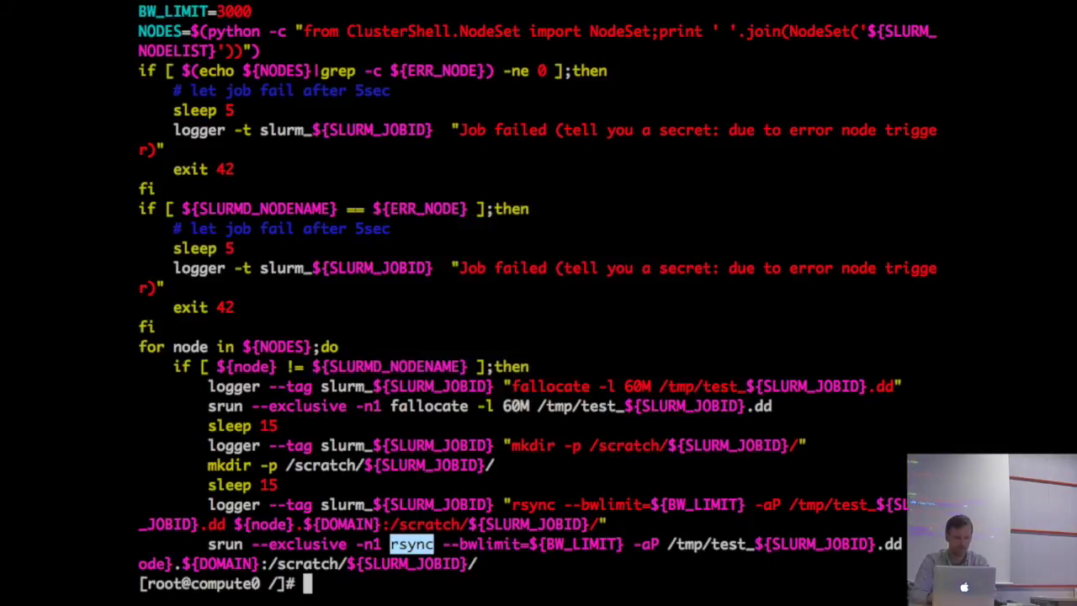
# - Review gemm.sh in vim down to its mpirun -q ${CMD} line, then quit
pyautogui.press('Up')
pyautogui.press('BackSpace')
pyautogui.press('BackSpace')
pyautogui.press('BackSpace')
pyautogui.press('BackSpace')
pyautogui.press('BackSpace')
pyautogui.press('BackSpace')
pyautogui.press('BackSpace')
pyautogui.press('BackSpace')
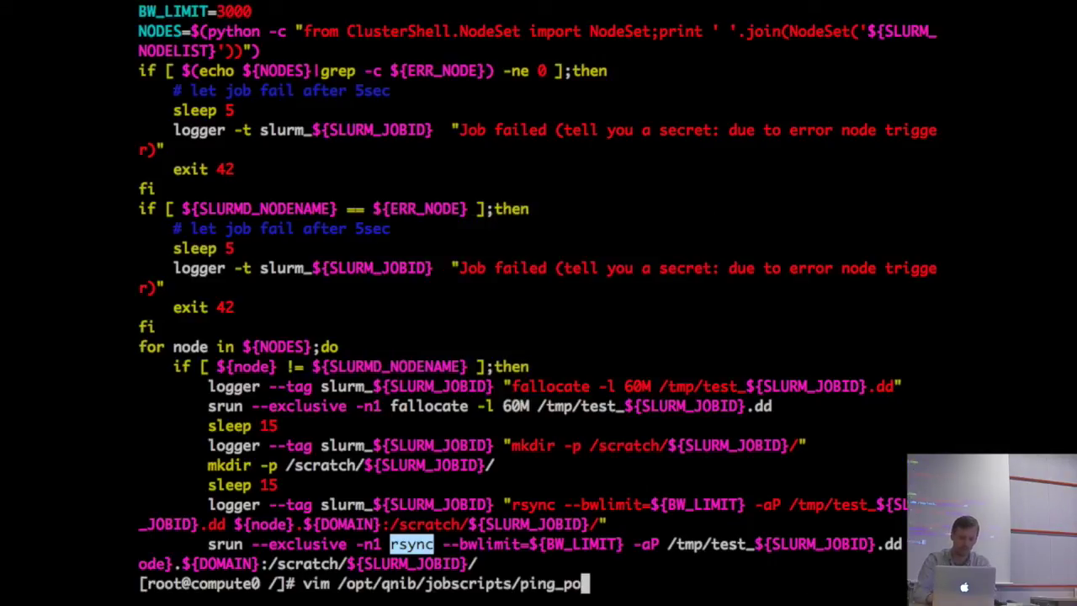
pyautogui.press('BackSpace')
pyautogui.press('BackSpace')
pyautogui.press('BackSpace')
pyautogui.write('ge')
pyautogui.press('Tab')
pyautogui.press('Return')
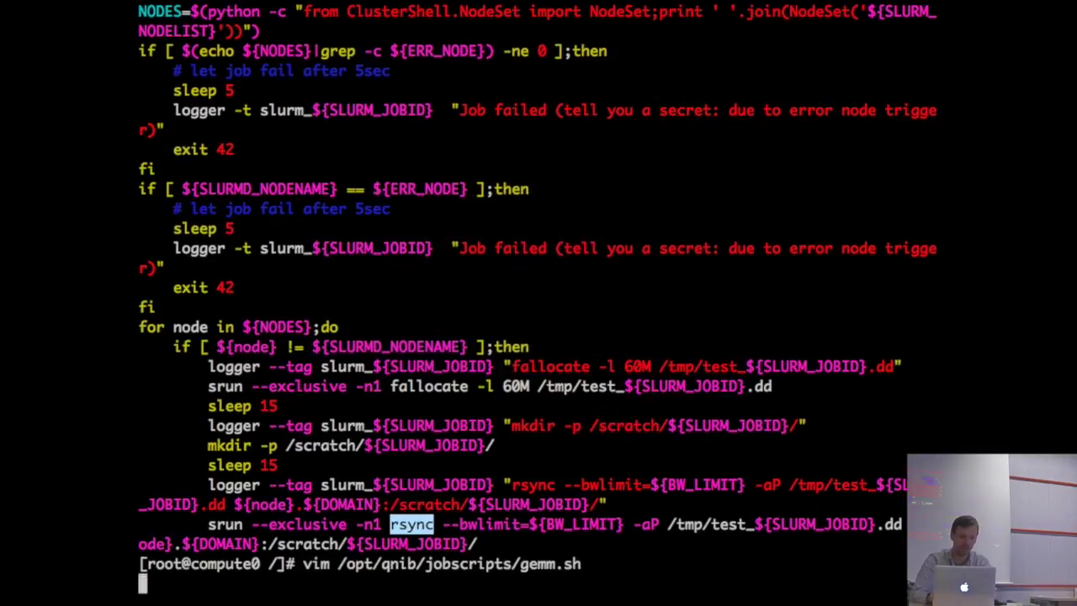
pyautogui.press('Down')
pyautogui.press('Down')
pyautogui.press('Down')
pyautogui.press('Down')
pyautogui.press('Down')
pyautogui.press('Down')
pyautogui.press('Down')
pyautogui.press('Down')
pyautogui.press('Down')
pyautogui.press('Down')
pyautogui.press('Down')
pyautogui.press('Down')
pyautogui.press('Down')
pyautogui.press('Down')
pyautogui.press('Down')
pyautogui.press('Down')
pyautogui.press('Down')
pyautogui.press('Down')
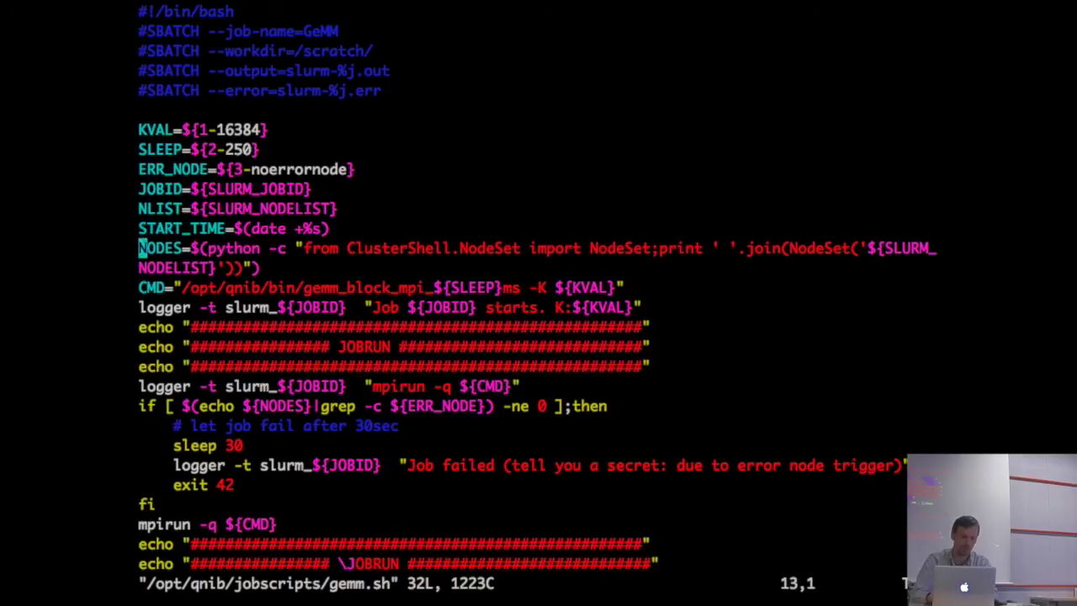
pyautogui.press('Down')
pyautogui.press('Down')
pyautogui.press('Down')
pyautogui.press('Down')
pyautogui.press('Down')
pyautogui.press('Down')
pyautogui.press('Down')
pyautogui.press('Down')
pyautogui.press('Down')
pyautogui.press('Down')
pyautogui.press('Down')
pyautogui.press('Down')
pyautogui.press('Down')
pyautogui.press('Down')
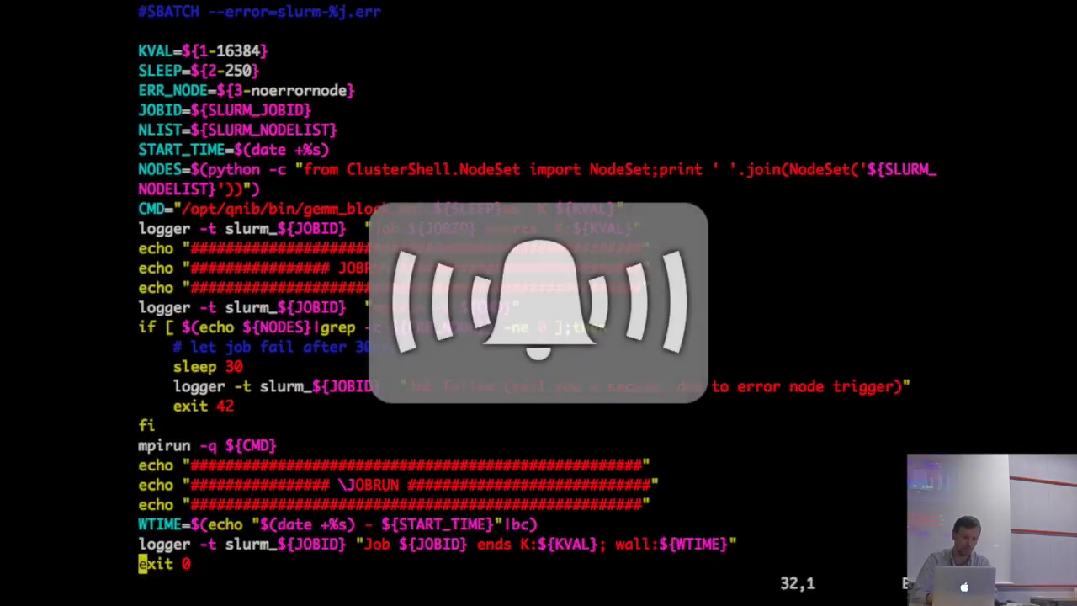
pyautogui.tripleClick(202, 445)
pyautogui.click(254, 220)
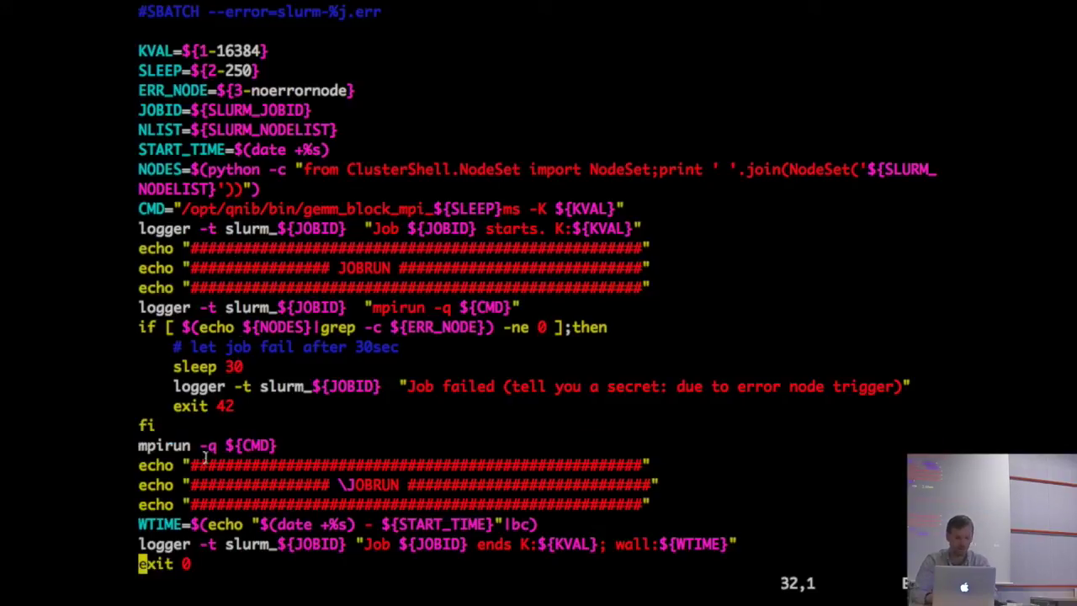
pyautogui.write(':q')
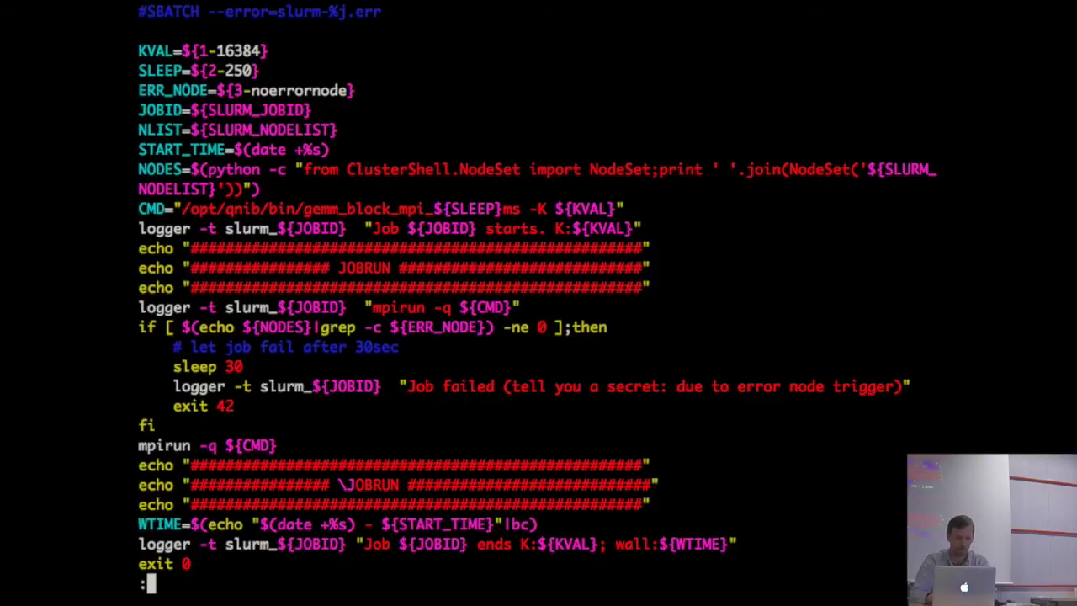
pyautogui.press('Return')
# - List the job queue with squeue, type sinfo, and switch to Firefox
pyautogui.press('super+Tab')
pyautogui.write('squeue')
pyautogui.press('Return')
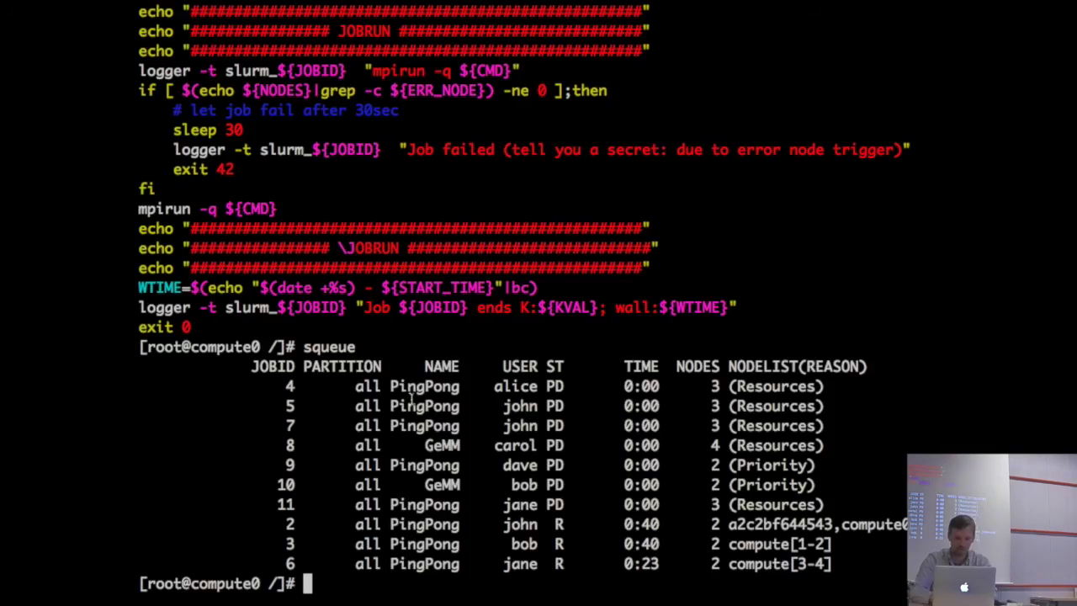
pyautogui.write('sinfo')
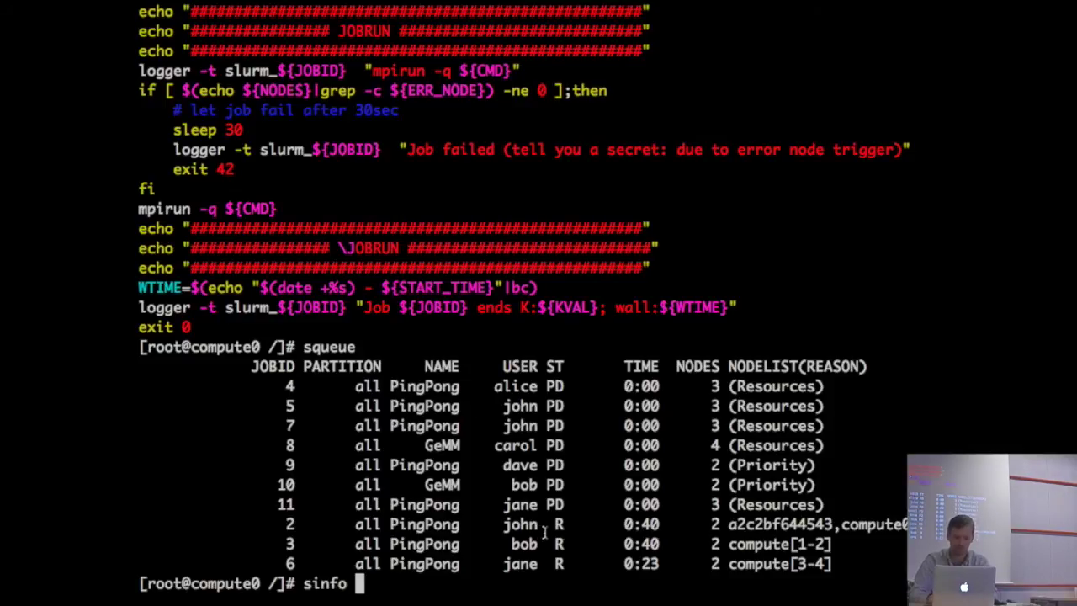
pyautogui.press('super+Tab')
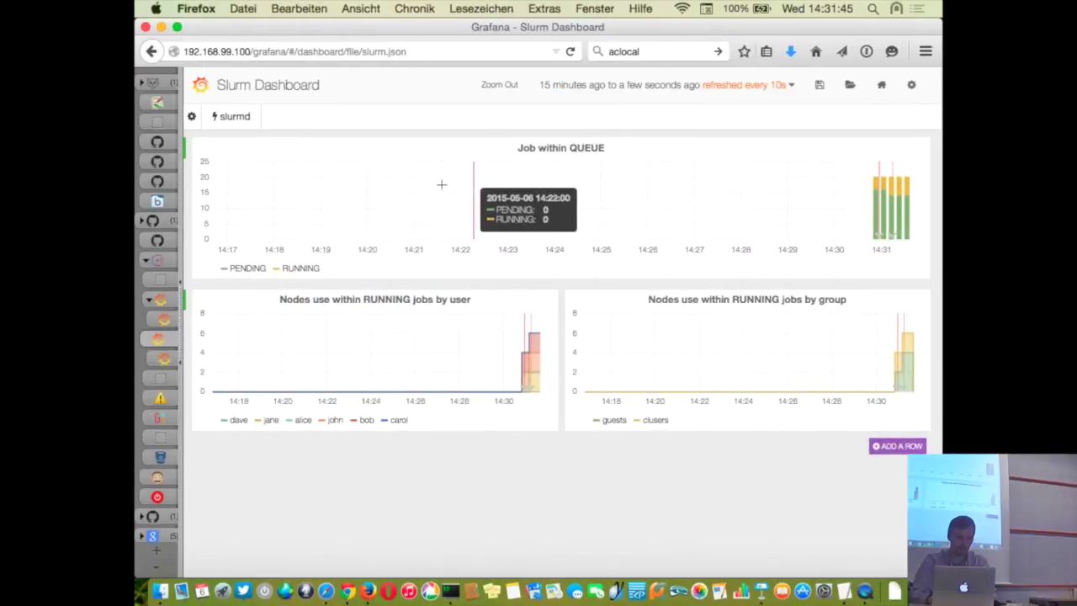
# - Reload the Slurm Dashboard and view the full-size Job Map image
pyautogui.click(570, 52)
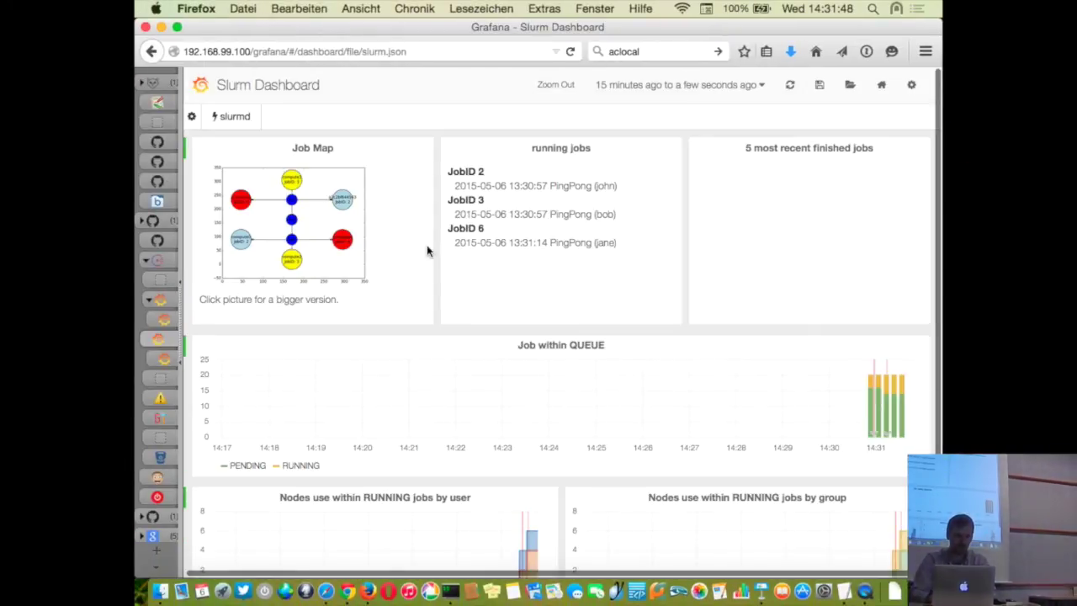
pyautogui.click(324, 228)
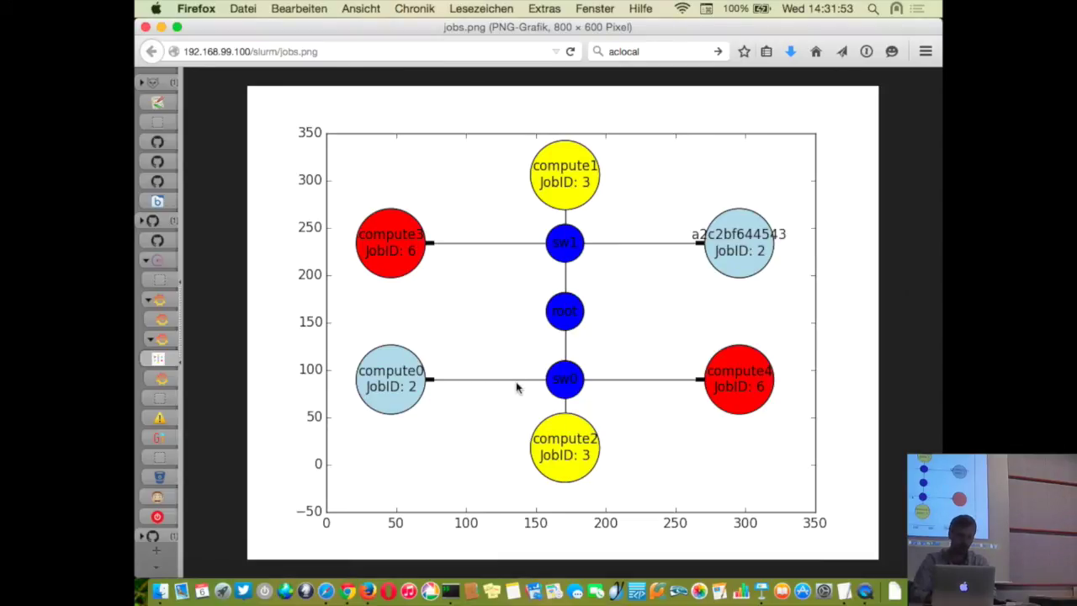
pyautogui.click(168, 362)
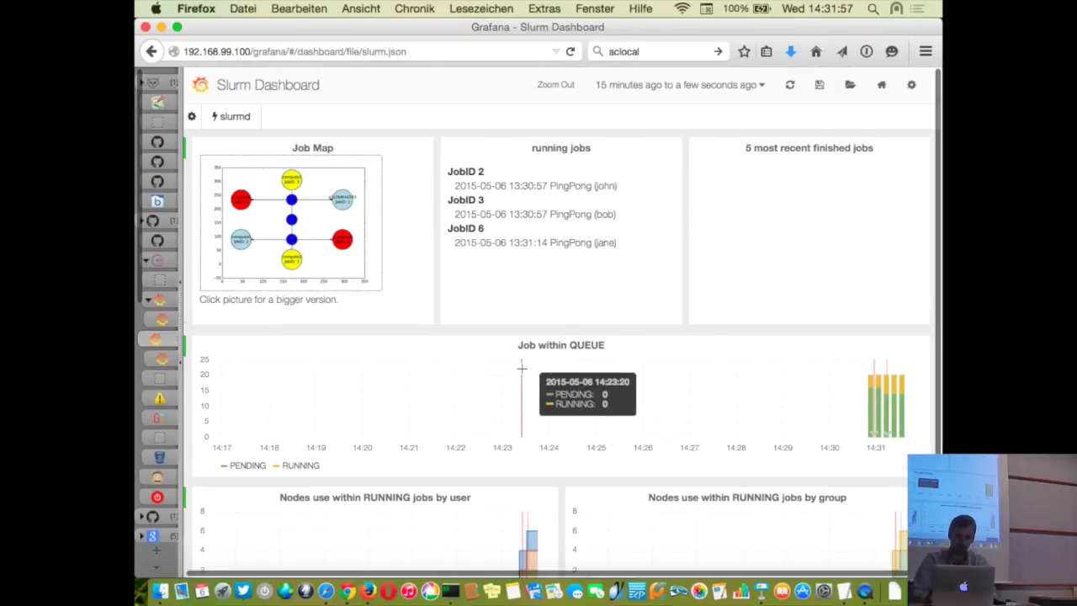
pyautogui.scroll(-3, 875, 337)
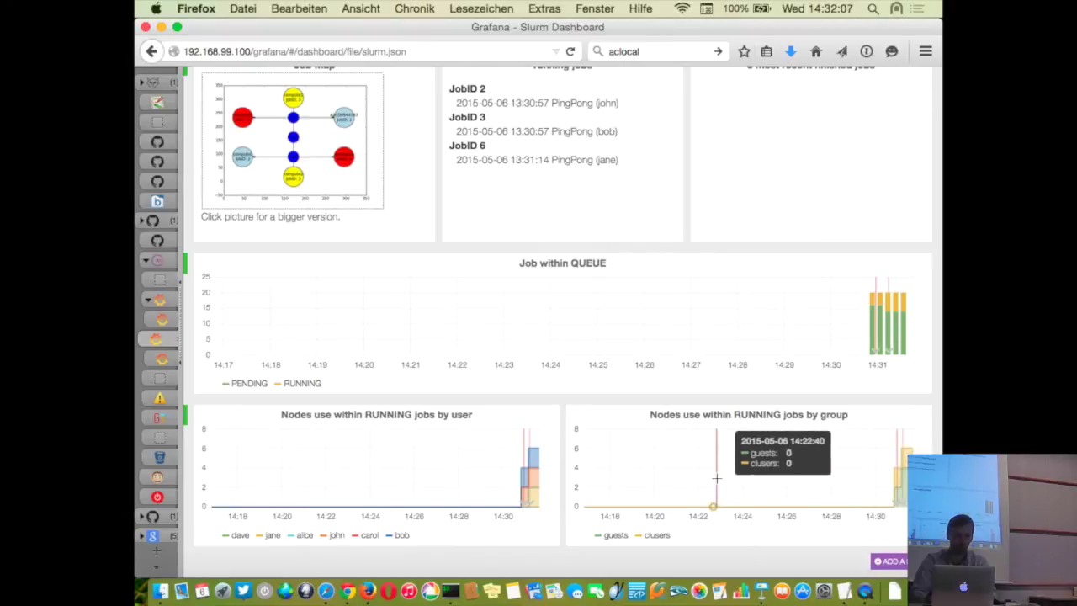
pyautogui.scroll(2, 673, 404)
# - Zoom job 2's dashboard to 14:30:37–14:32:14, inspect its annotations, and return to Slurm Dashboard
pyautogui.click(476, 173)
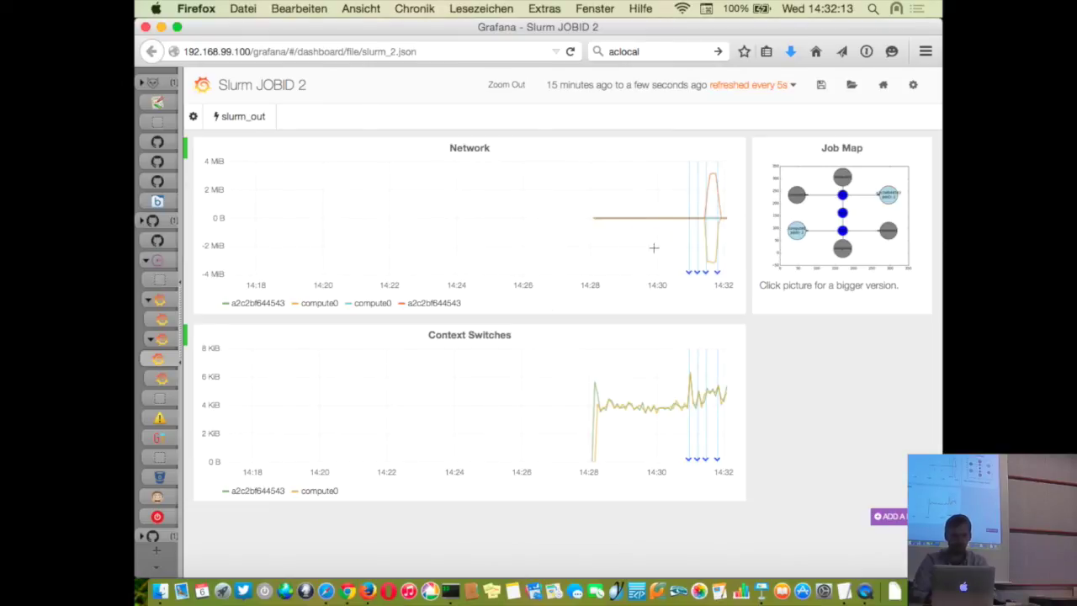
pyautogui.moveTo(692, 271)
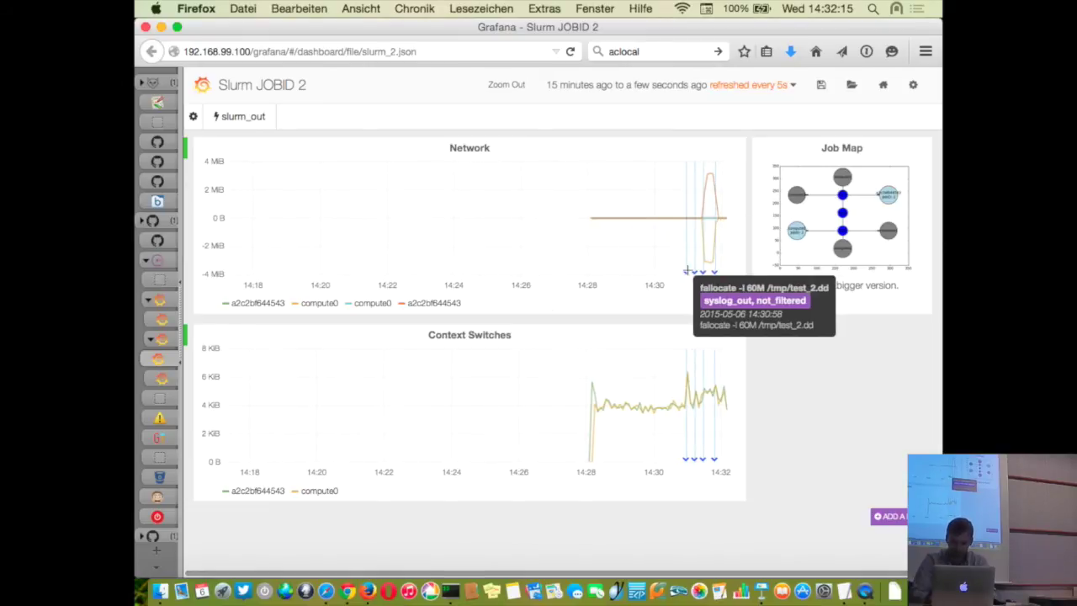
pyautogui.moveTo(675, 243); pyautogui.dragTo(730, 243)
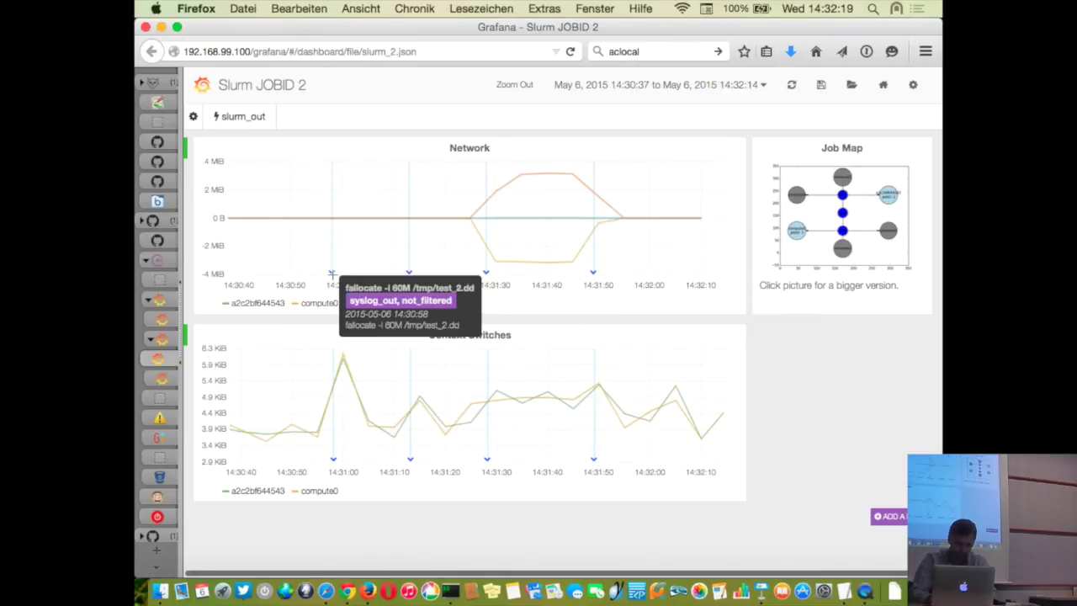
pyautogui.moveTo(406, 272)
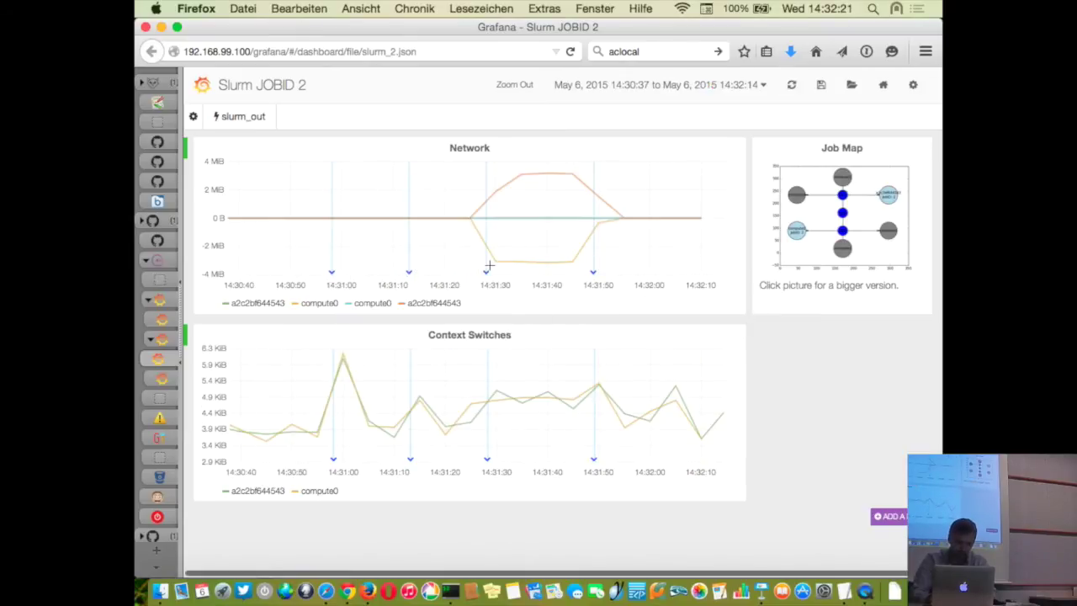
pyautogui.moveTo(596, 271)
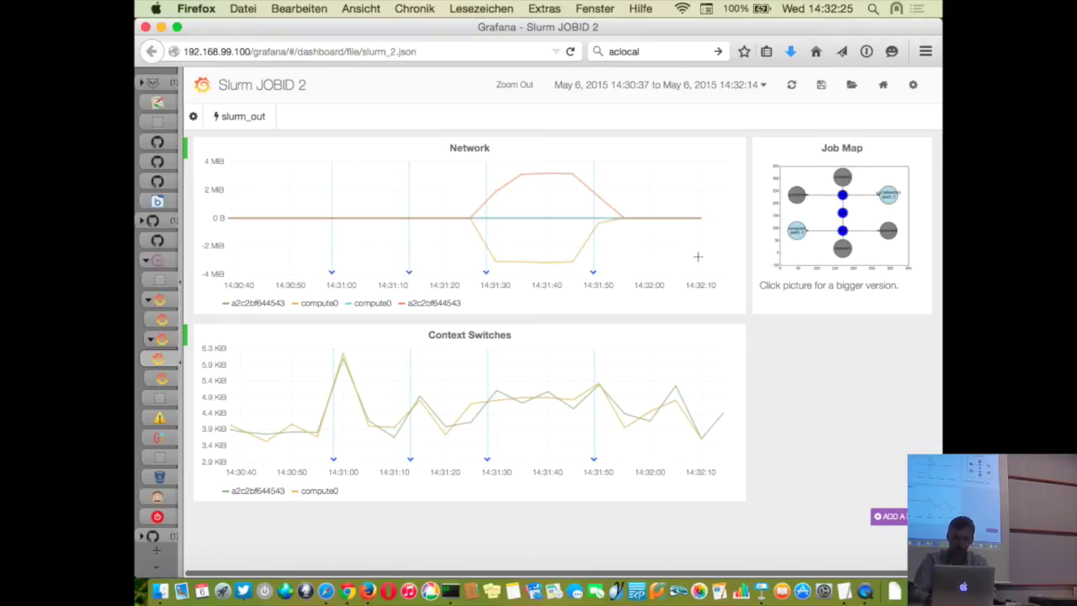
pyautogui.click(851, 86)
pyautogui.click(168, 379)
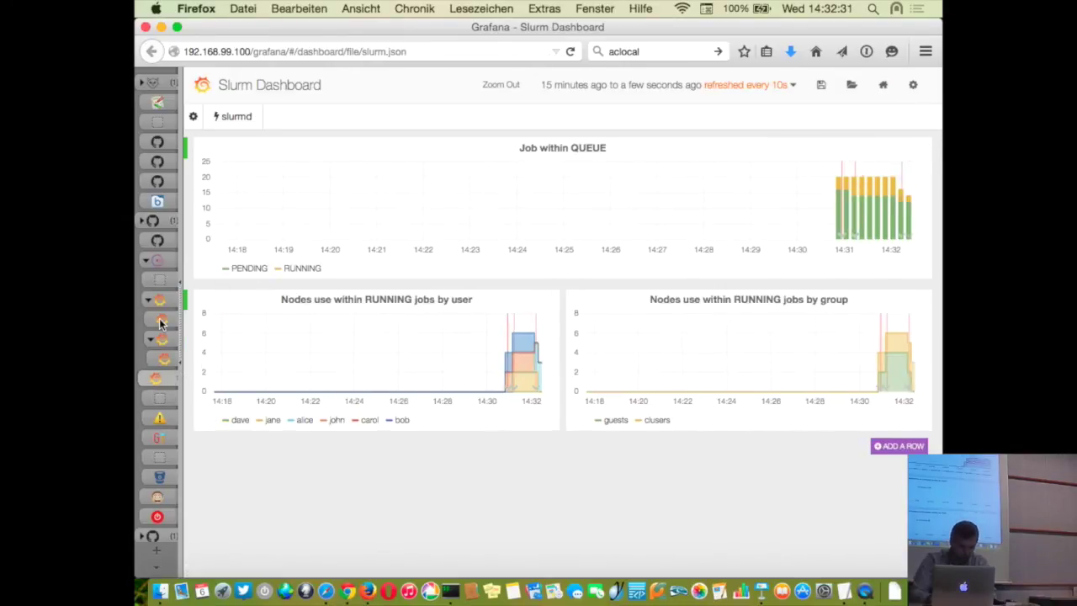
# - Review the Process dashboard with refreshed panels, then the Slurm and overview dashboards
pyautogui.click(162, 323)
pyautogui.click(785, 91)
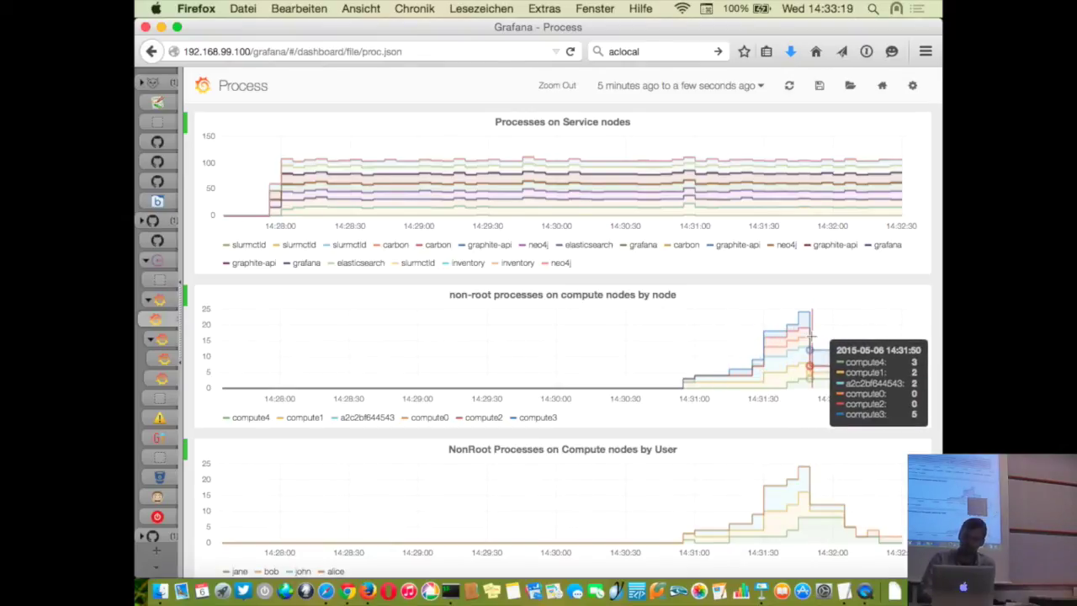
pyautogui.click(160, 378)
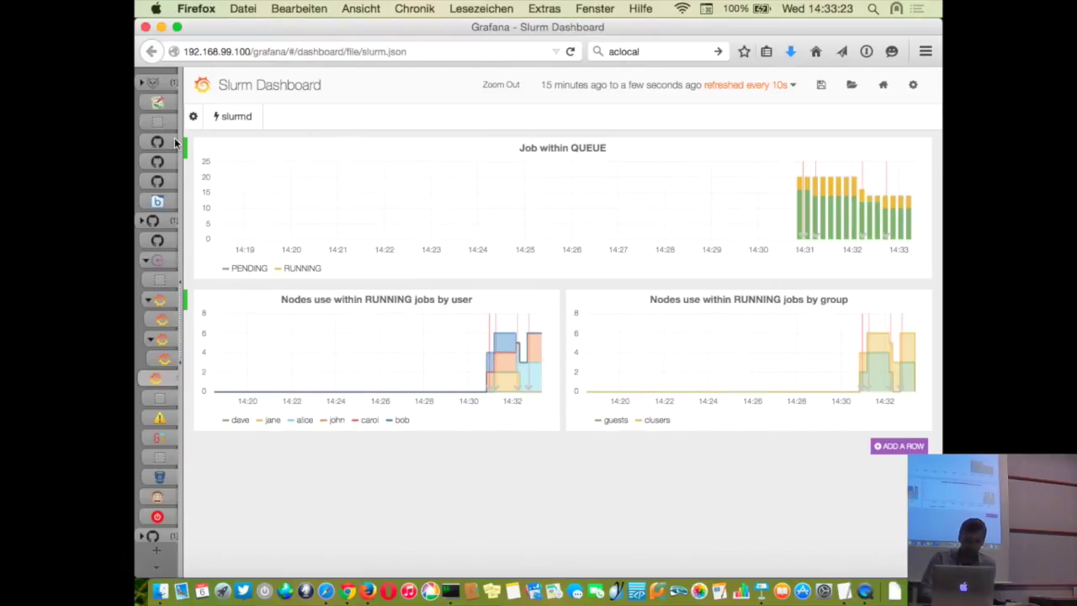
pyautogui.click(162, 300)
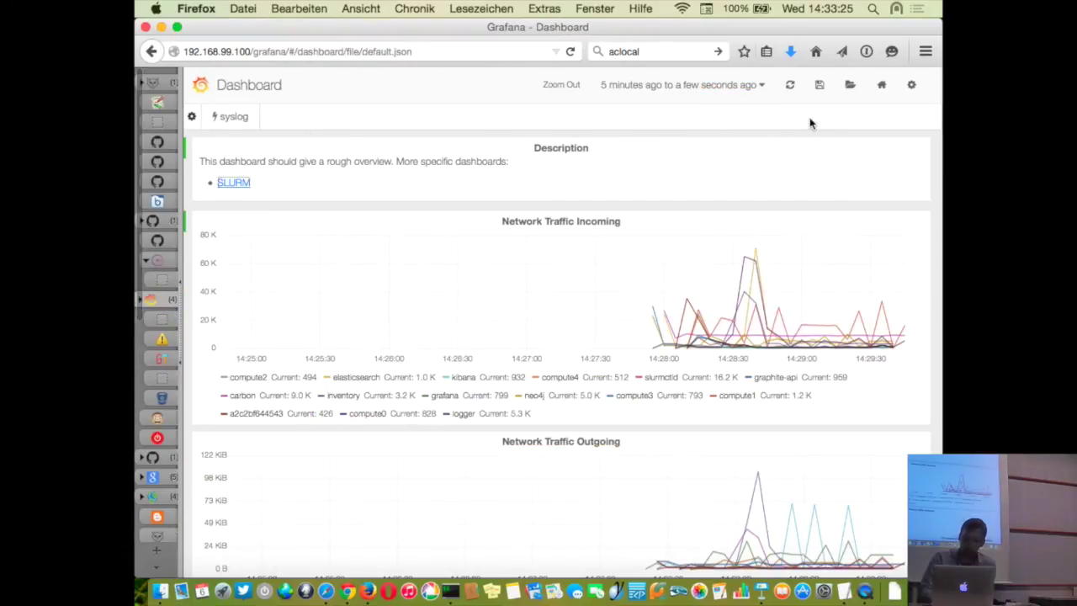
# - Create a new empty Grafana dashboard from the dashboard search list
pyautogui.click(851, 88)
pyautogui.click(775, 160)
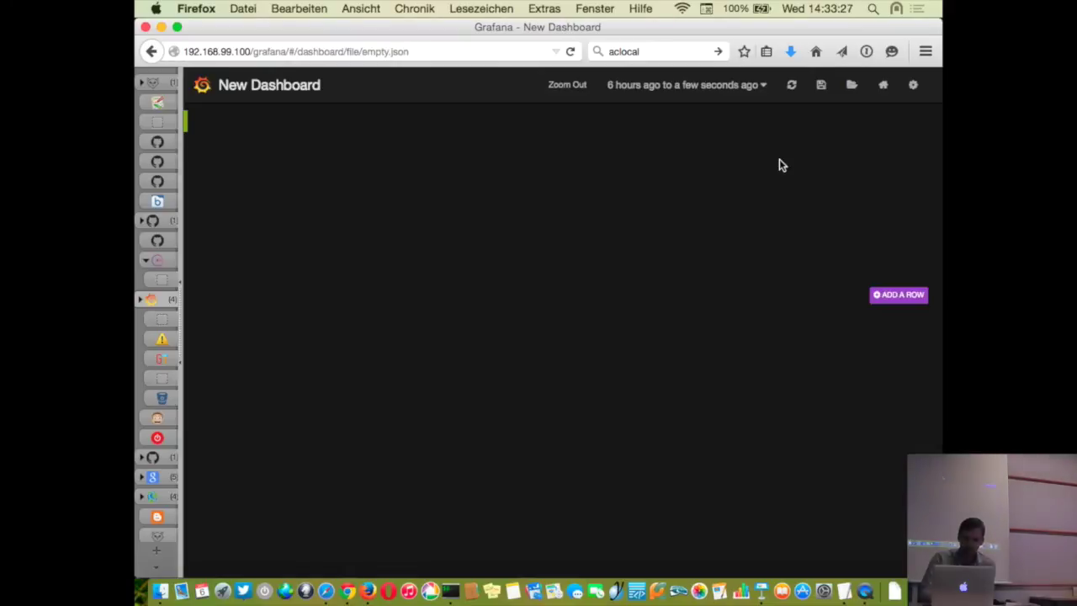
pyautogui.click(448, 589)
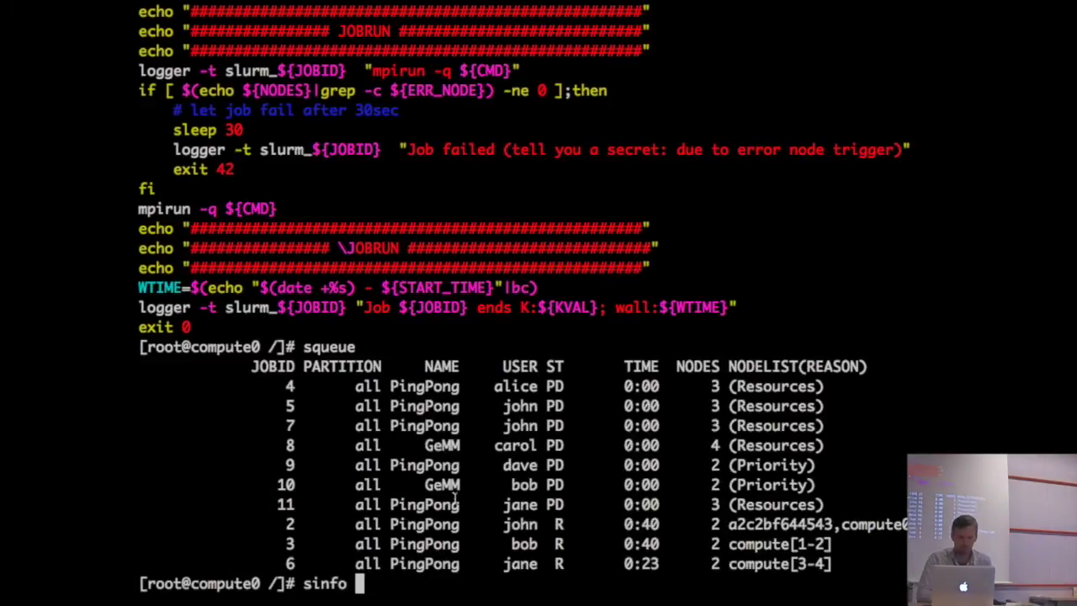
# - Run a loop on compute0 echoing "test.test ${RANDOM} $(date +%s)" every 5 seconds
pyautogui.hotkey('ctrl', 'c')
pyautogui.write('wh')
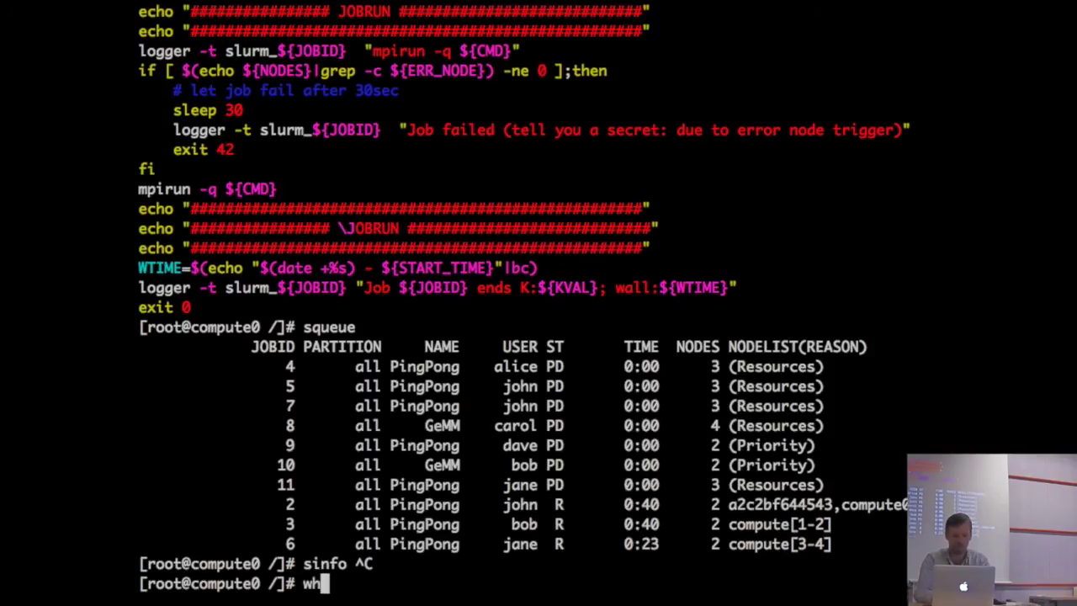
pyautogui.write('ile [ true ')
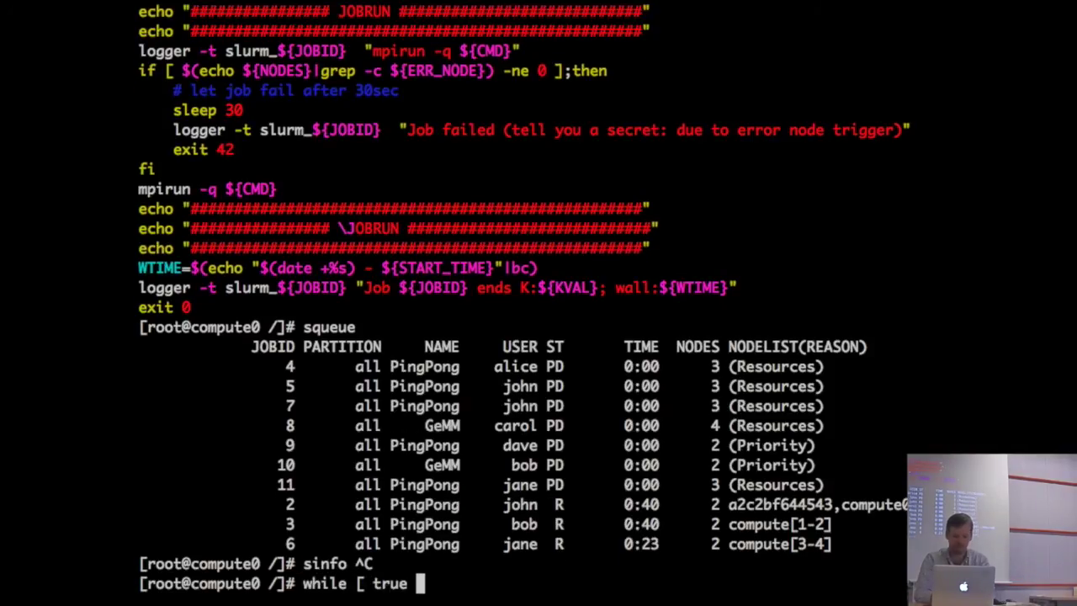
pyautogui.write('];do echo')
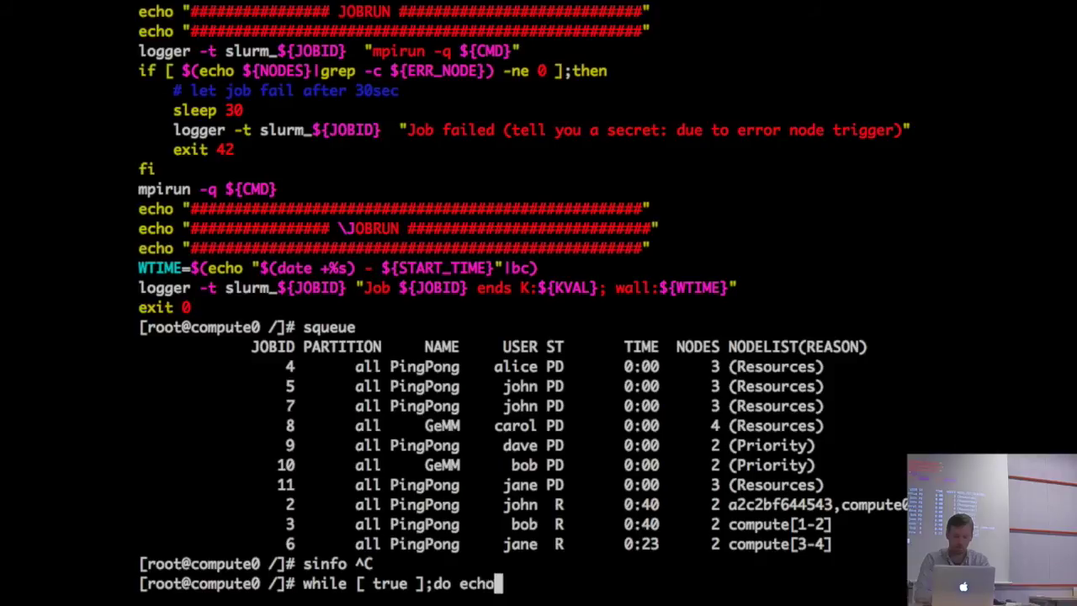
pyautogui.write(' "test.test')
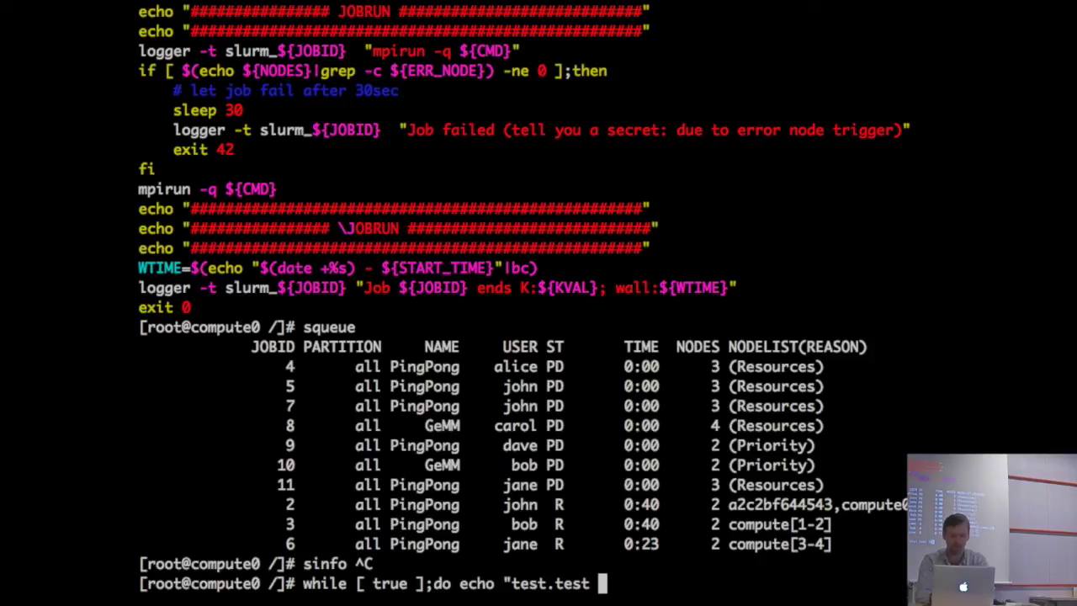
pyautogui.write('${RANDOME')
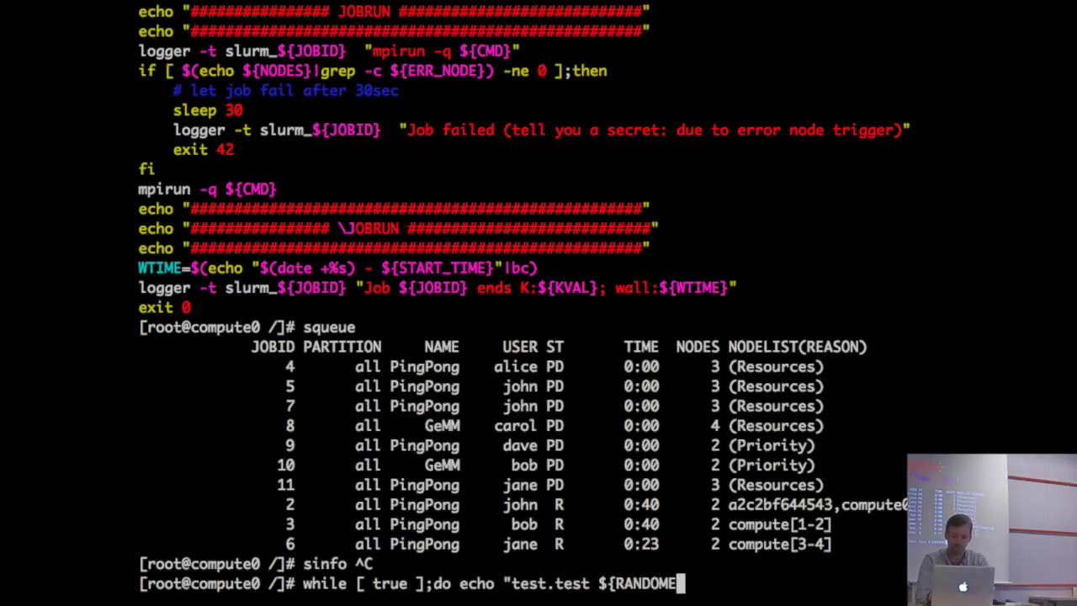
pyautogui.press('BackSpace')
pyautogui.write('} $(date +')
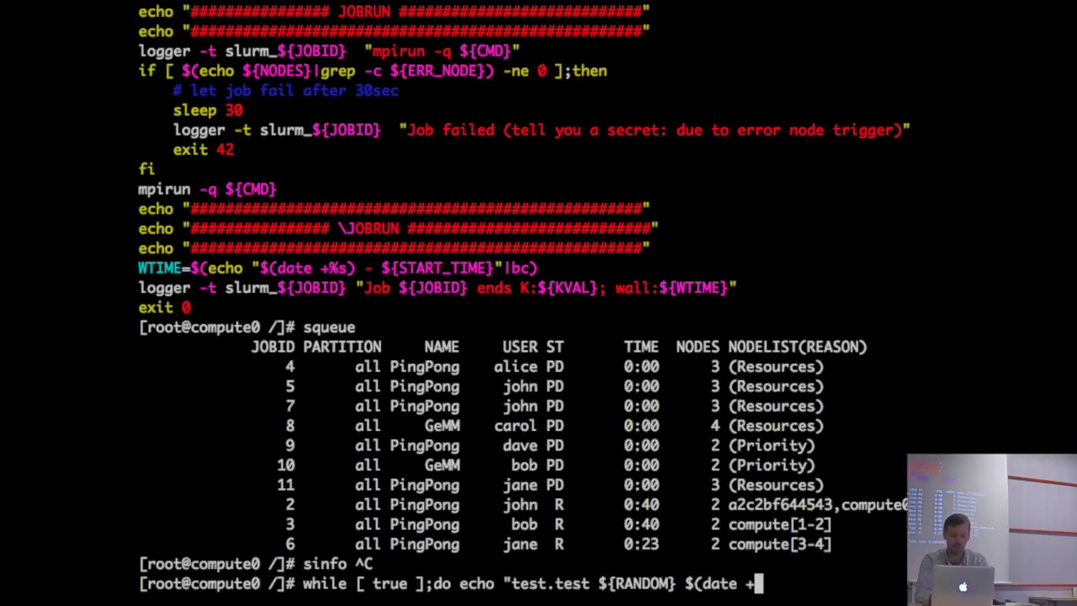
pyautogui.write('%s)"')
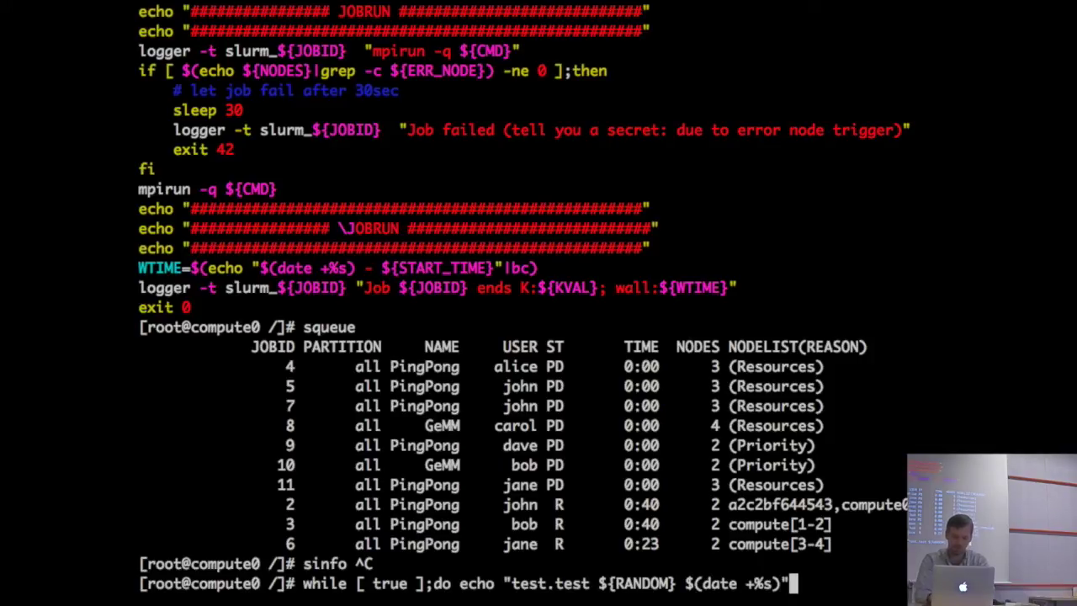
pyautogui.write(';d')
pyautogui.press('BackSpace')
pyautogui.write('sleep 5;done')
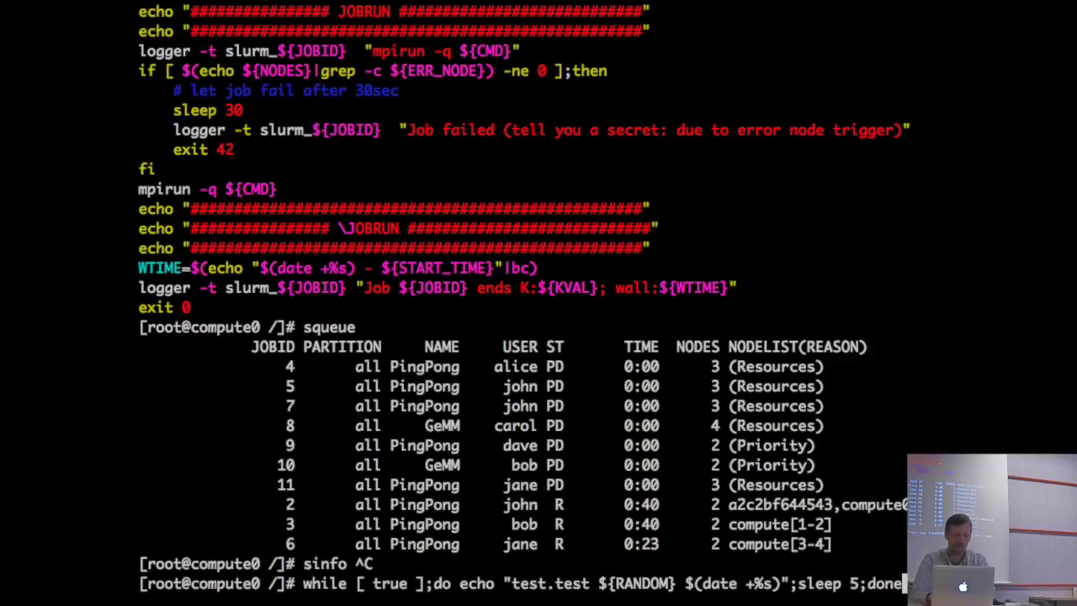
pyautogui.press('Return')
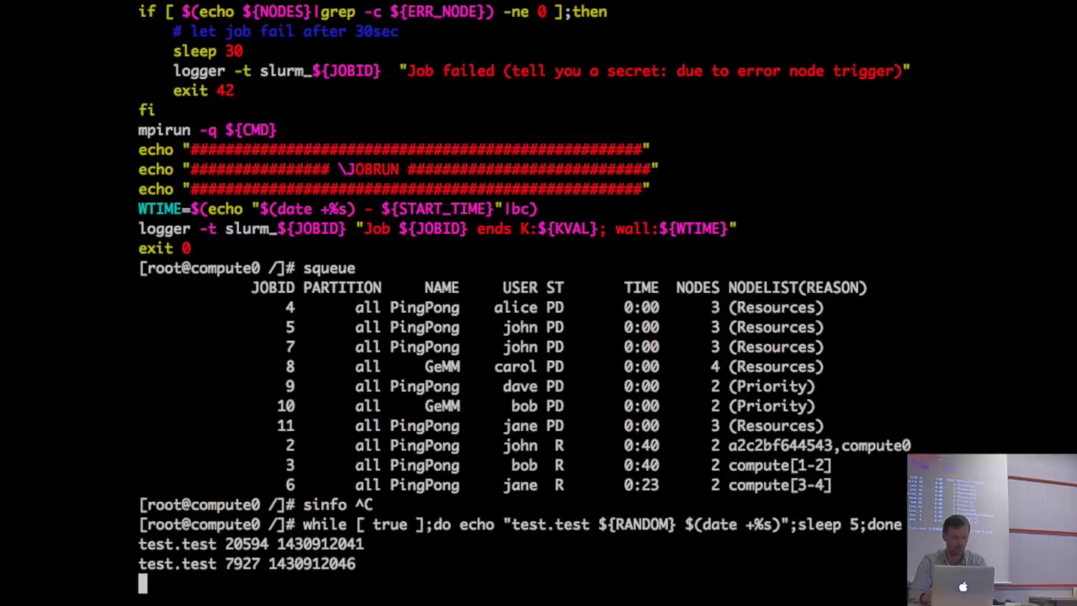
# - Stop the loop and insert |nc carbon.service.consul 2003 before the sleep
pyautogui.hotkey('ctrl', 'c')
pyautogui.press('Up')
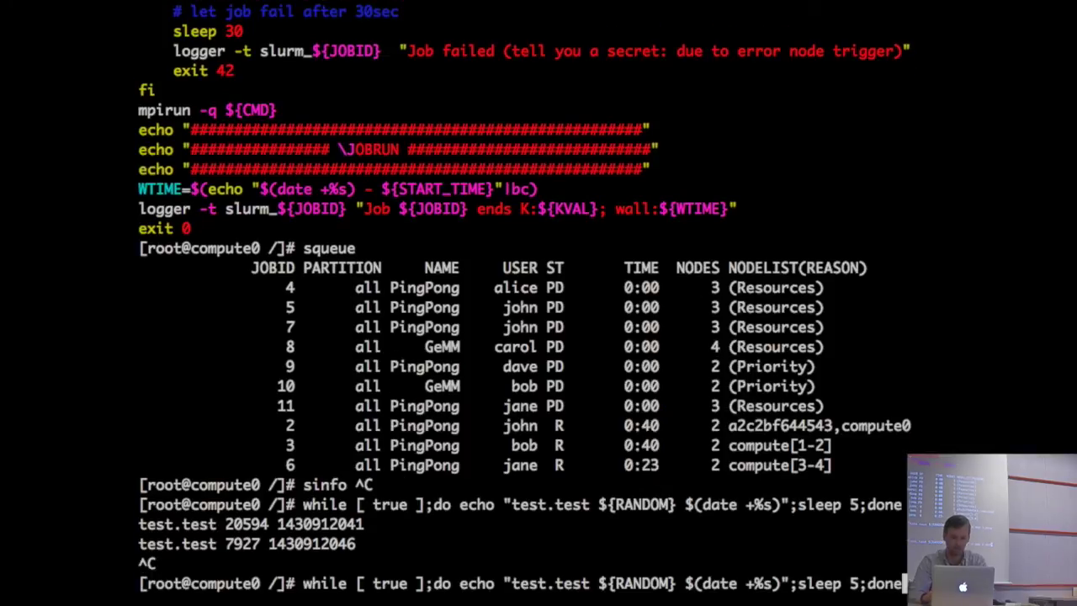
pyautogui.press('Left')
pyautogui.press('Left')
pyautogui.press('Left')
pyautogui.press('Left')
pyautogui.press('Left')
pyautogui.press('Left')
pyautogui.press('Left')
pyautogui.press('Left')
pyautogui.press('Left')
pyautogui.press('Left')
pyautogui.press('Left')
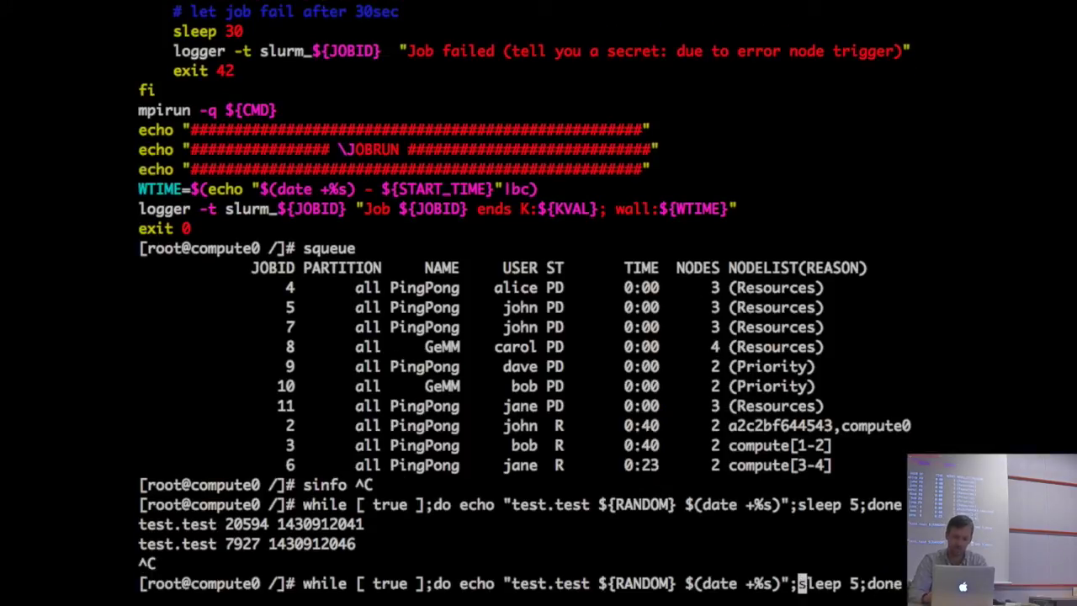
pyautogui.press('Left')
pyautogui.write('|')
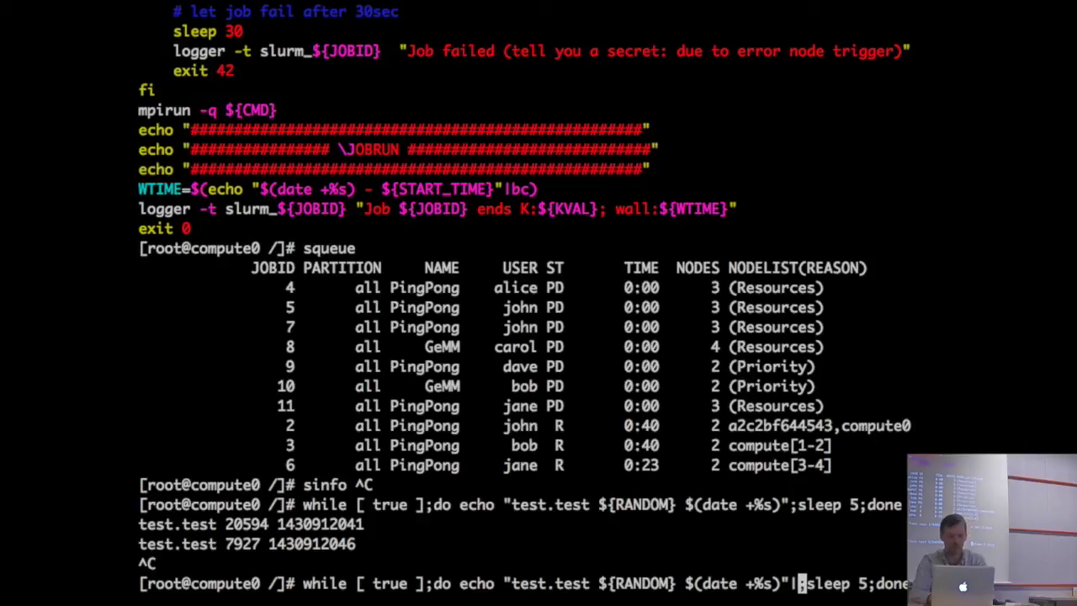
pyautogui.write('nc carbon.se')
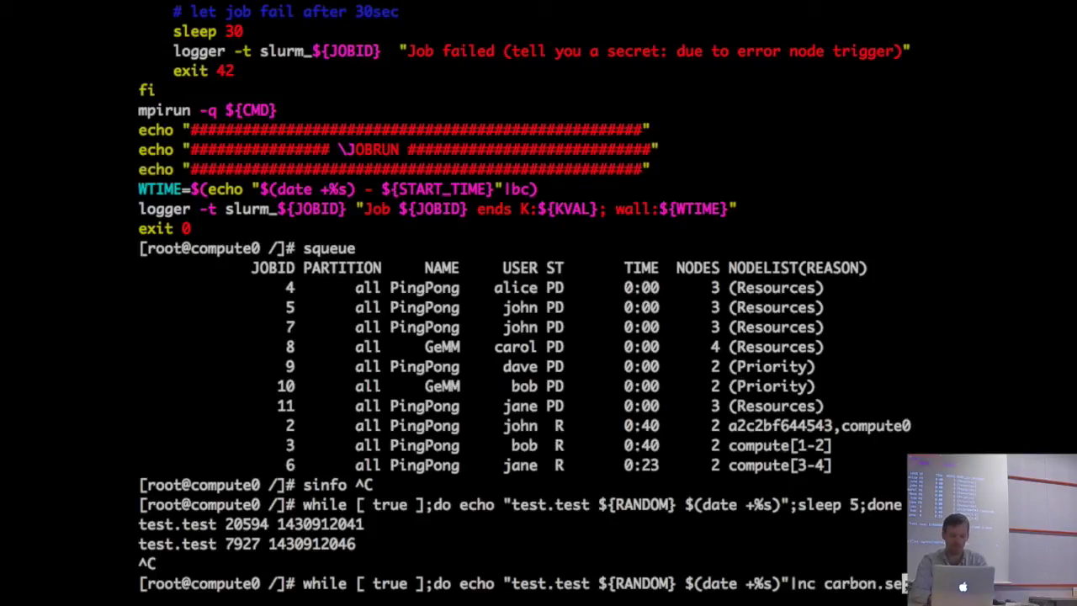
pyautogui.write('rvice.consul 2003;sleep 5;done')
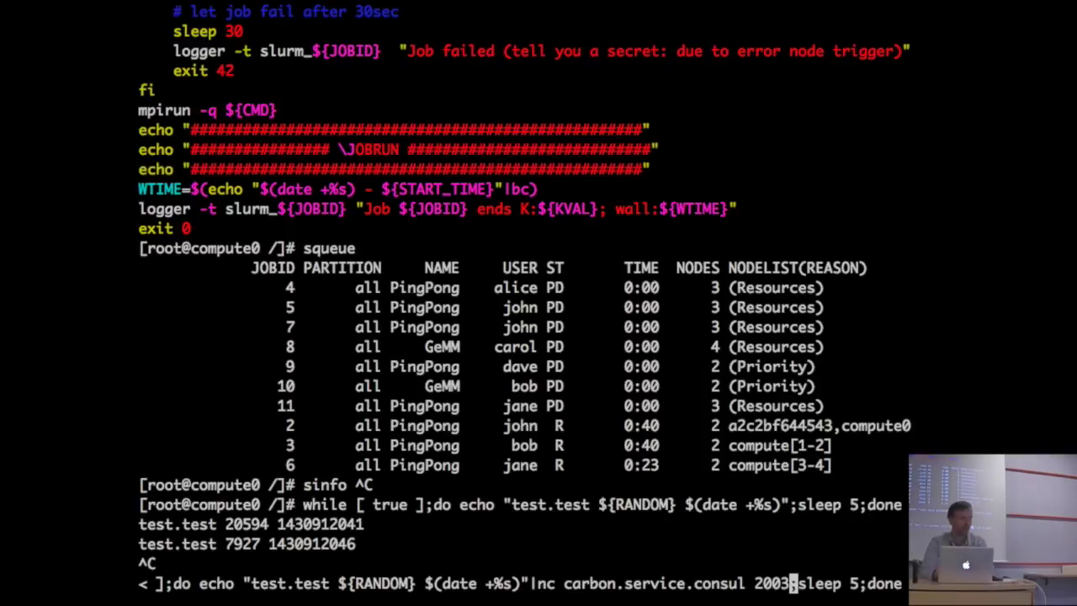
# - Add the -w1 timeout to nc, run the loop, and open a new local session
pyautogui.hotkey('ctrl', 'a')
pyautogui.press('Right')
pyautogui.press('Right')
pyautogui.press('Right')
pyautogui.press('Right')
pyautogui.press('Right')
pyautogui.press('Right')
pyautogui.press('Right')
pyautogui.press('Right')
pyautogui.press('Right')
pyautogui.press('Right')
pyautogui.press('Right')
pyautogui.press('Right')
pyautogui.press('Right')
pyautogui.press('Right')
pyautogui.press('Right')
pyautogui.press('Right')
pyautogui.press('Right')
pyautogui.press('Right')
pyautogui.press('Right')
pyautogui.press('Right')
pyautogui.press('Right')
pyautogui.press('Right')
pyautogui.press('Right')
pyautogui.press('Right')
pyautogui.press('Right')
pyautogui.press('Right')
pyautogui.press('Right')
pyautogui.press('Right')
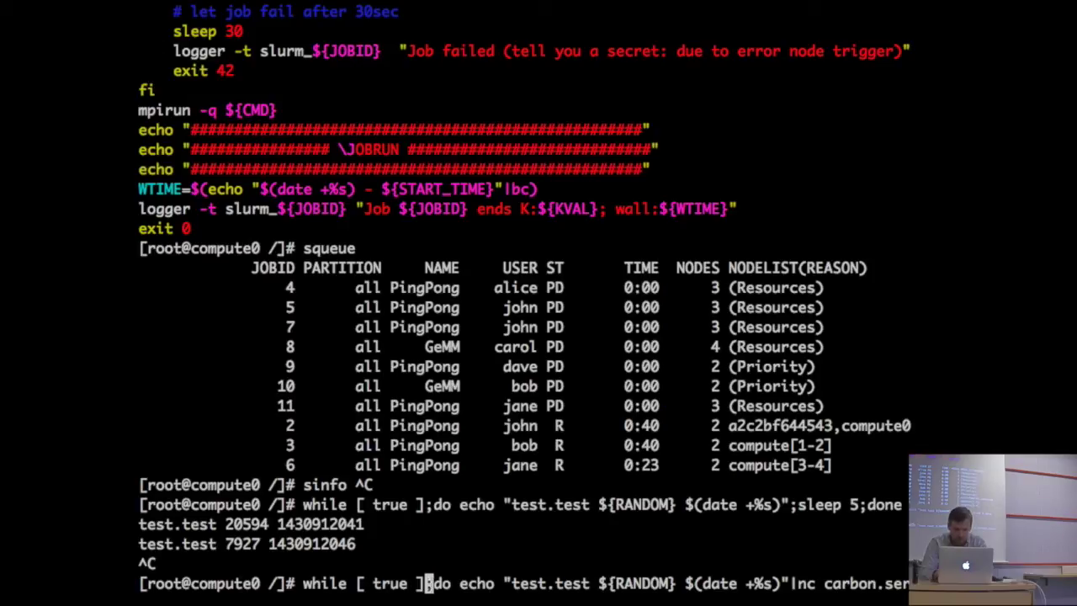
pyautogui.press('Right')
pyautogui.press('Right')
pyautogui.press('Right')
pyautogui.press('Right')
pyautogui.press('Right')
pyautogui.press('Right')
pyautogui.press('Right')
pyautogui.press('Right')
pyautogui.press('Right')
pyautogui.press('Right')
pyautogui.press('Right')
pyautogui.press('Right')
pyautogui.press('Right')
pyautogui.press('Right')
pyautogui.press('Right')
pyautogui.press('Right')
pyautogui.press('Right')
pyautogui.press('Right')
pyautogui.press('Right')
pyautogui.press('Right')
pyautogui.press('Right')
pyautogui.press('Right')
pyautogui.press('Right')
pyautogui.press('Right')
pyautogui.press('Right')
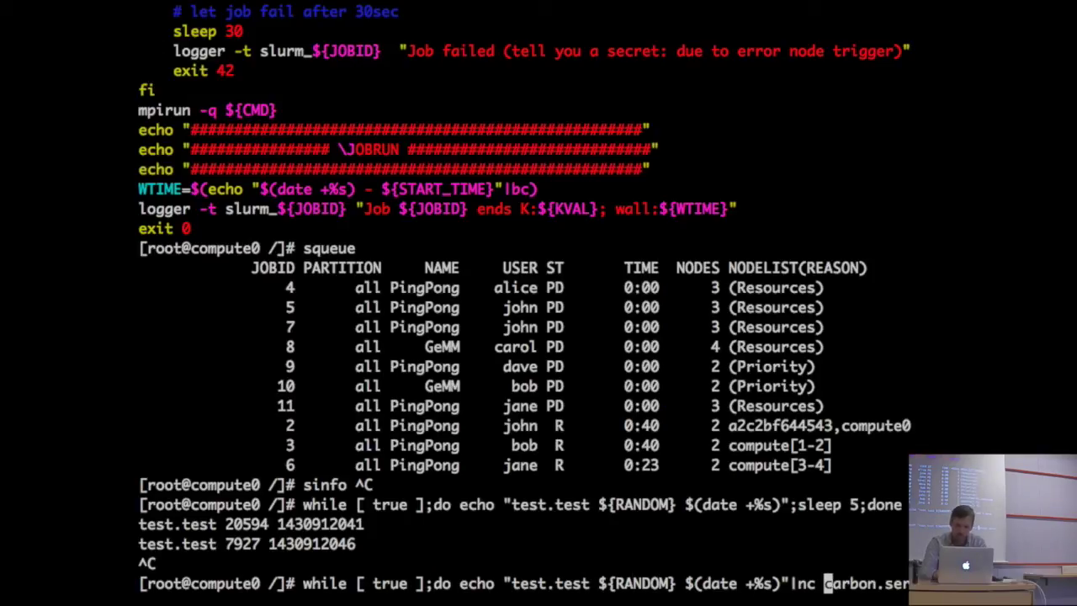
pyautogui.write('-w ')
pyautogui.write('1')
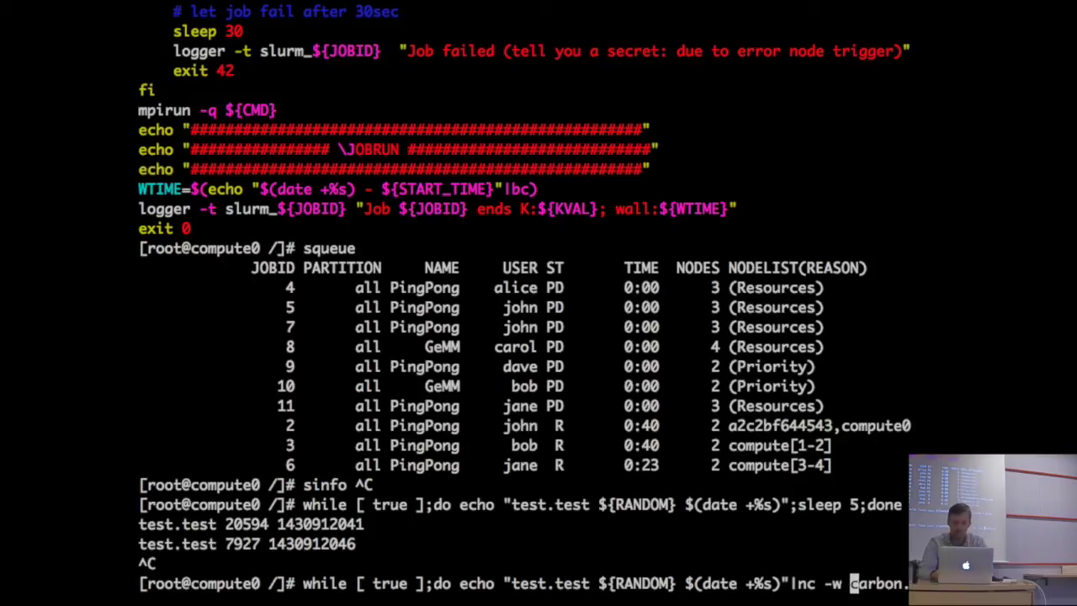
pyautogui.press('Return')
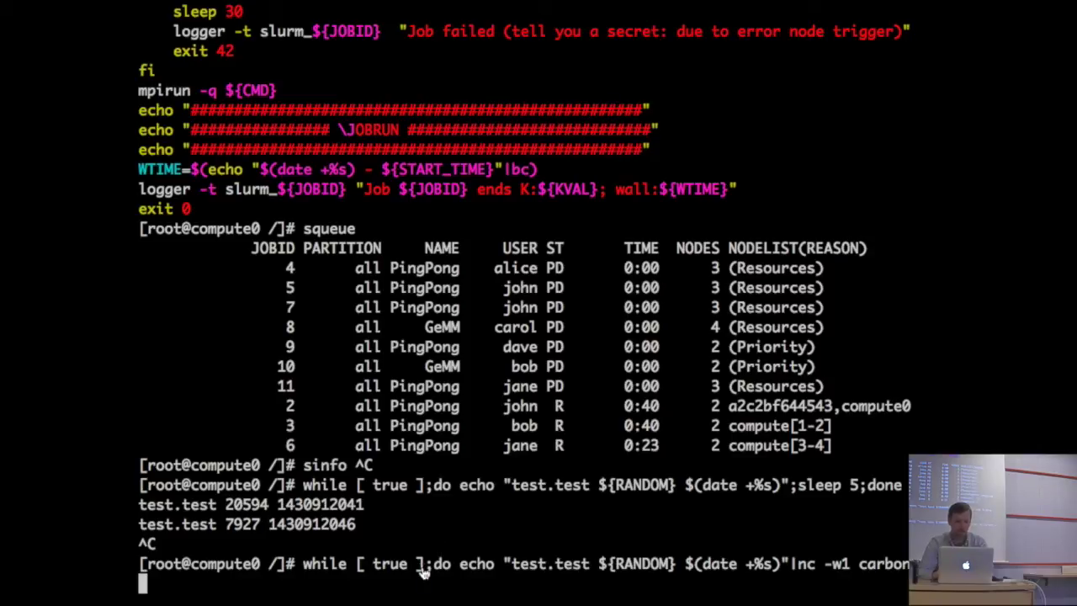
pyautogui.press('super+n')
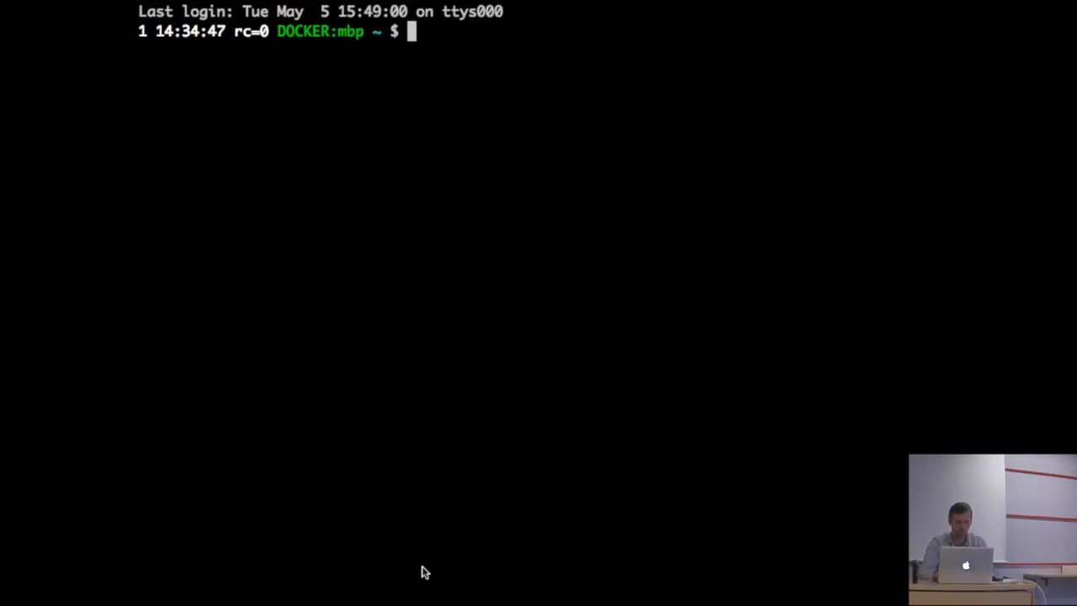
# - Set a short "$ " shell prompt with export PS1 and clear the screen
pyautogui.hotkey('ctrl', 'r')
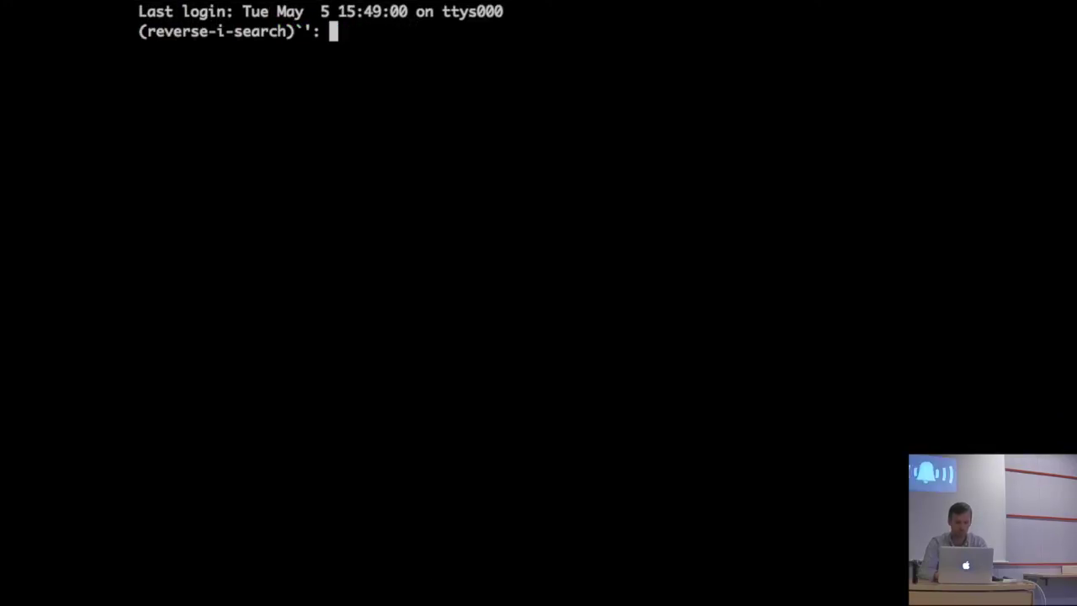
pyautogui.write('ex')
pyautogui.hotkey('ctrl', 'c')
pyautogui.write('exp')
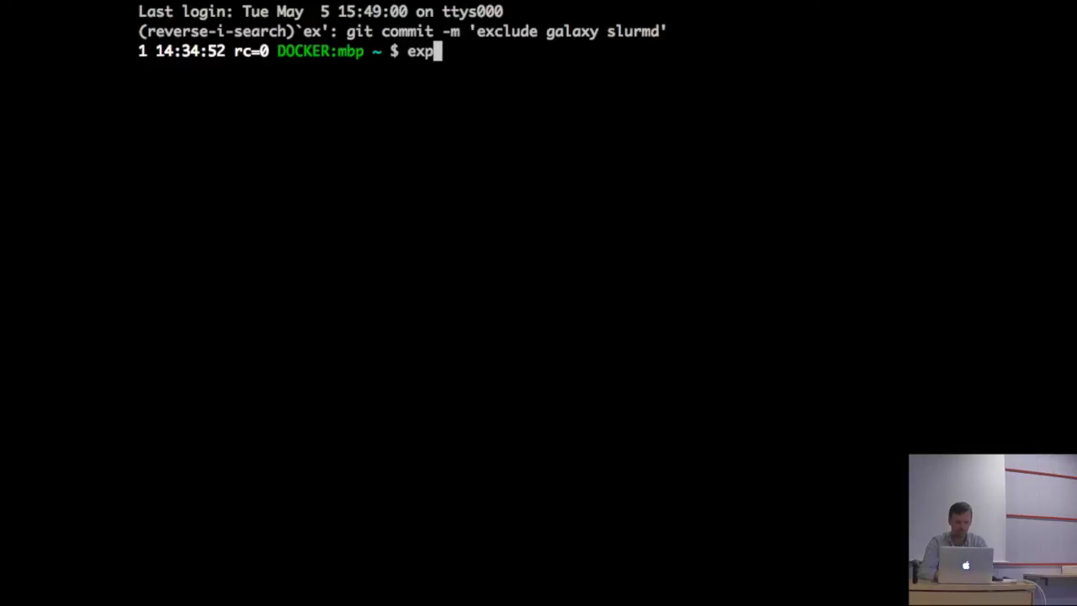
pyautogui.write('ort PS1="$ "')
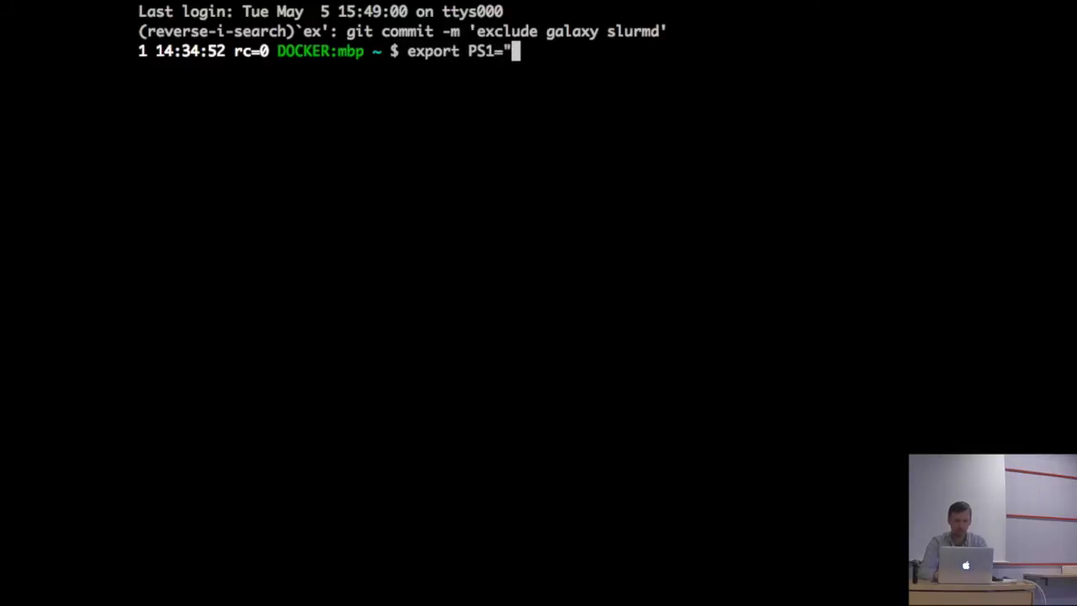
pyautogui.press('Return')
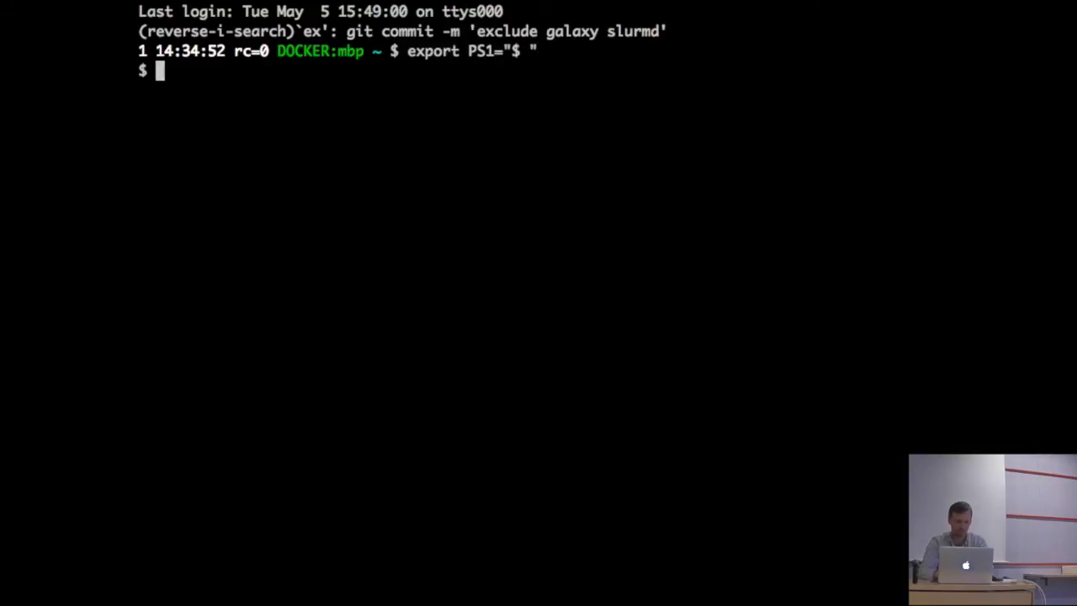
pyautogui.write('clear')
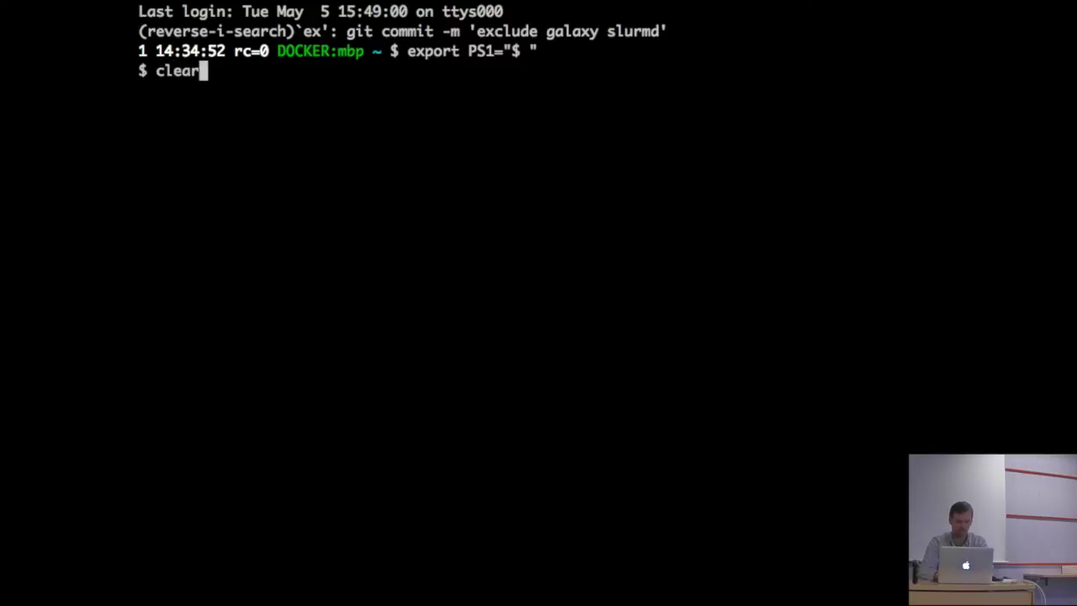
pyautogui.press('Return')
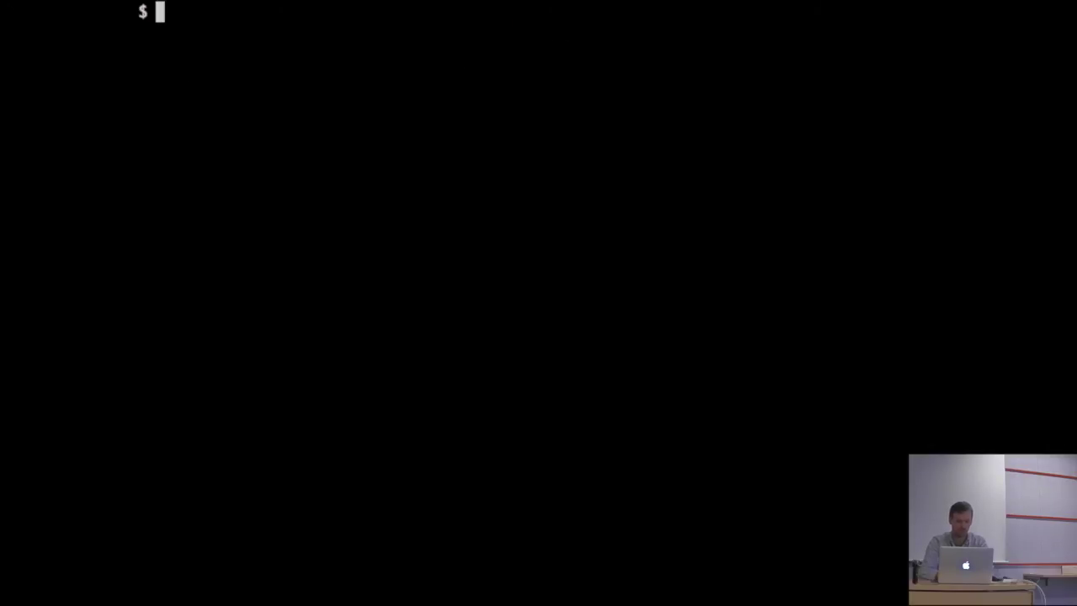
# - List containers with docker ps and dexec into qnibterminal_carbon_1
pyautogui.write('docker sp')
pyautogui.press('BackSpace')
pyautogui.press('BackSpace')
pyautogui.write('ps')
pyautogui.press('Return')
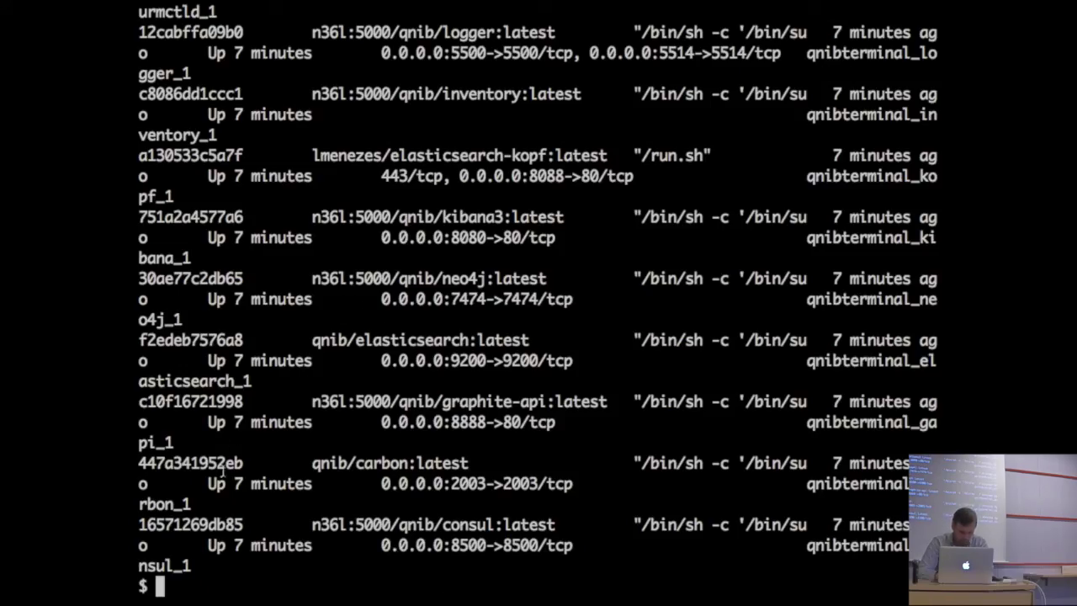
pyautogui.doubleClick(831, 486)
pyautogui.write('dexec')
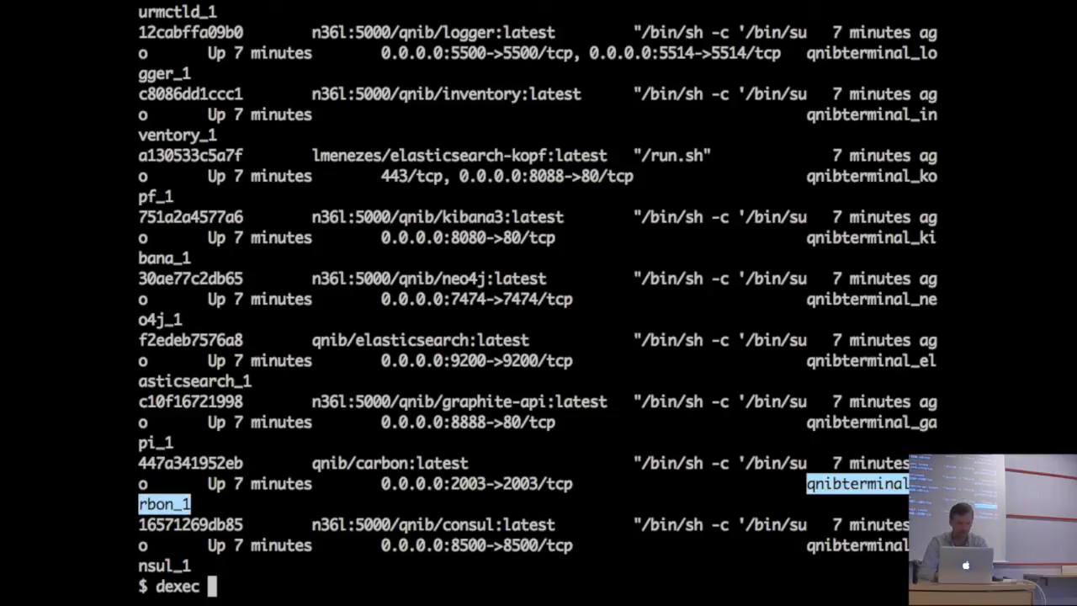
pyautogui.press('super+v')
pyautogui.press('Return')
# - List /var/lib/carbon/whisper/test/test.wsp to confirm the metric file exists
pyautogui.write('ls /var/w')
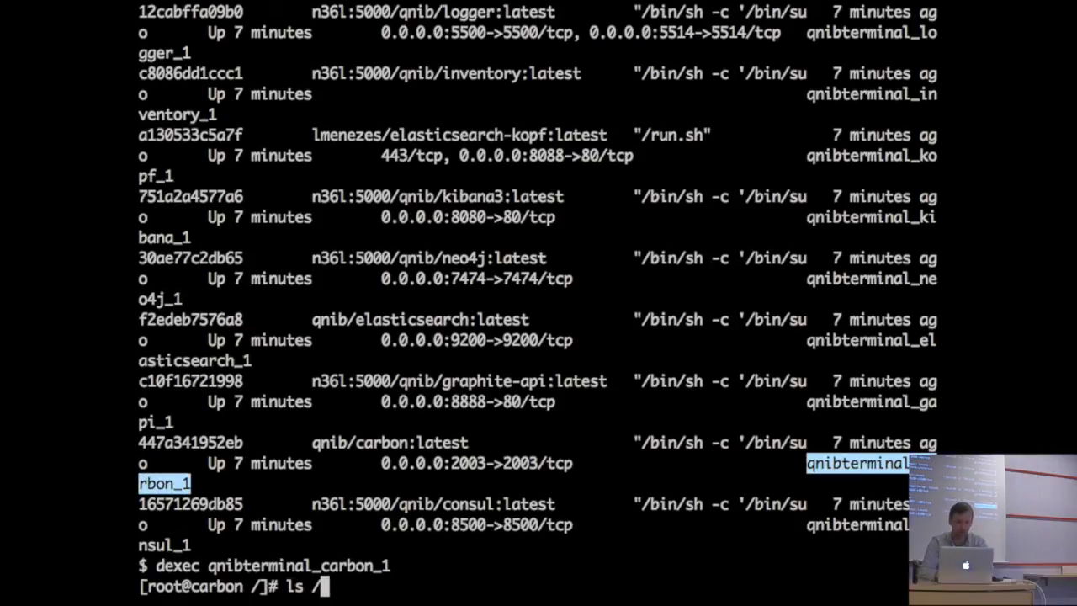
pyautogui.press('Tab')
pyautogui.press('BackSpace')
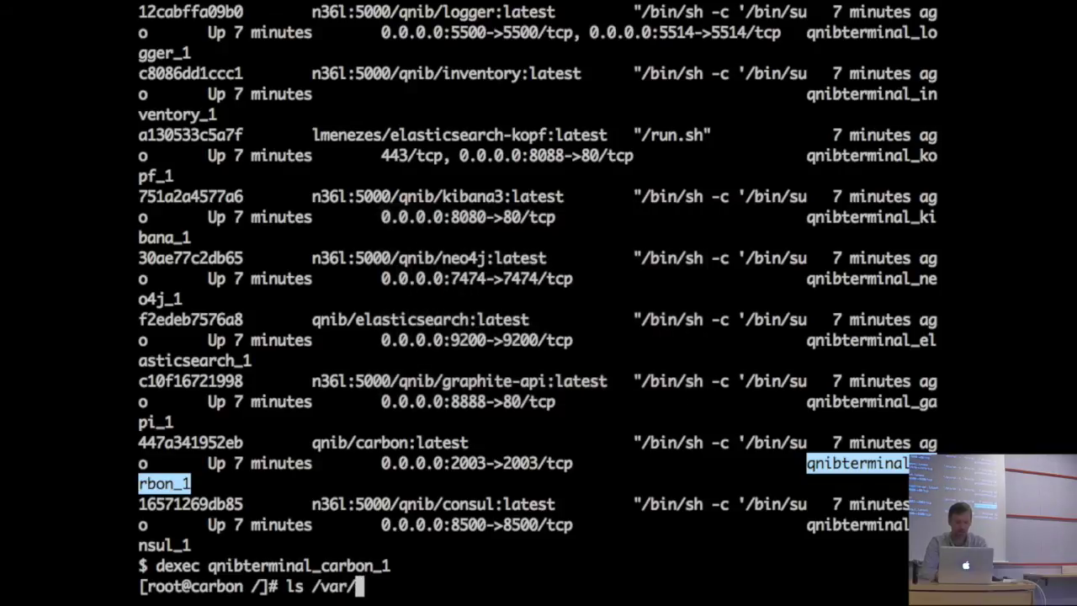
pyautogui.write('lib/ca')
pyautogui.press('Tab')
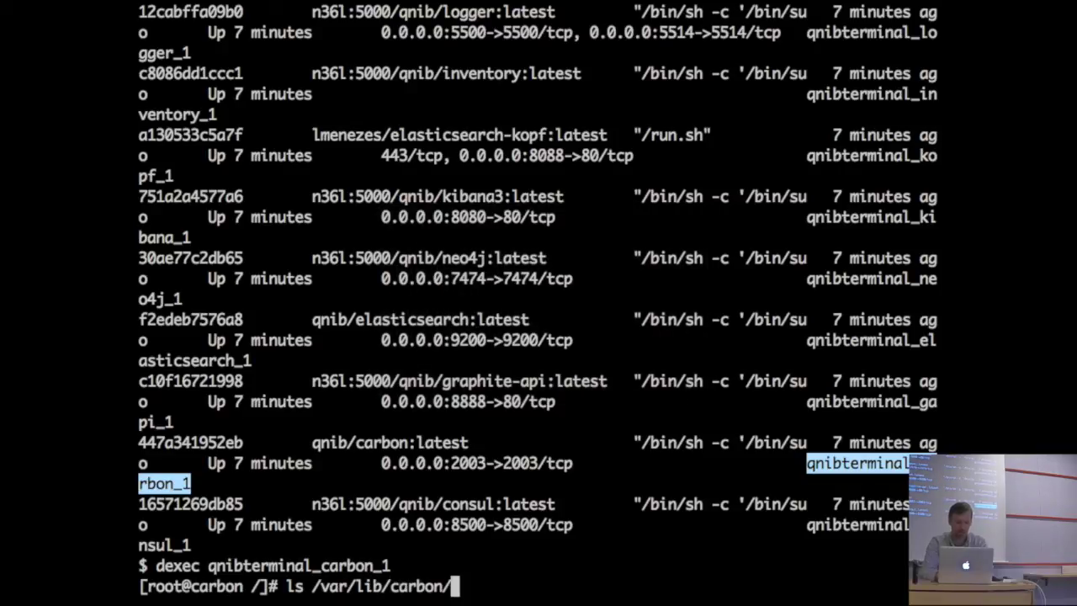
pyautogui.write('w')
pyautogui.press('Tab')
pyautogui.press('Tab')
pyautogui.press('Tab')
pyautogui.write('t')
pyautogui.press('Tab')
pyautogui.write('t')
pyautogui.press('Tab')
pyautogui.press('Return')
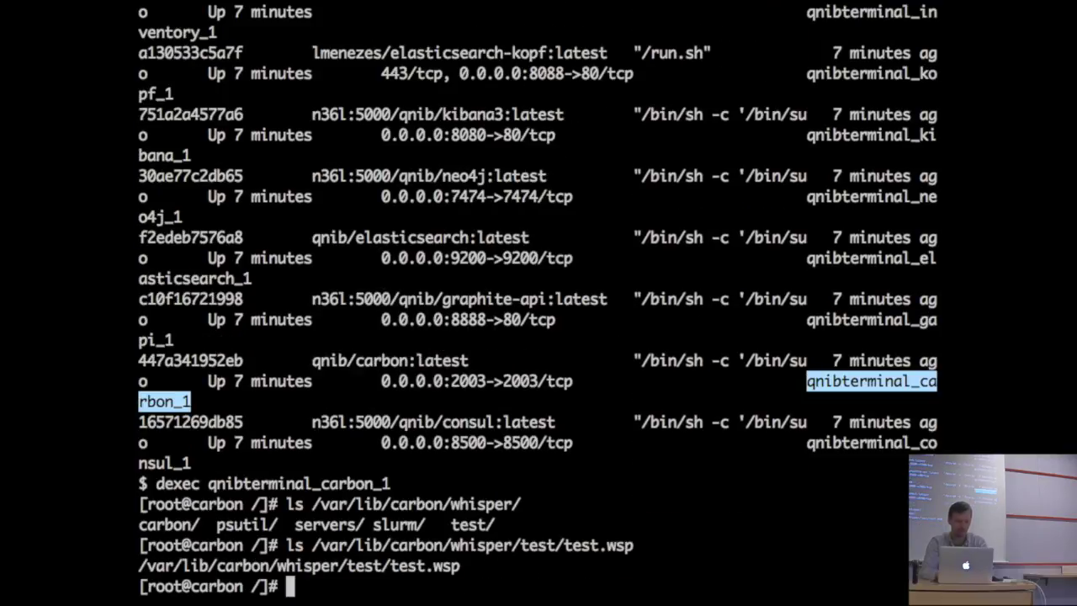
# - Run whisper-fetch --pretty on test.wsp to show its stored datapoints
pyautogui.write('whi')
pyautogui.press('Tab')
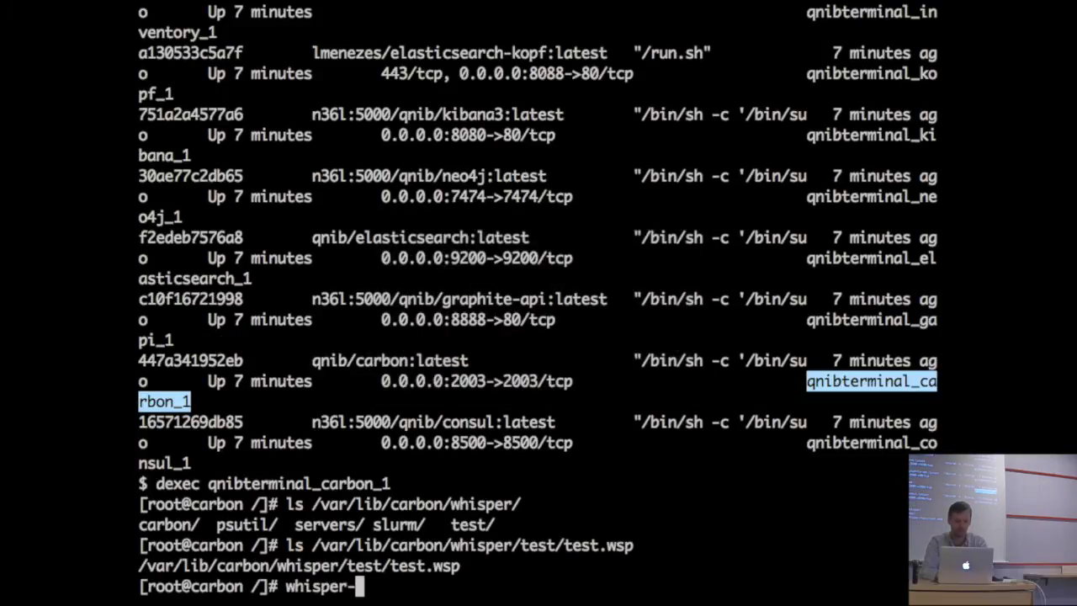
pyautogui.write('f')
pyautogui.press('Tab')
pyautogui.write('--pretty')
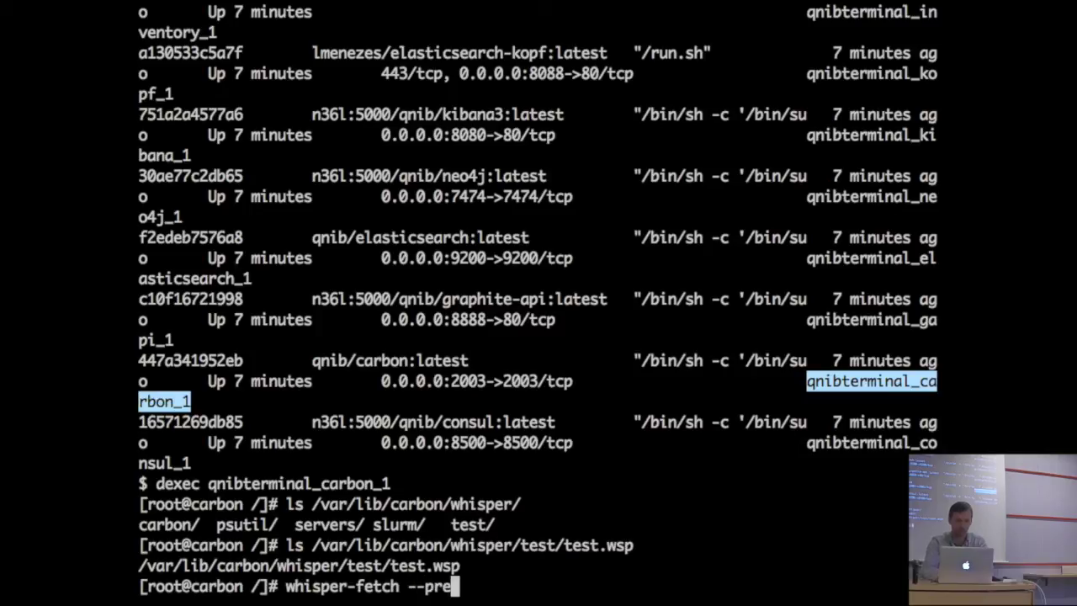
pyautogui.doubleClick(626, 545)
pyautogui.press('super+v')
pyautogui.press('Return')
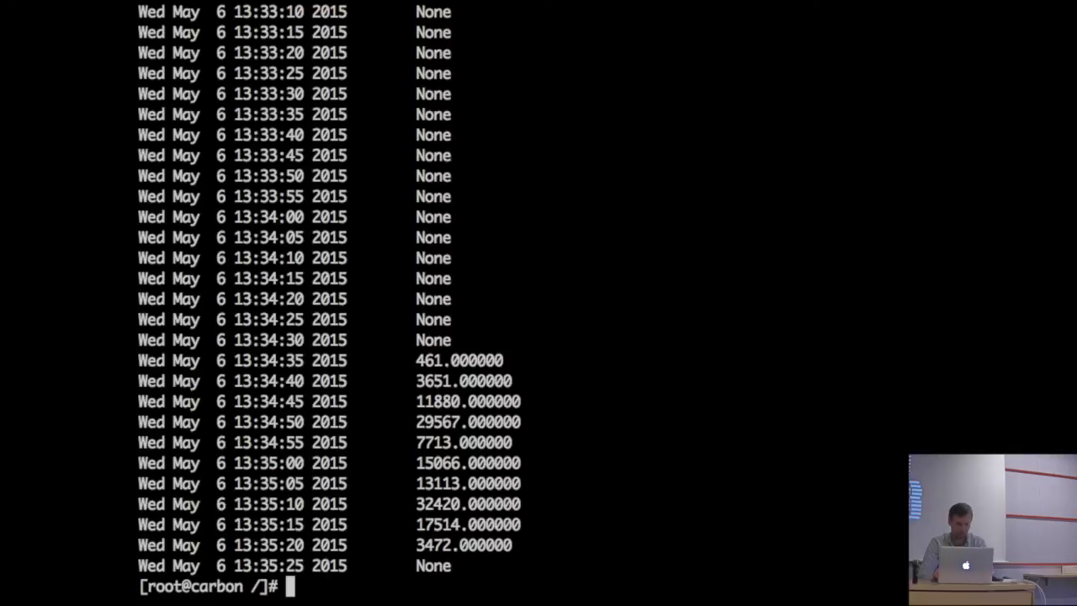
# - Highlight the datapoints carrying real values, starting at 13:34:35
pyautogui.doubleClick(269, 362)
pyautogui.moveTo(424, 361); pyautogui.dragTo(474, 522)
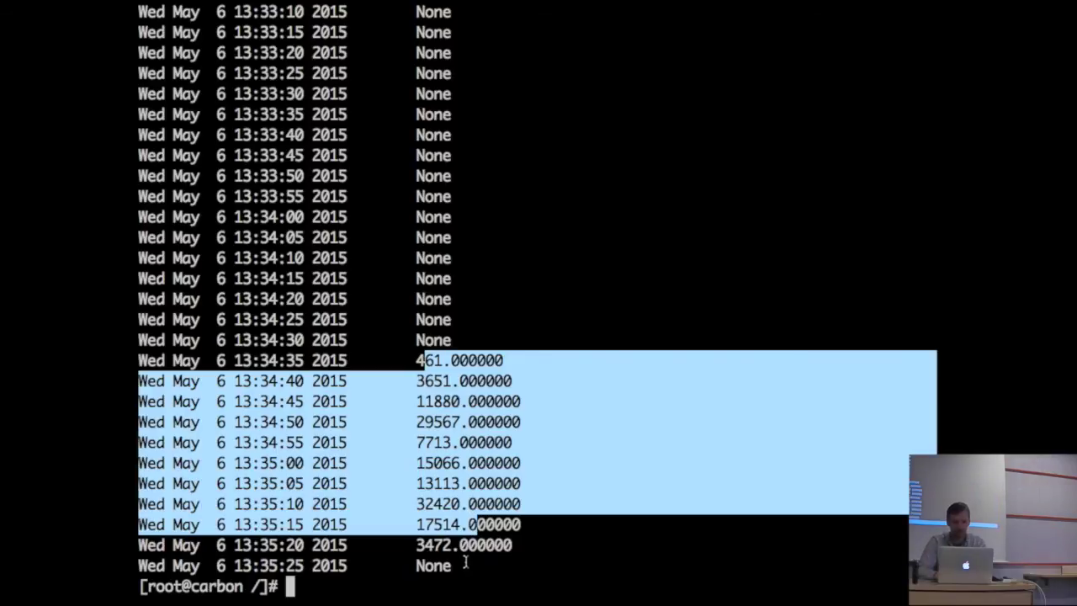
pyautogui.doubleClick(469, 564)
pyautogui.tripleClick(480, 545)
pyautogui.click(477, 547)
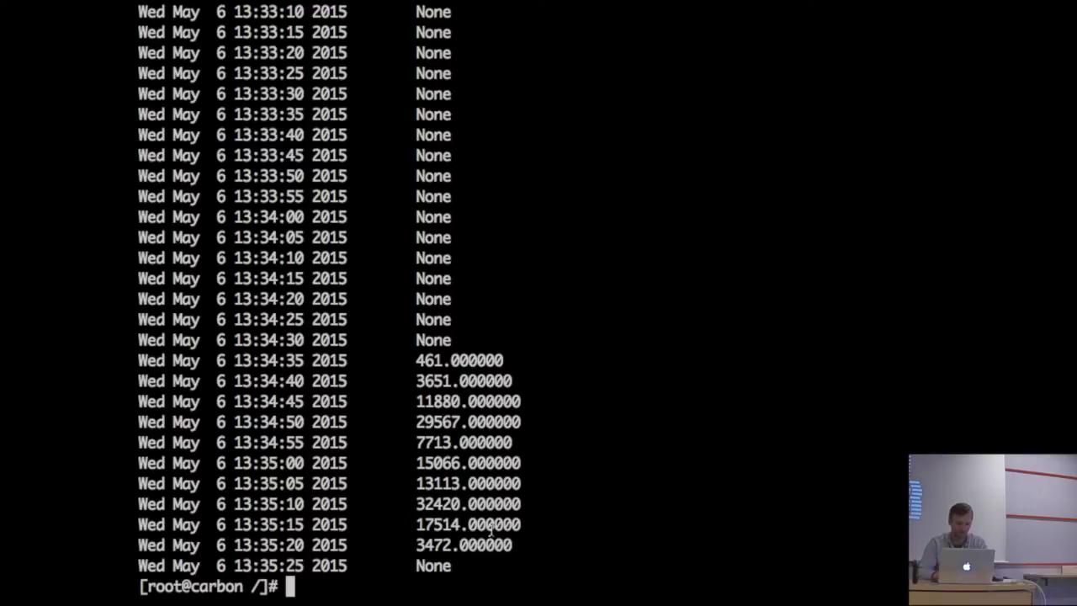
# - Rerun whisper-fetch piped through |grep -v None to list only real datapoints
pyautogui.press('Up')
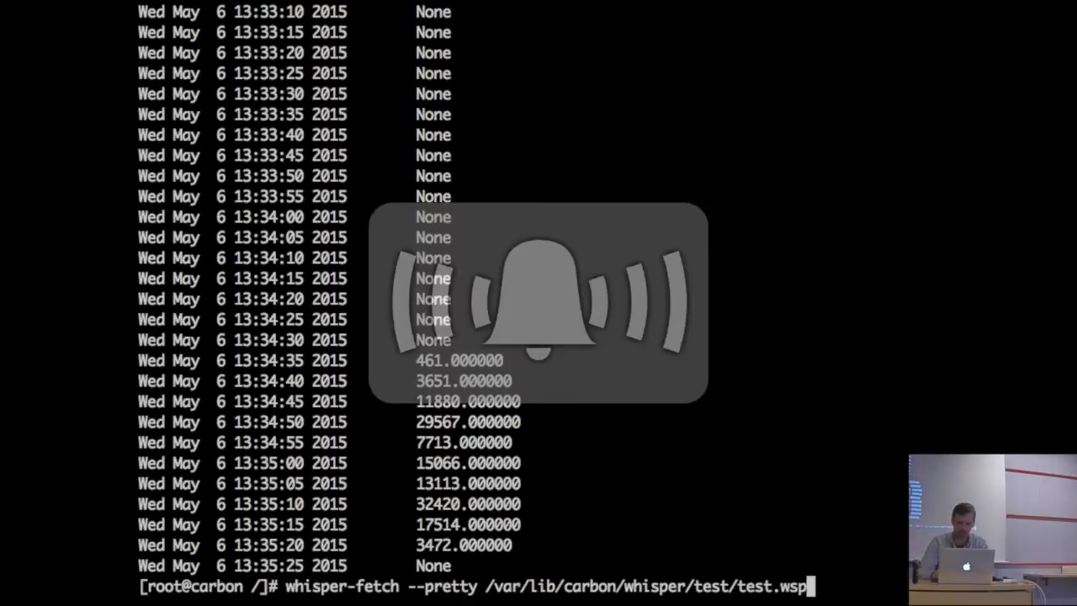
pyautogui.write('|grep ')
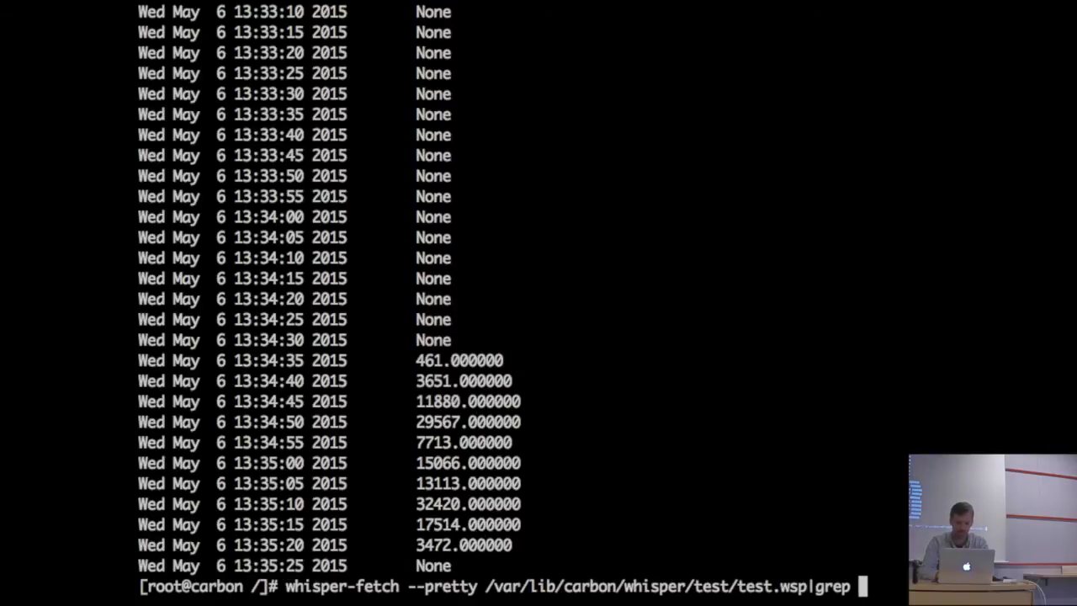
pyautogui.write('-v None')
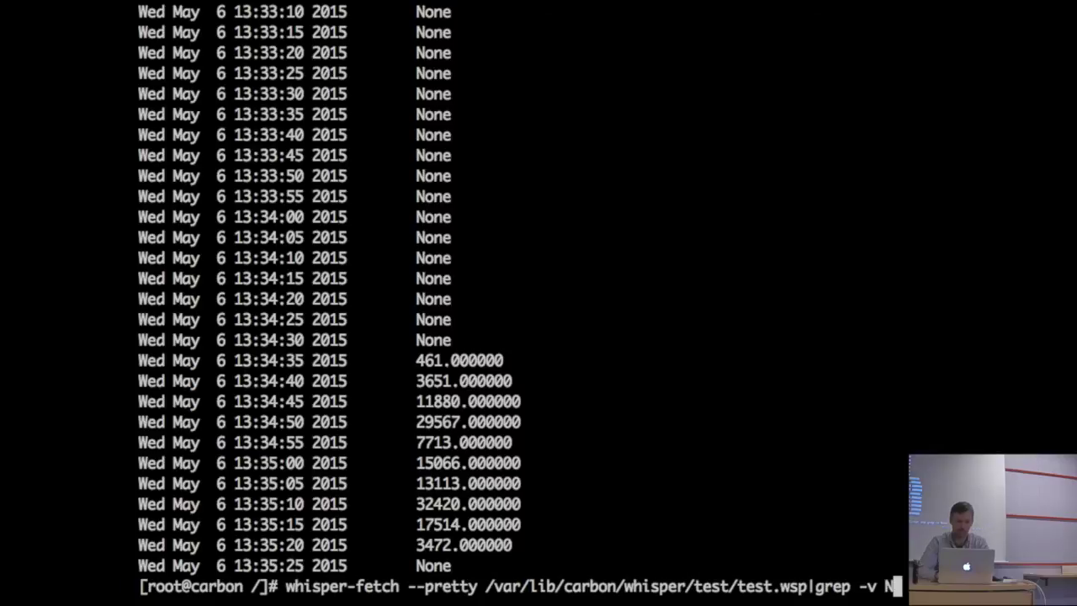
pyautogui.press('Return')
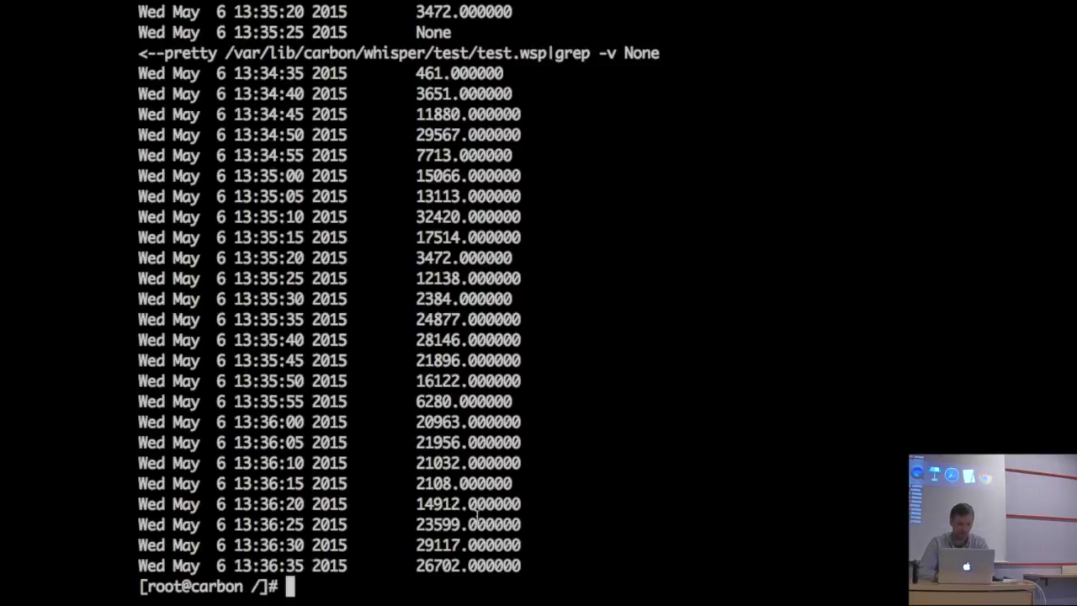
pyautogui.press('super+Tab')
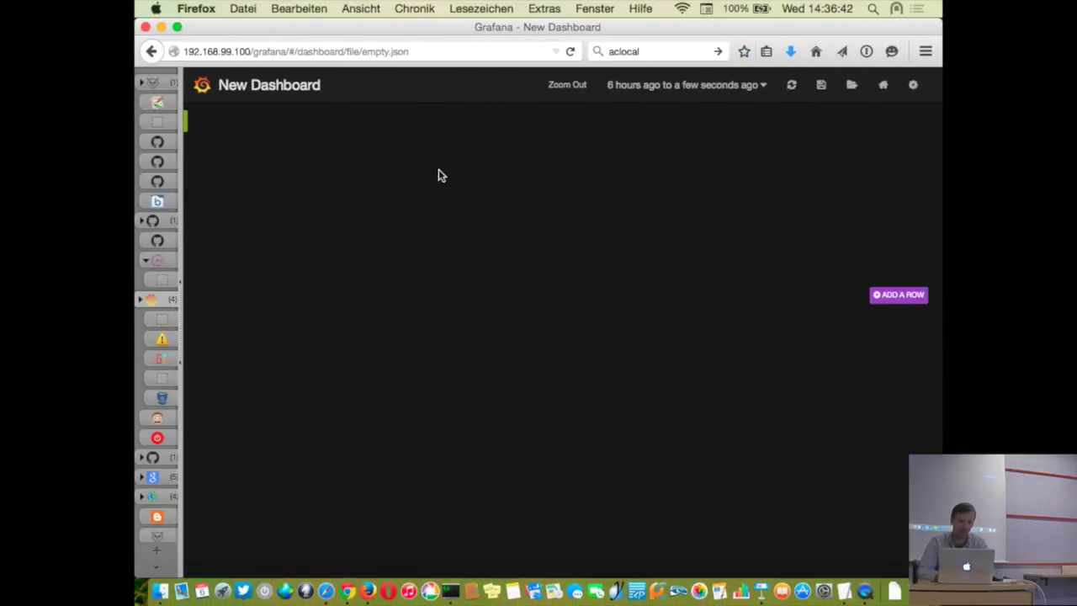
# - Add a graph panel to the row and switch the dashboard theme to light
pyautogui.click(192, 125)
pyautogui.moveTo(228, 144)
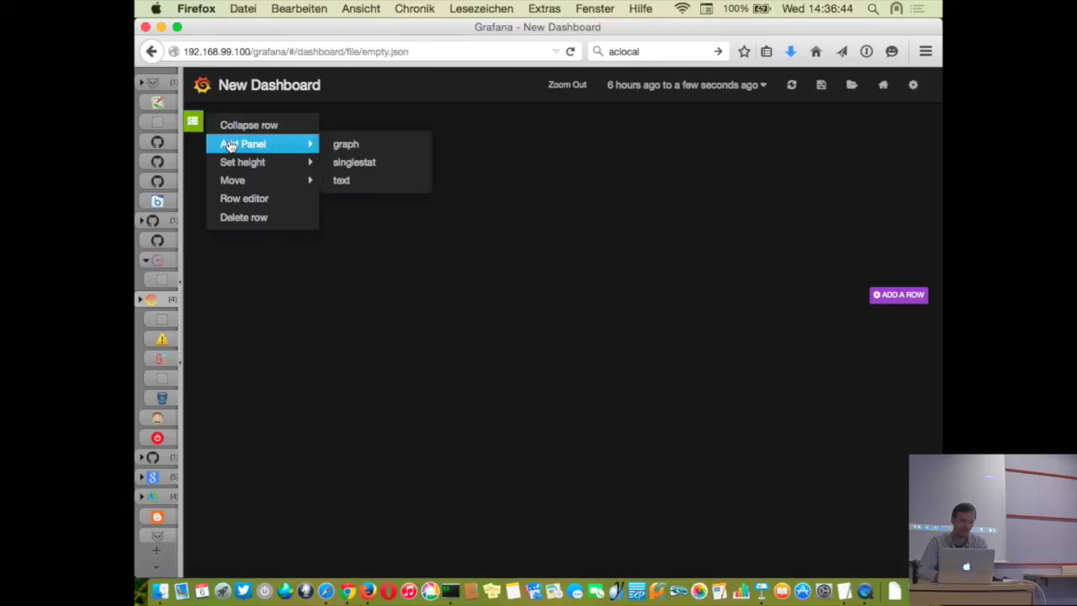
pyautogui.click(395, 146)
pyautogui.click(915, 93)
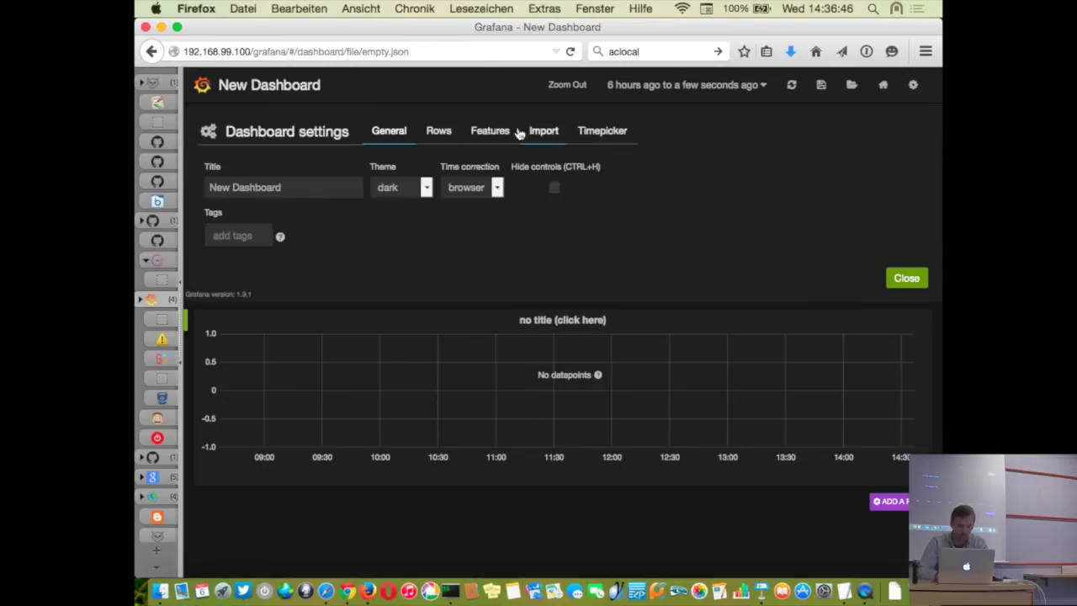
pyautogui.click(419, 187)
pyautogui.click(408, 216)
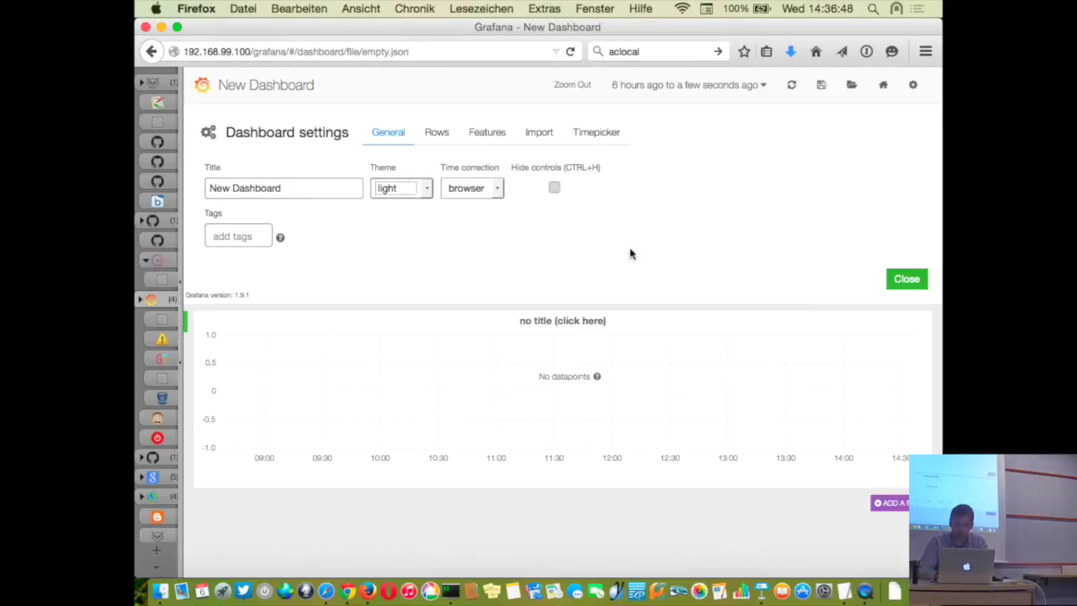
pyautogui.click(902, 280)
# - Graph the Graphite metric test.test in the panel over the last 15 minutes
pyautogui.click(572, 125)
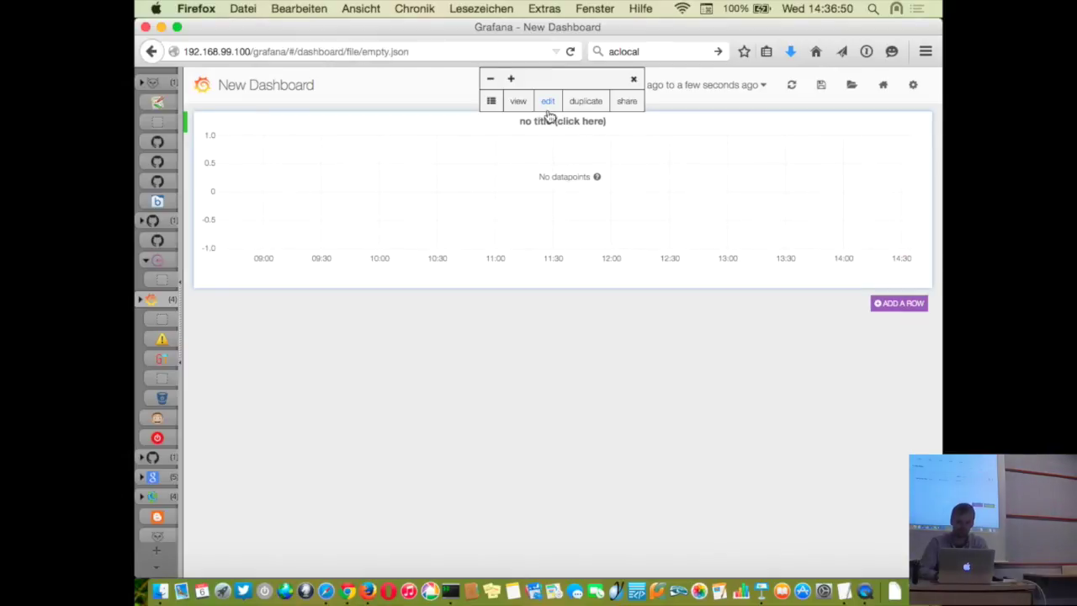
pyautogui.click(548, 110)
pyautogui.click(817, 459)
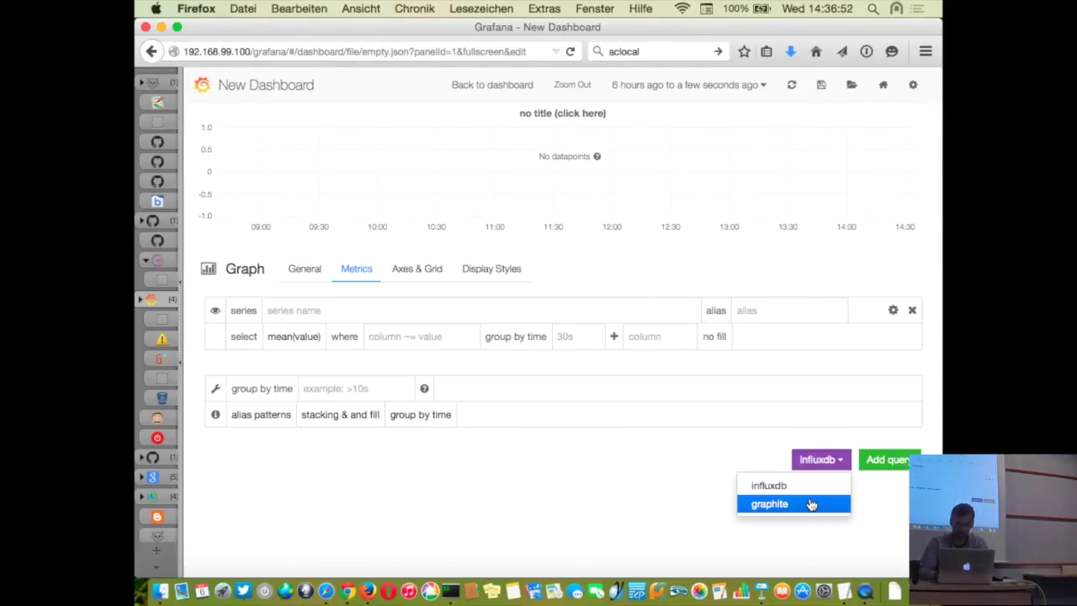
pyautogui.click(811, 502)
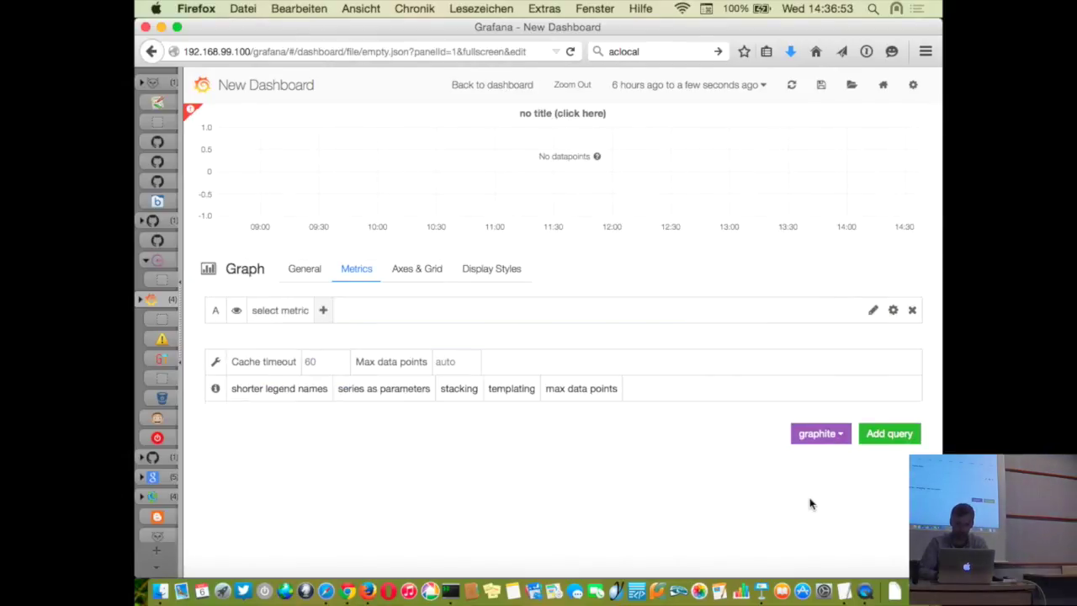
pyautogui.click(286, 310)
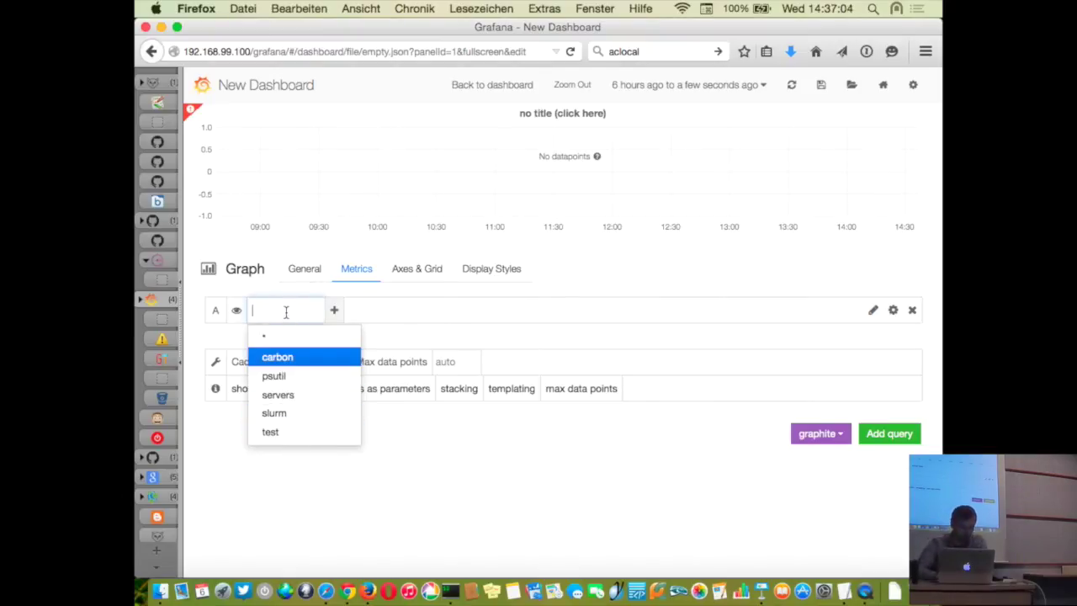
pyautogui.click(282, 432)
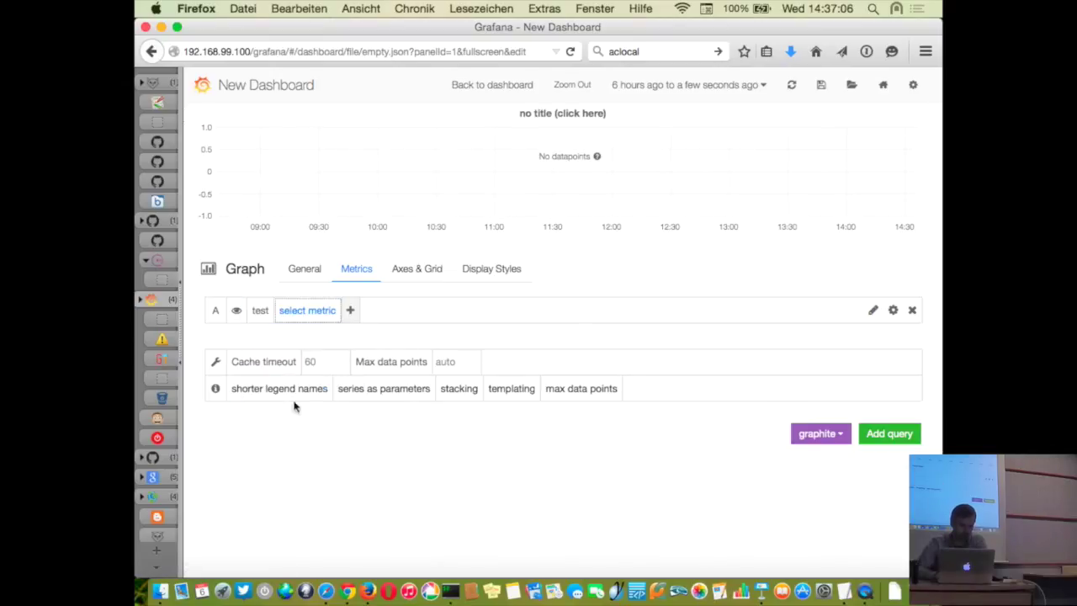
pyautogui.click(311, 311)
pyautogui.click(296, 356)
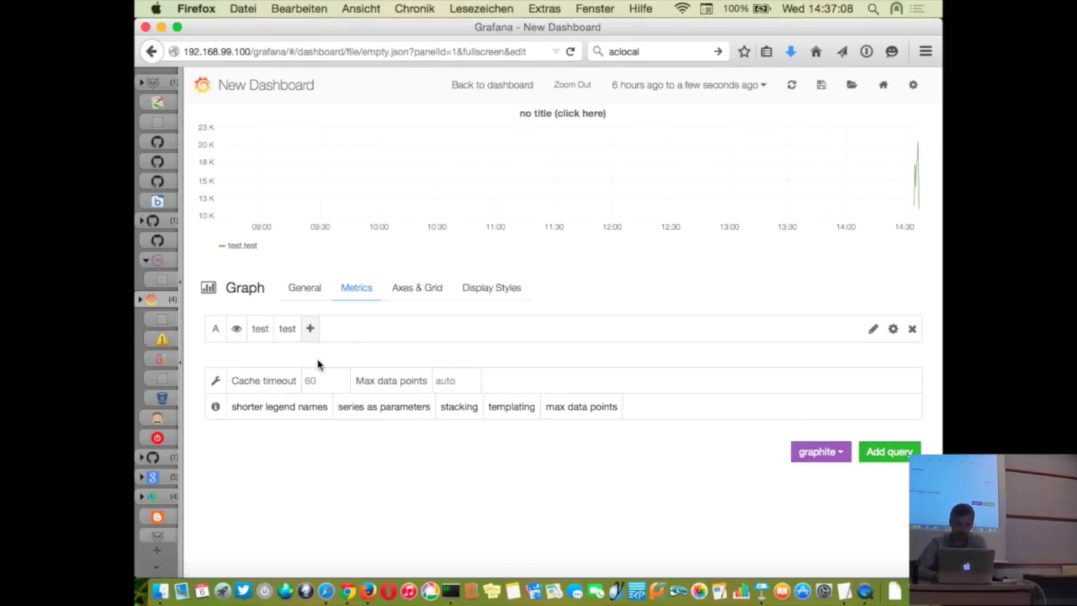
pyautogui.click(688, 85)
pyautogui.click(661, 133)
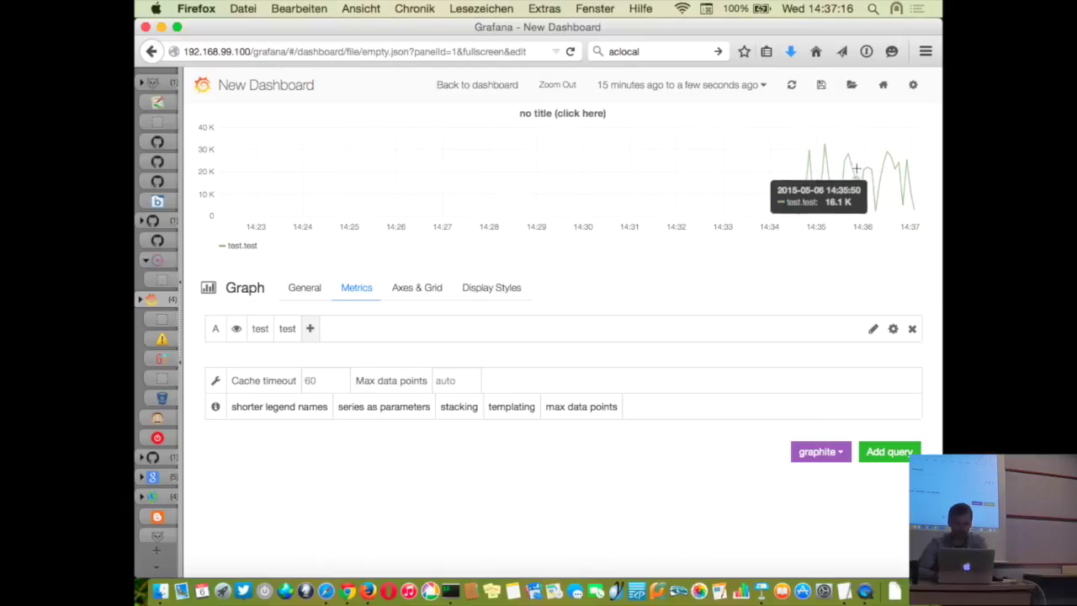
# - On compute0, log a syslog message with logger -t neic2015 Test2015
pyautogui.click(451, 591)
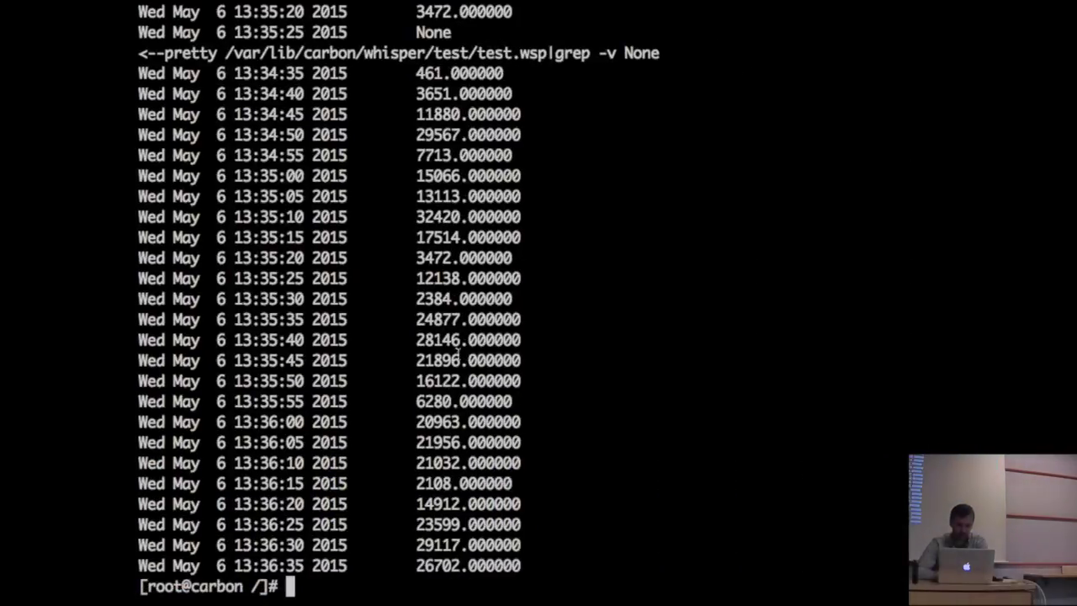
pyautogui.press('super+grave')
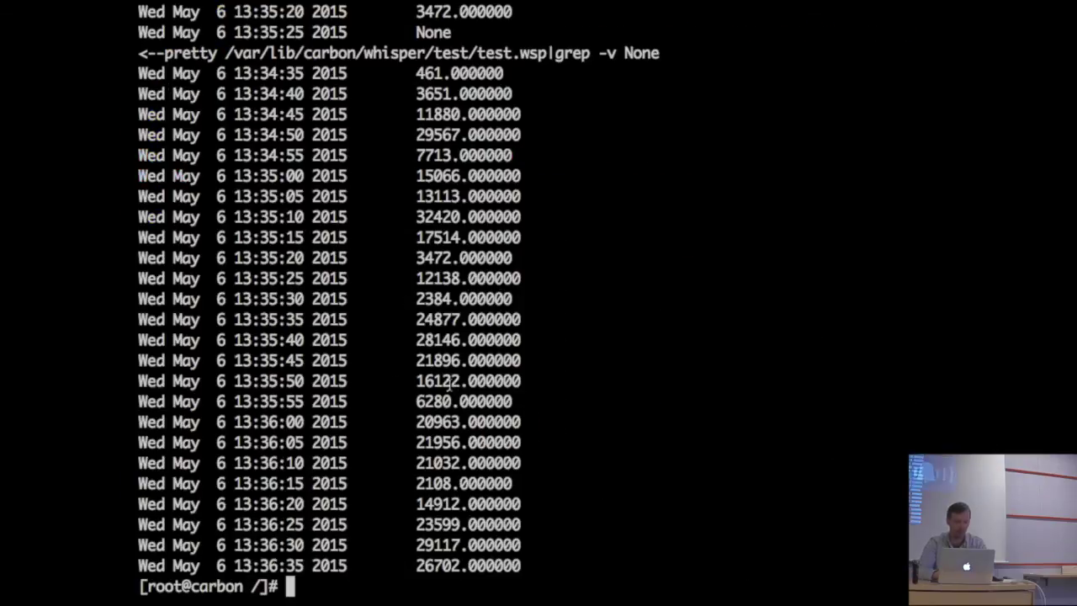
pyautogui.write('sy')
pyautogui.press('Tab')
pyautogui.press('BackSpace')
pyautogui.press('BackSpace')
pyautogui.write('logger -t')
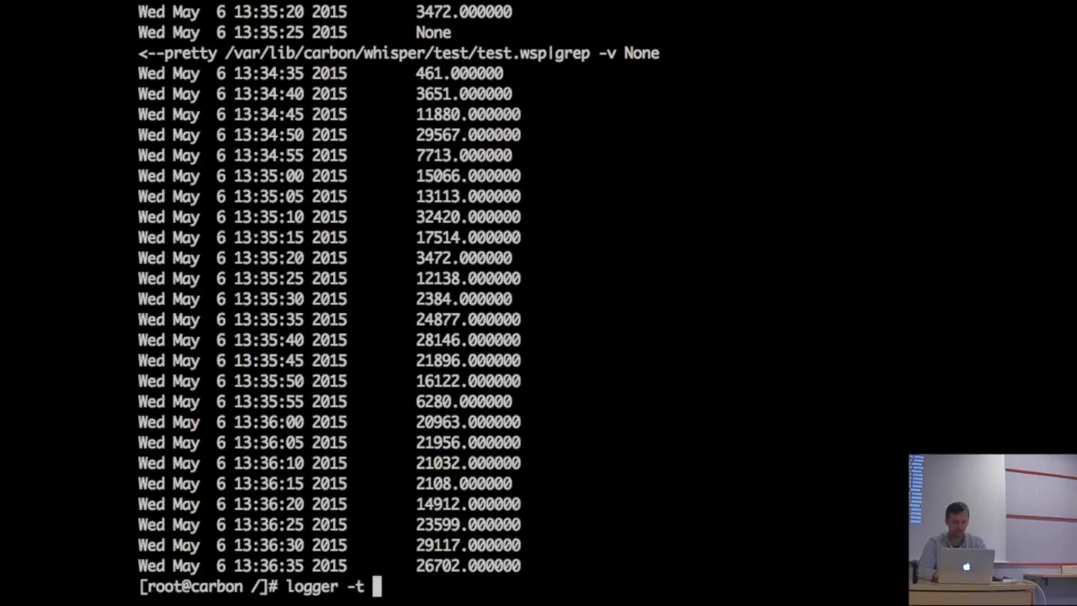
pyautogui.write(' neic2015 Test')
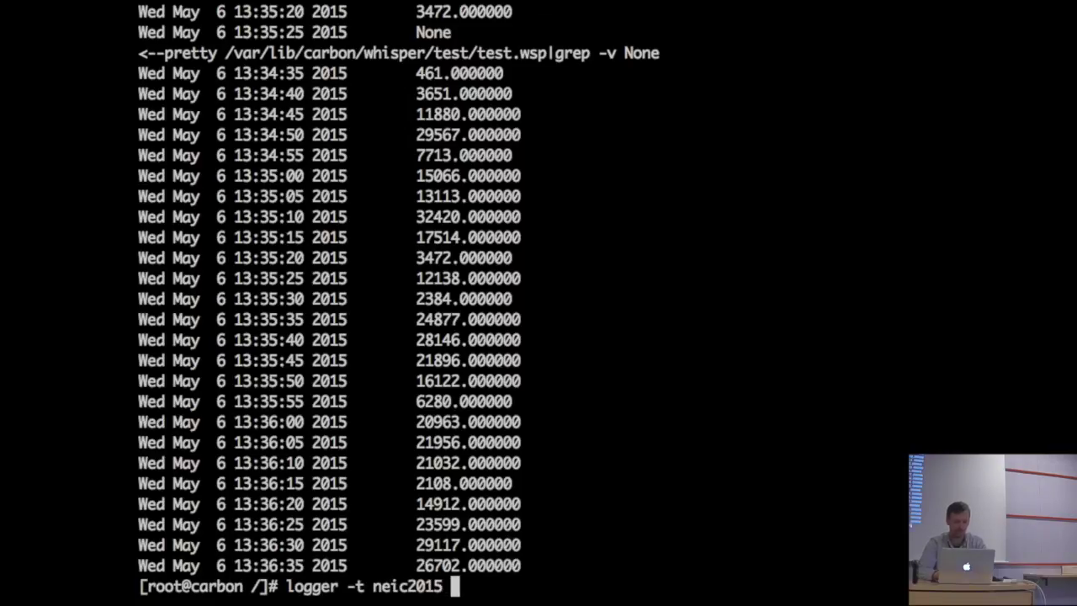
pyautogui.write('2015')
pyautogui.press('Return')
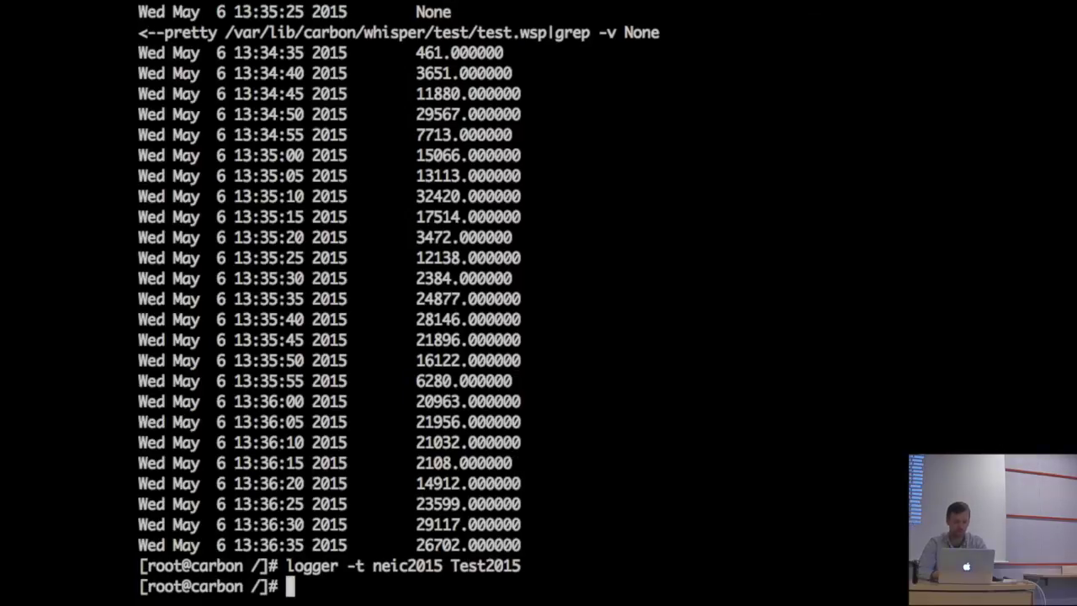
# - Print /etc/syslog-ng/conf.d/logstash.conf to show the syslog forwarding config
pyautogui.write('cat /etc/sys')
pyautogui.press('Tab')
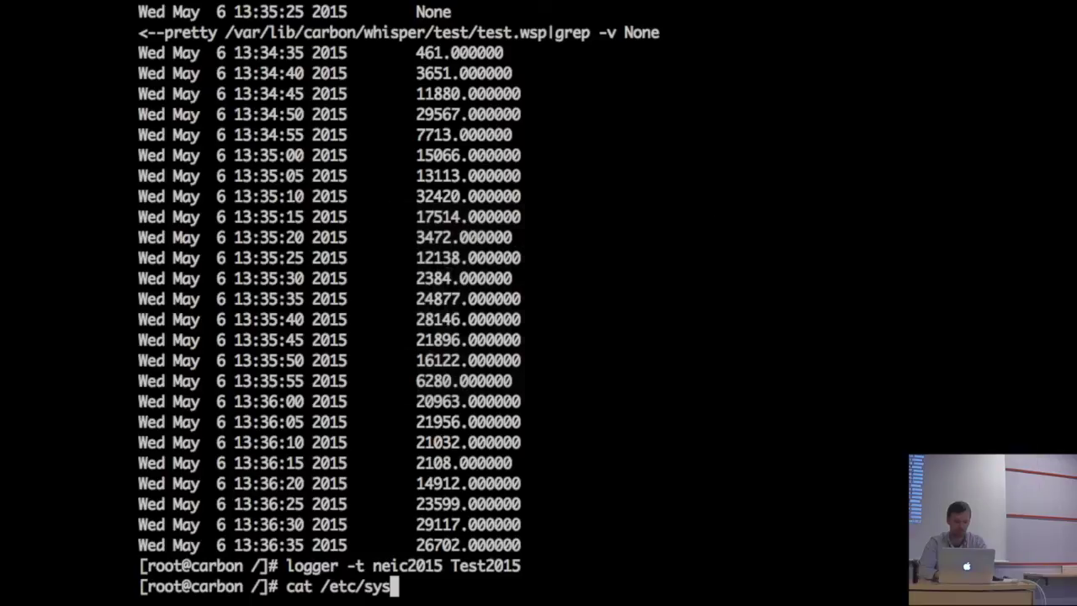
pyautogui.write('l')
pyautogui.press('Tab')
pyautogui.write('c')
pyautogui.press('Tab')
pyautogui.write('onf.d/l')
pyautogui.press('Tab')
pyautogui.press('Return')
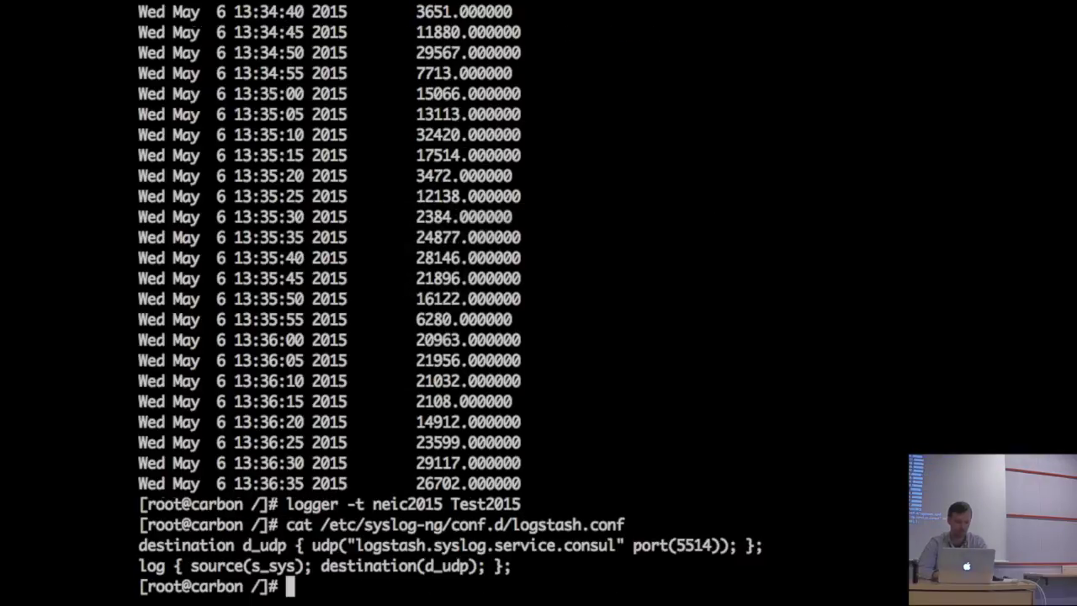
# - Highlight the destination logstash.syslog.service.consul and port 5514 in the config
pyautogui.doubleClick(415, 545)
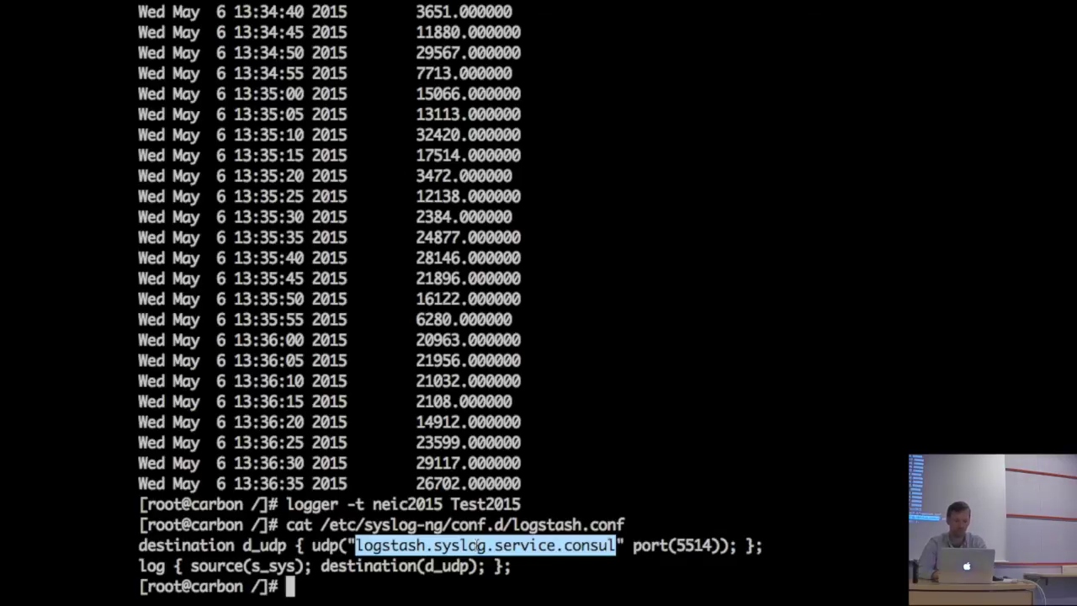
pyautogui.doubleClick(703, 545)
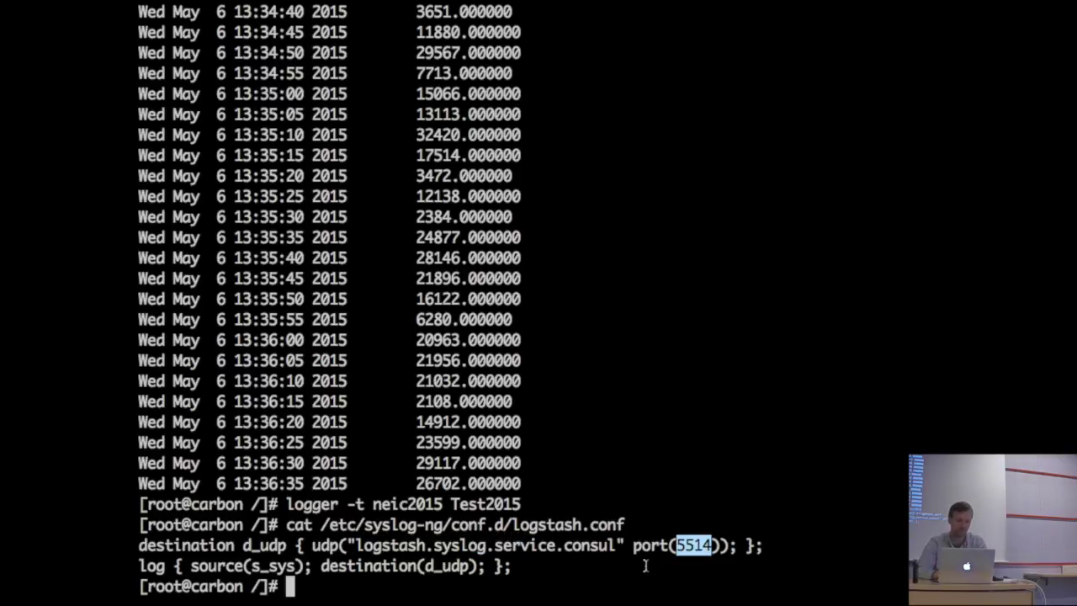
pyautogui.doubleClick(554, 543)
pyautogui.click(694, 545)
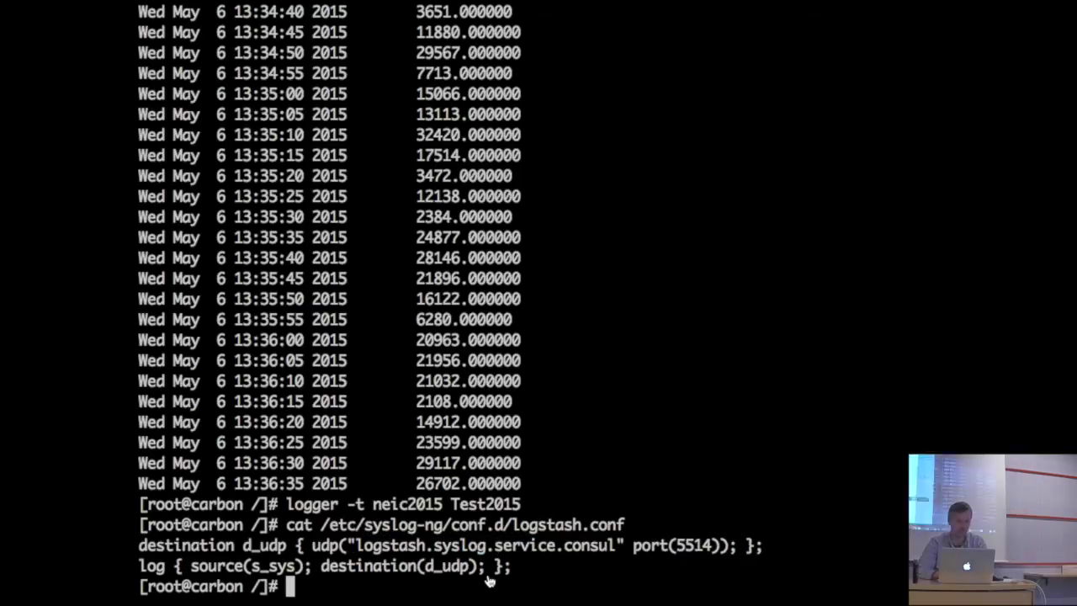
pyautogui.press('super+Tab')
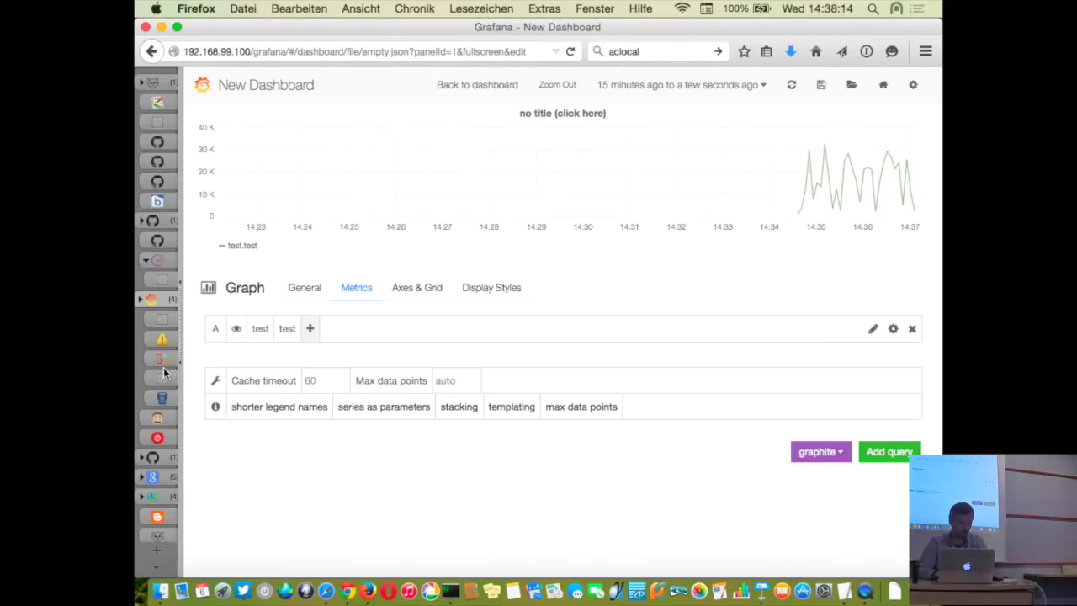
# - Reload the Kibana Logstash Search to show the newest log events
pyautogui.click(163, 323)
pyautogui.click(162, 338)
pyautogui.click(163, 323)
pyautogui.click(741, 86)
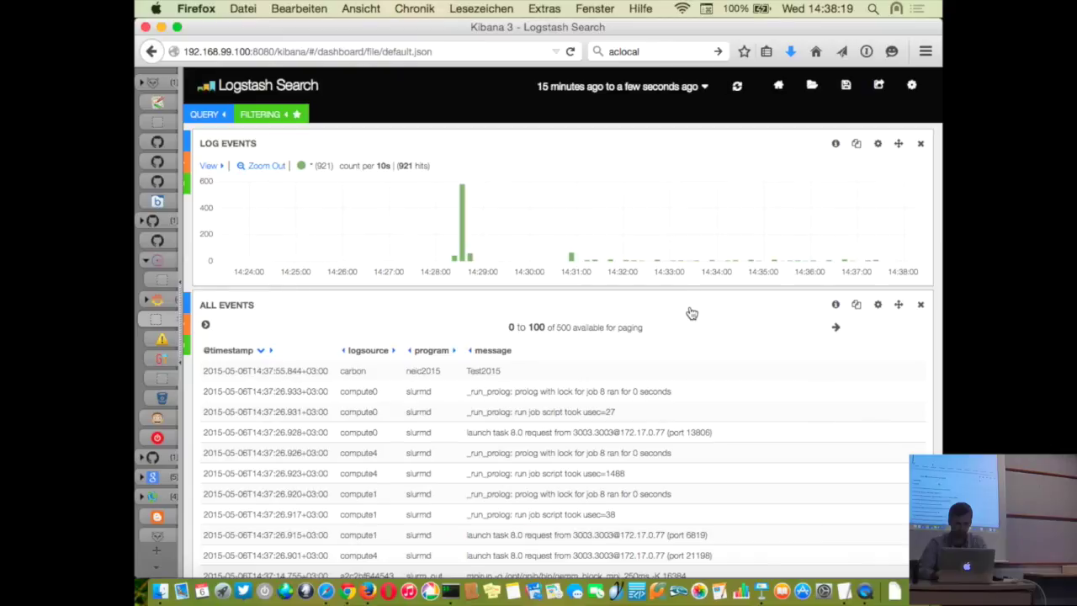
# - Expand the Test2015 event and inspect its inventory_lookup field before collapsing it
pyautogui.click(600, 372)
pyautogui.scroll(-5, 602, 378)
pyautogui.scroll(1, 602, 379)
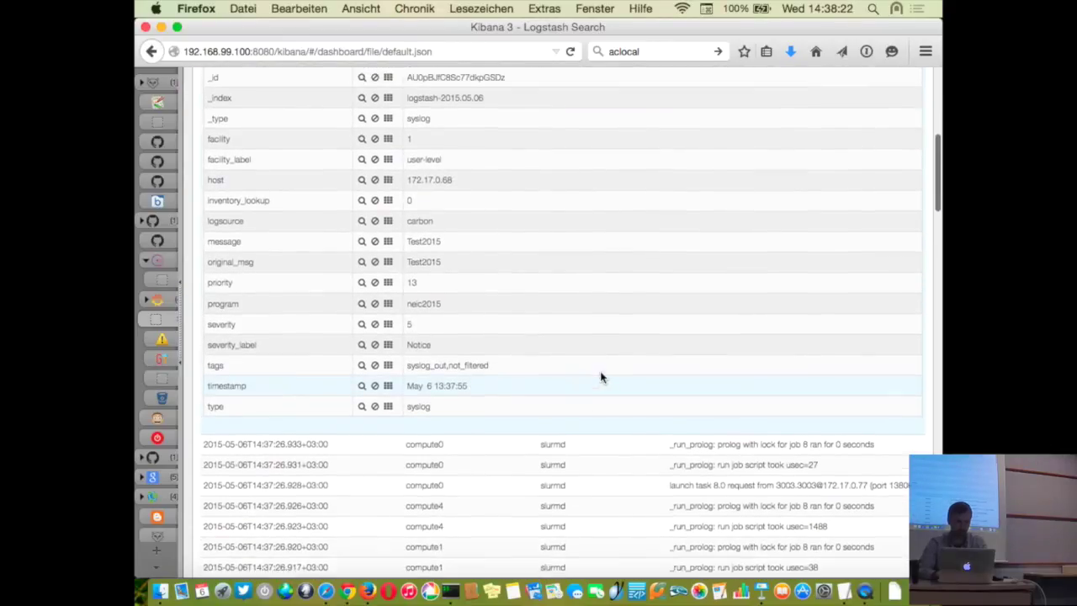
pyautogui.doubleClick(264, 201)
pyautogui.tripleClick(264, 200)
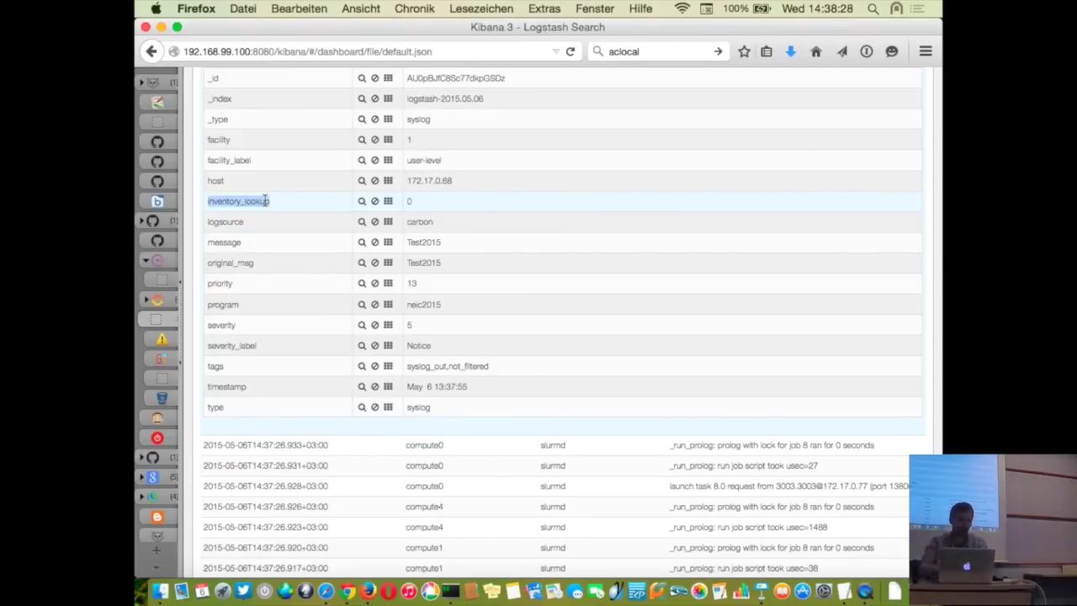
pyautogui.click(305, 206)
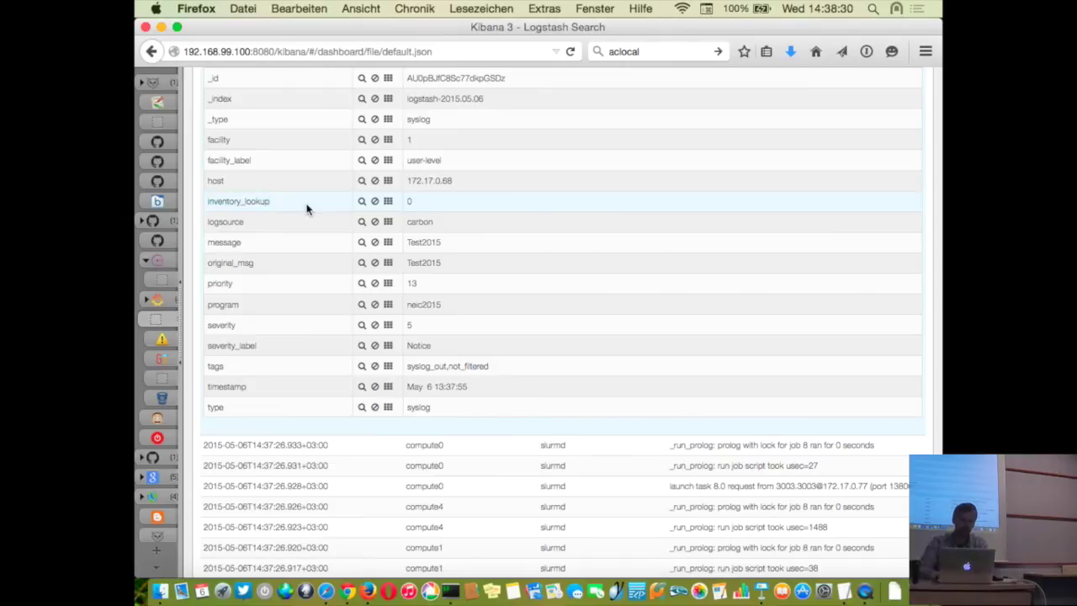
pyautogui.scroll(3, 307, 209)
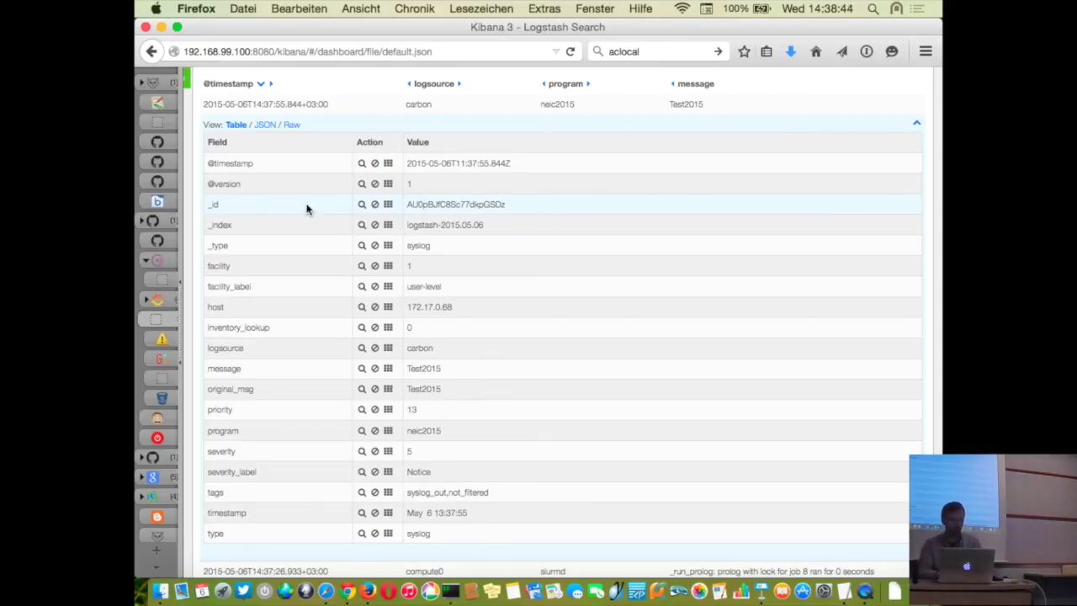
pyautogui.click(380, 104)
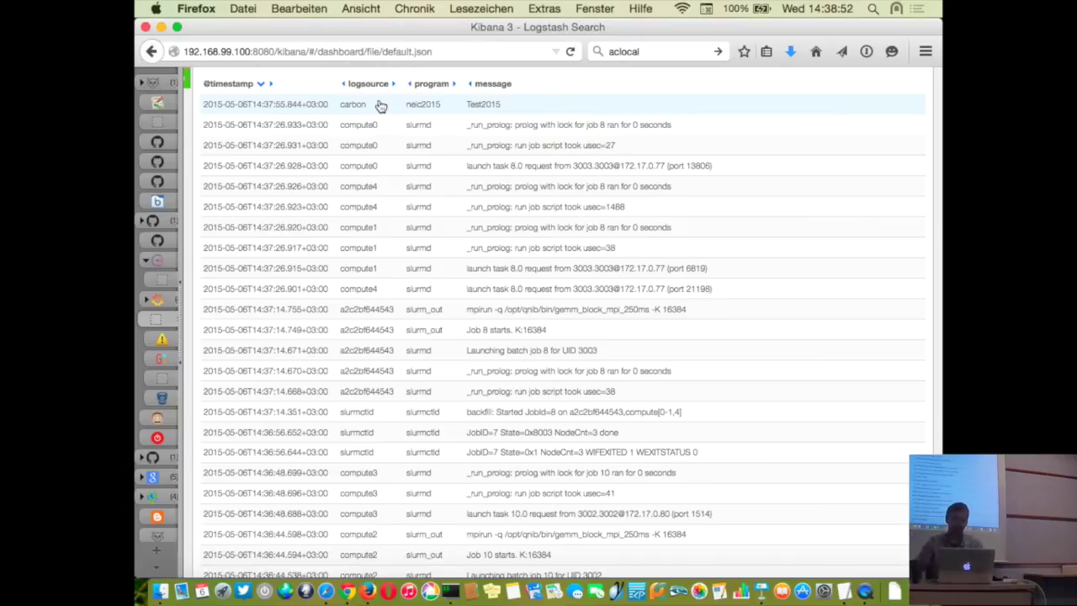
# - Re-expand the Test2015 event, point out inventory_lookup again, then collapse the details
pyautogui.click(380, 105)
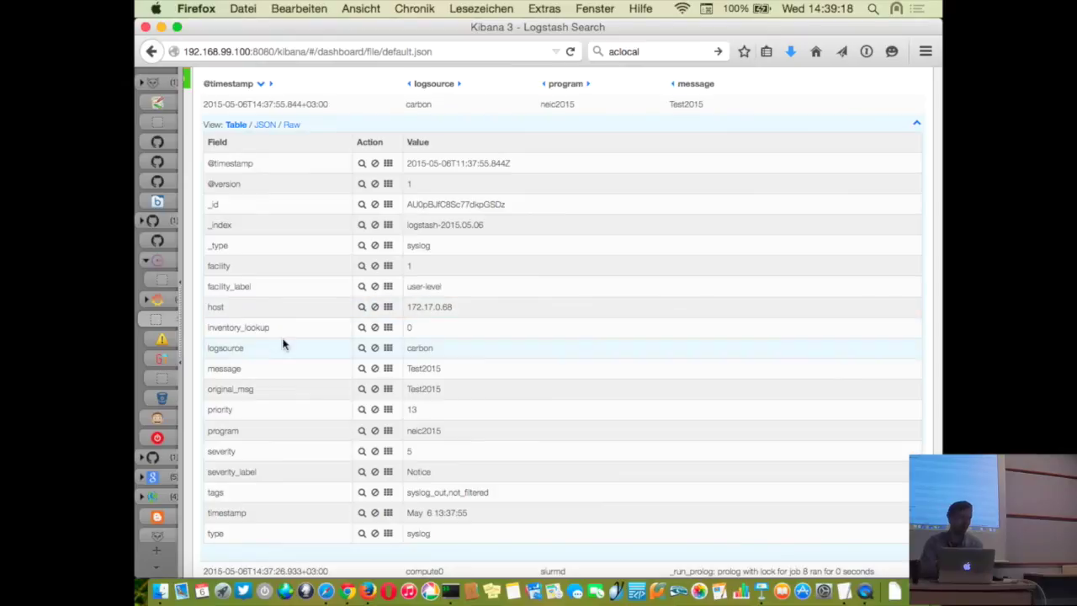
pyautogui.moveTo(269, 328); pyautogui.dragTo(247, 328)
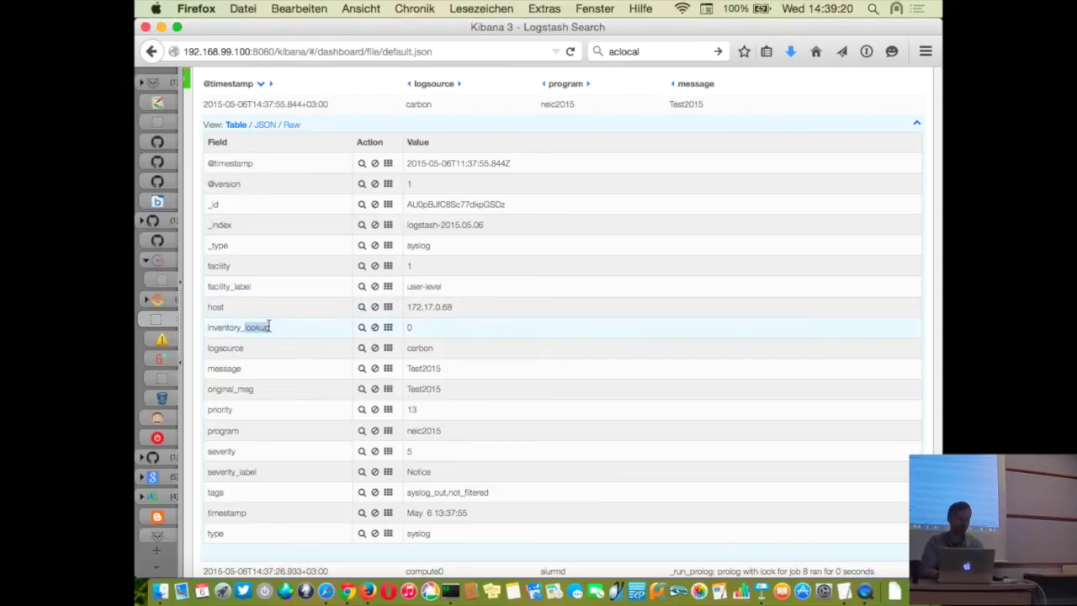
pyautogui.doubleClick(248, 328)
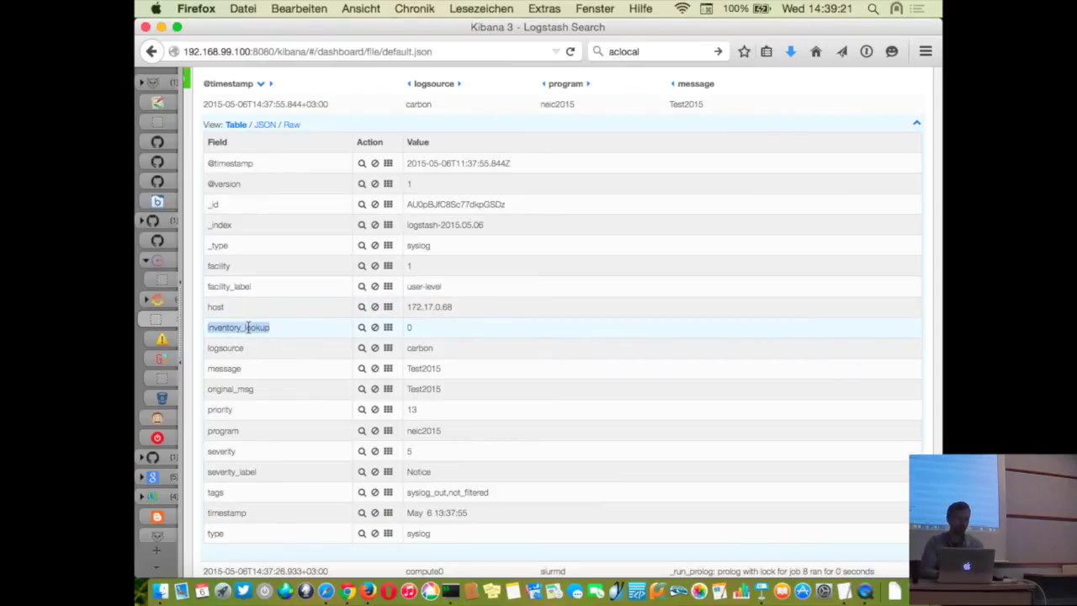
pyautogui.click(421, 334)
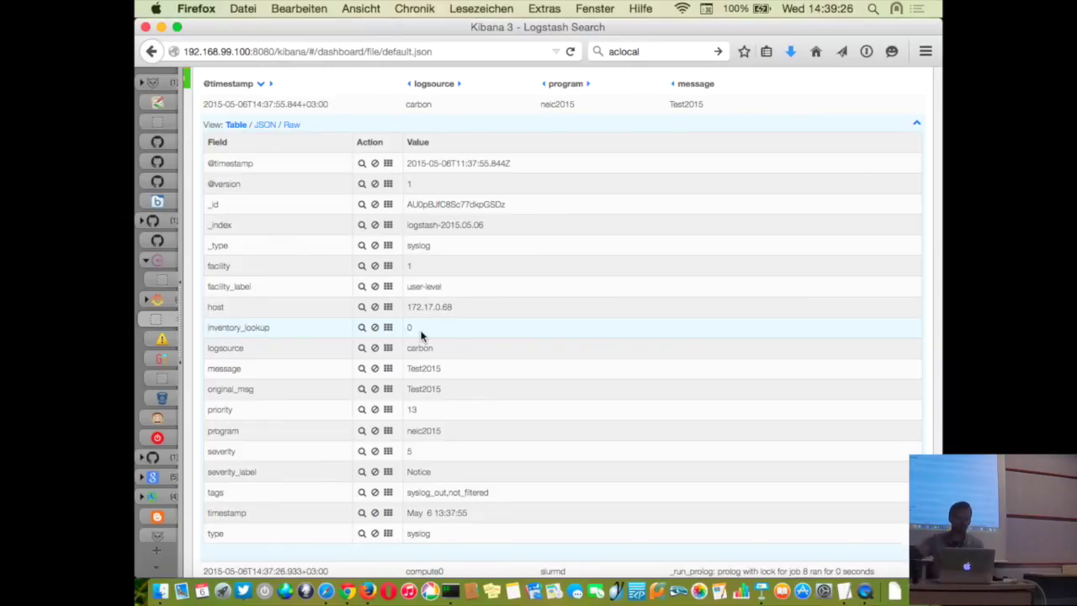
pyautogui.click(512, 106)
pyautogui.scroll(2, 545, 303)
pyautogui.scroll(3, 545, 303)
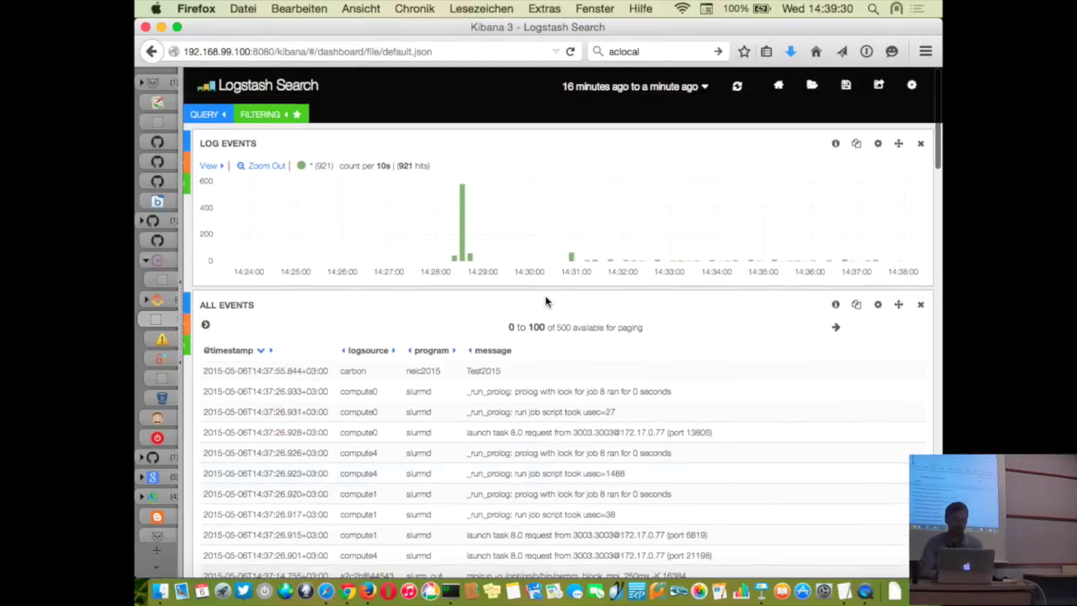
pyautogui.click(174, 305)
# - Reload the Process dashboard and the Slurm Dashboard graphs with current data
pyautogui.click(170, 322)
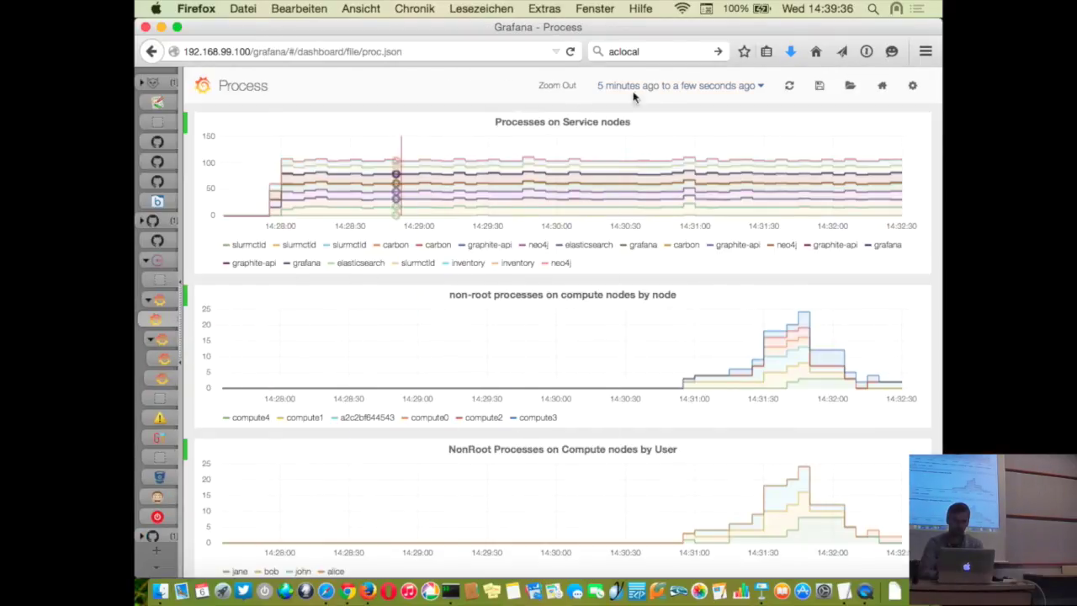
pyautogui.click(799, 88)
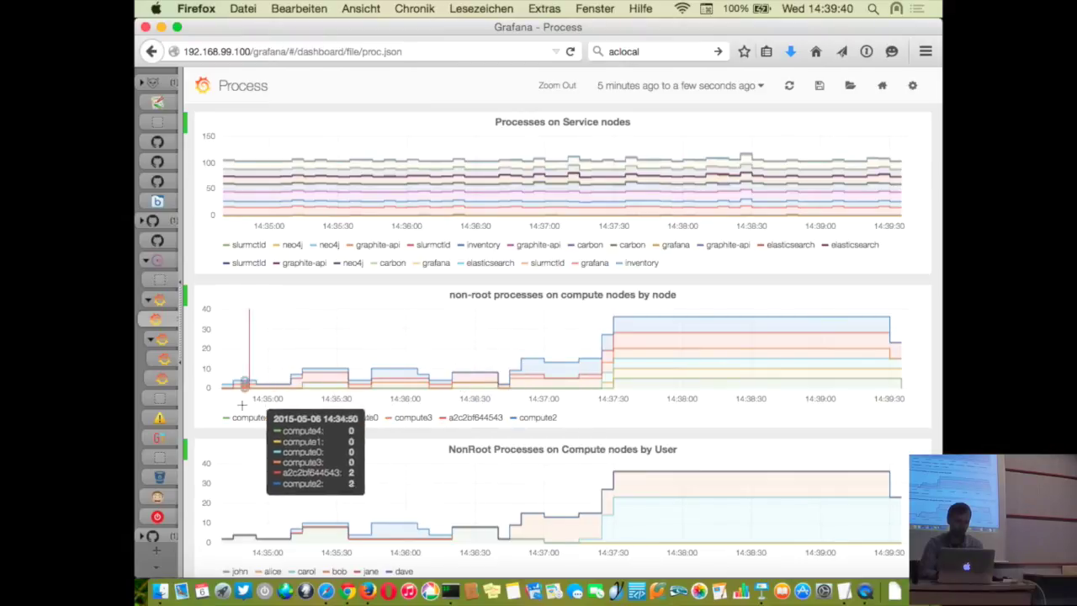
pyautogui.click(165, 342)
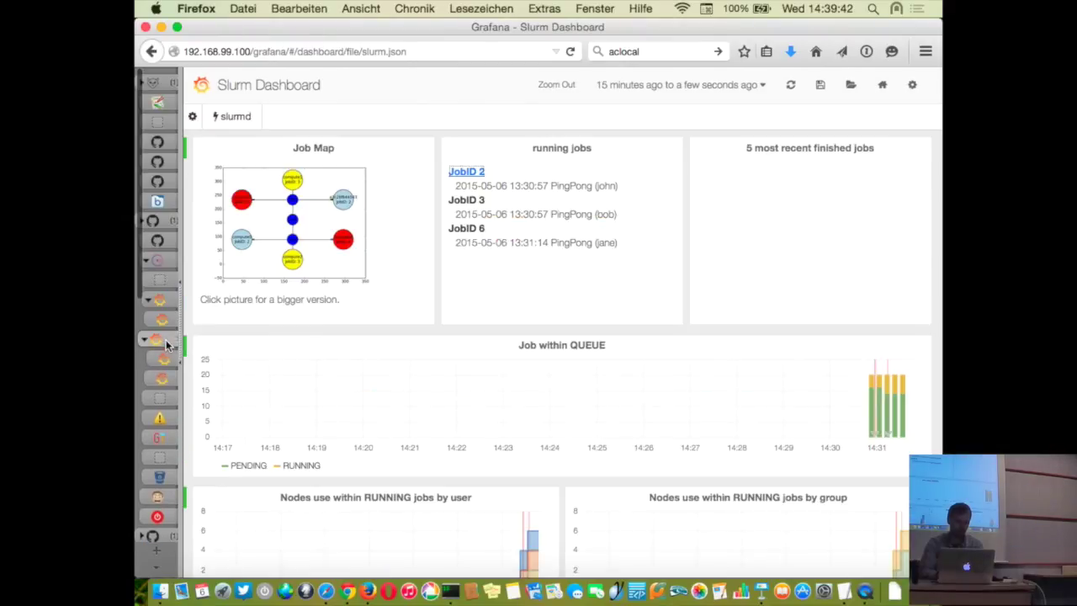
pyautogui.click(790, 86)
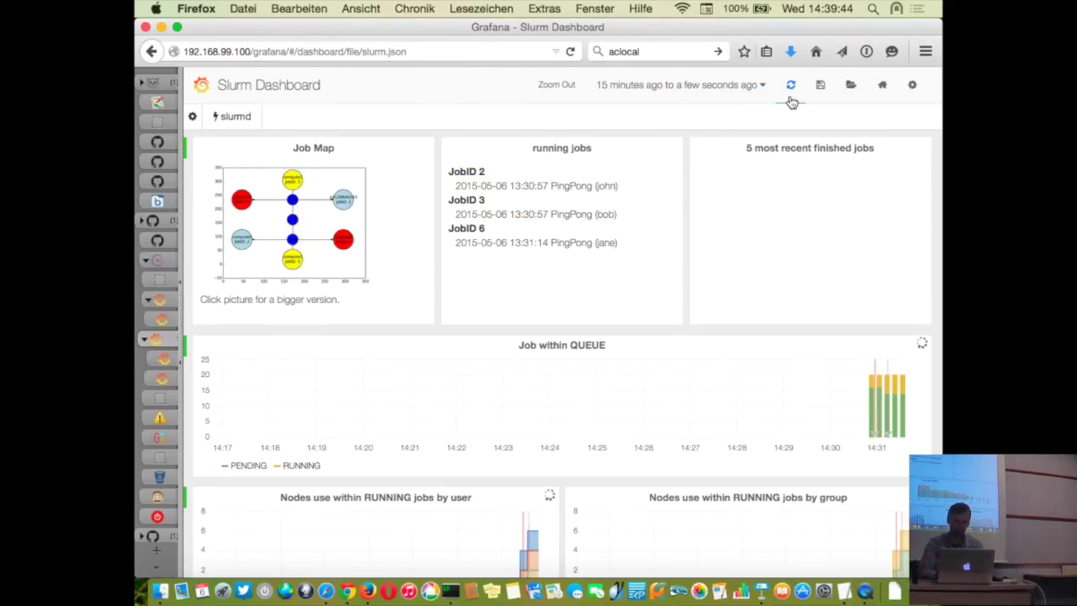
pyautogui.scroll(-2, 767, 165)
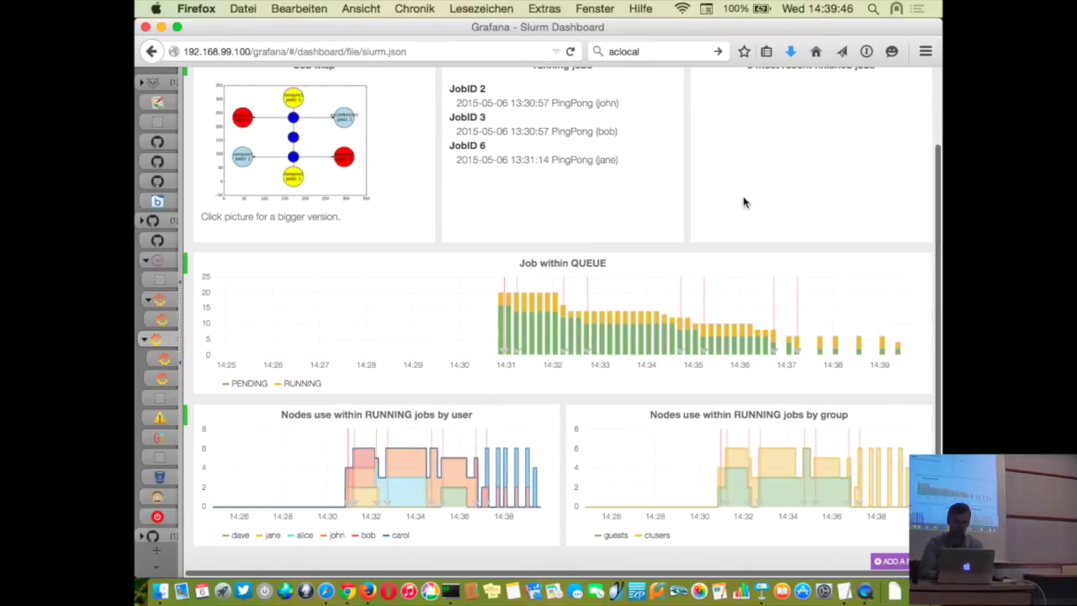
pyautogui.scroll(2, 737, 211)
pyautogui.scroll(1, 774, 173)
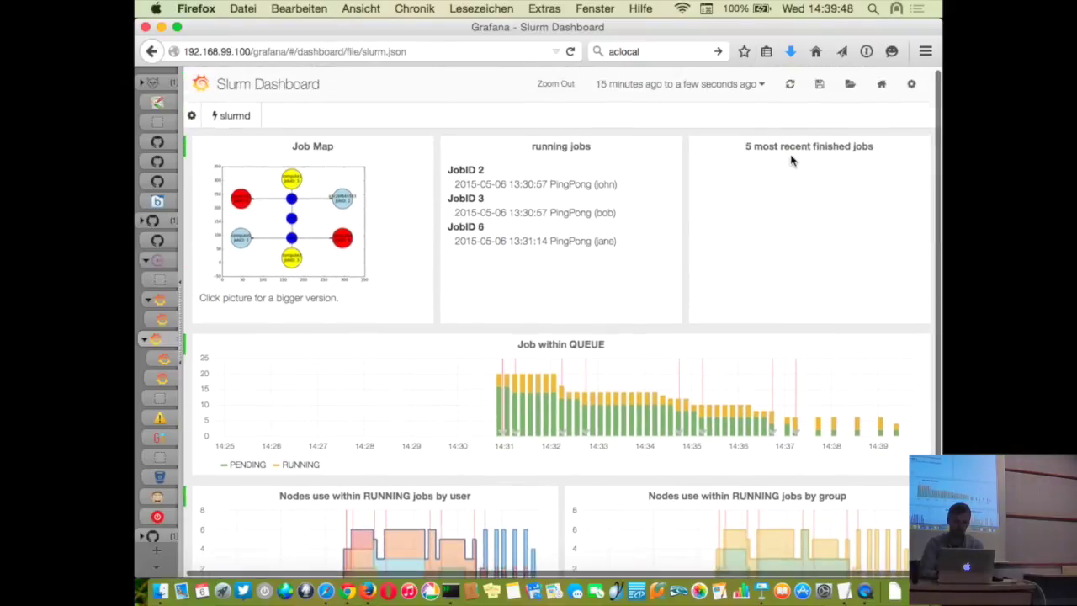
pyautogui.click(800, 87)
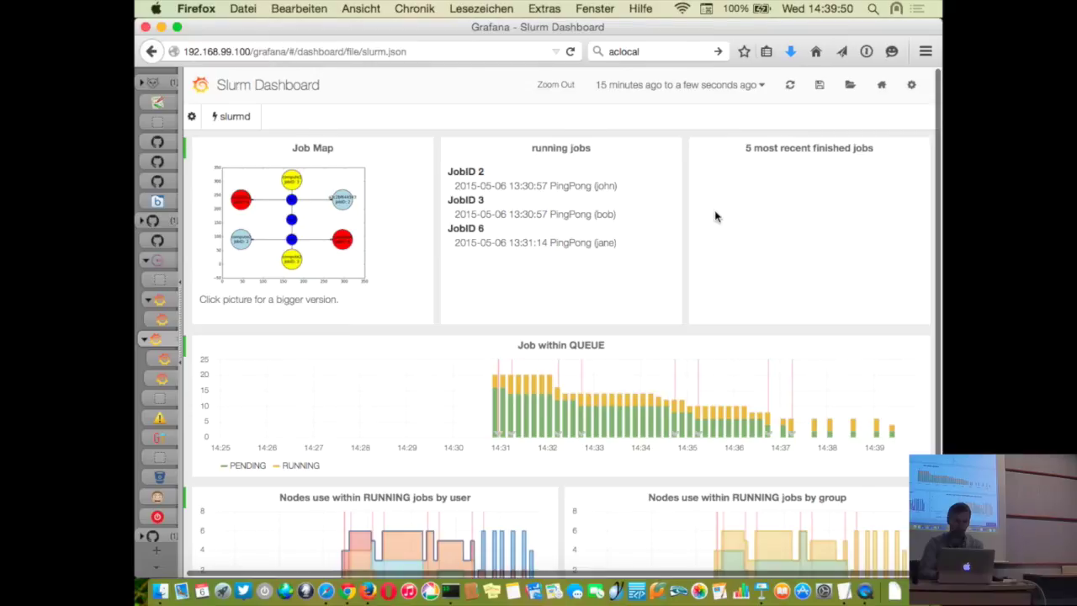
# - Review and reload the Slurm Dashboard once more, then return to the Slurm JOBID 2 dashboard
pyautogui.scroll(-2, 646, 204)
pyautogui.scroll(2, 565, 194)
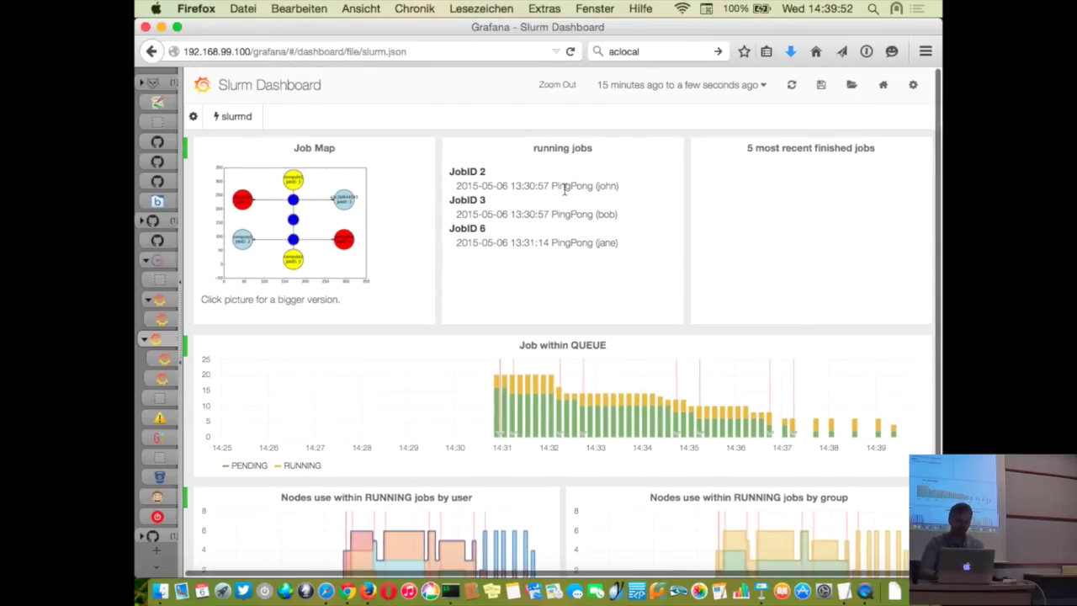
pyautogui.moveTo(771, 430)
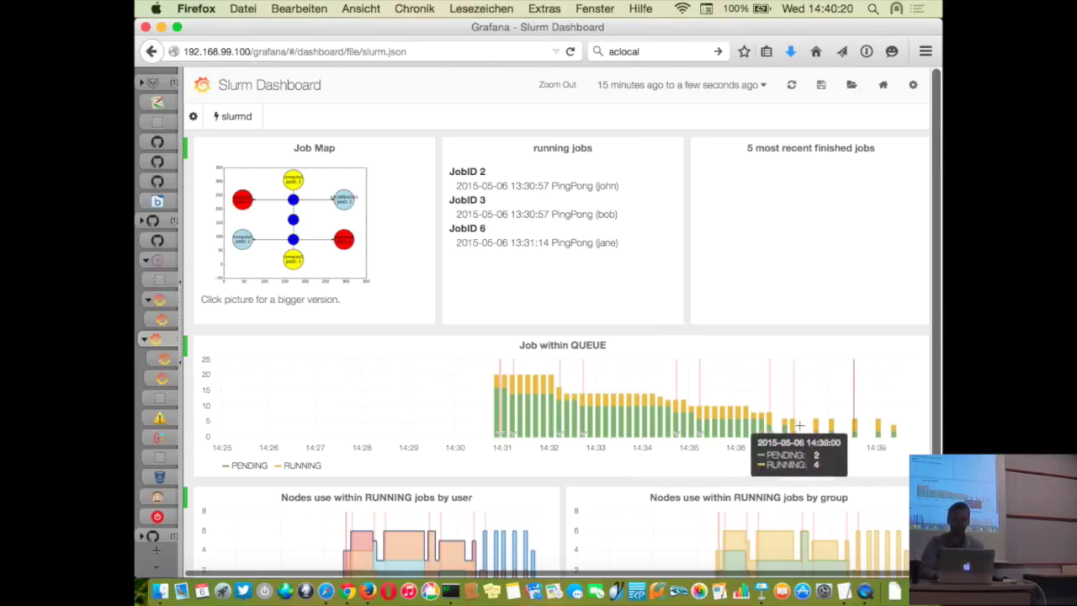
pyautogui.scroll(-2, 700, 450)
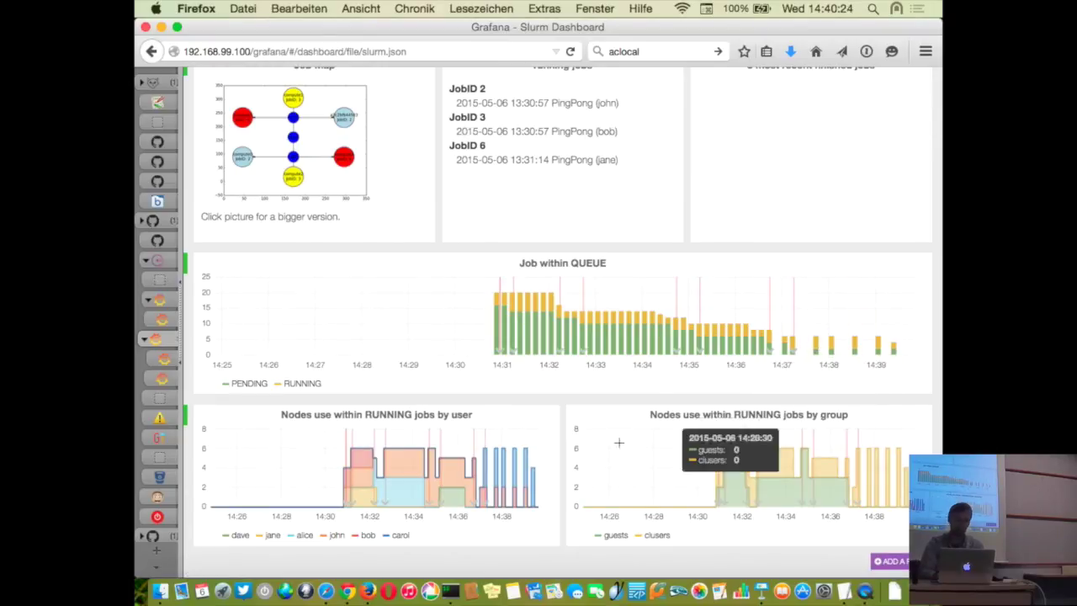
pyautogui.scroll(2, 676, 395)
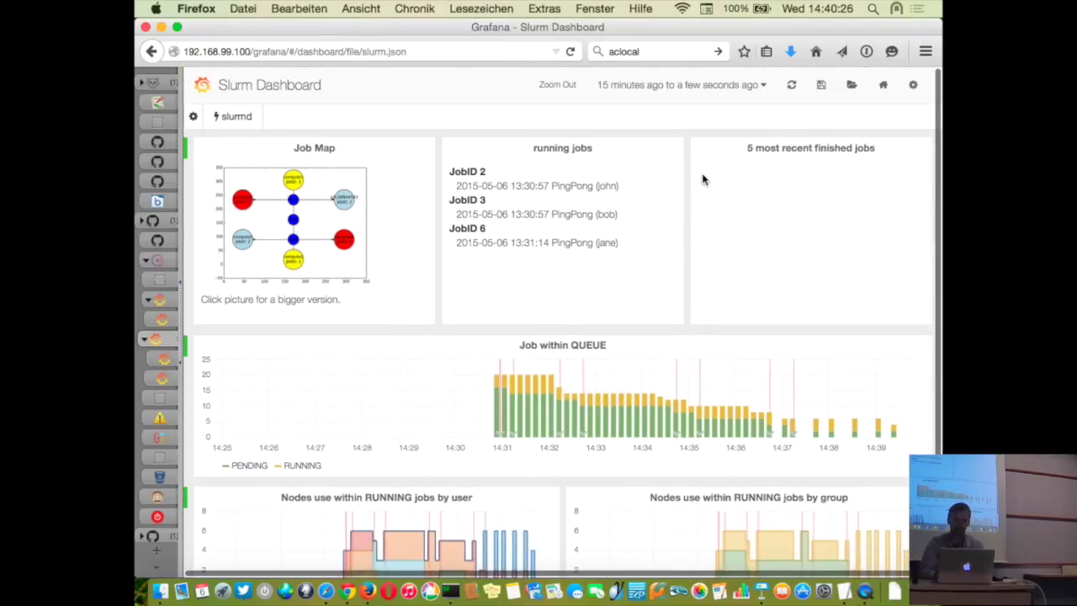
pyautogui.click(791, 84)
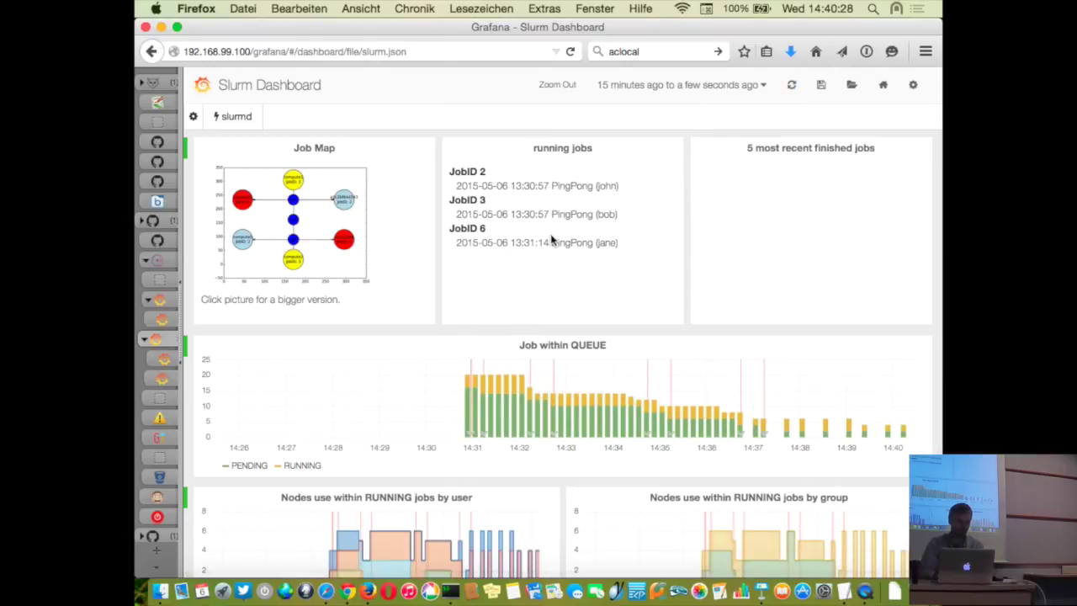
pyautogui.click(162, 365)
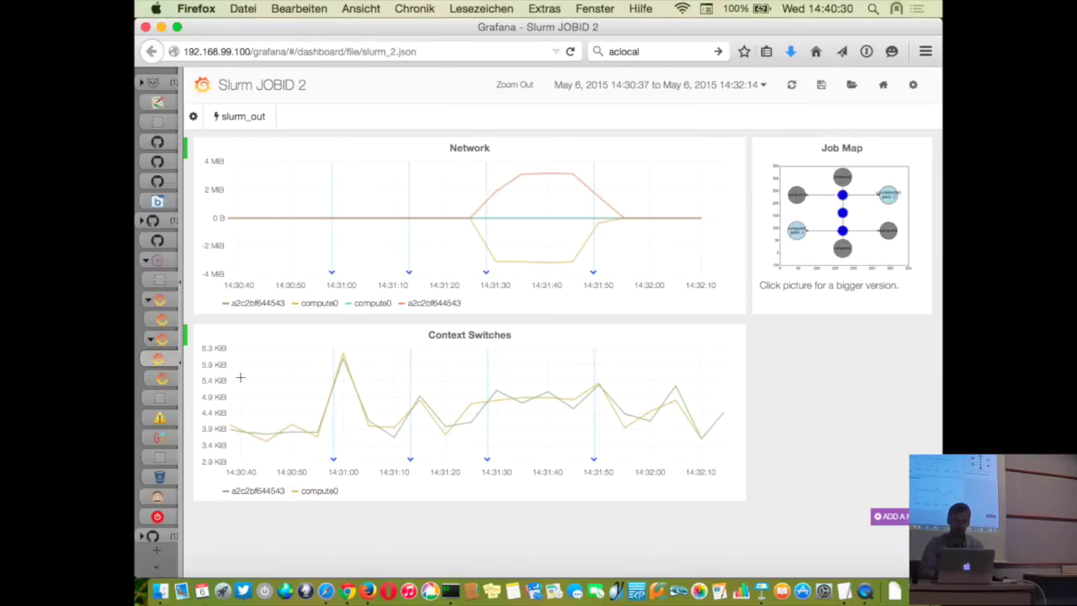
# - Refresh the job graphs and try the Last 5 minutes and Last 6 hours time ranges
pyautogui.click(790, 97)
pyautogui.click(752, 86)
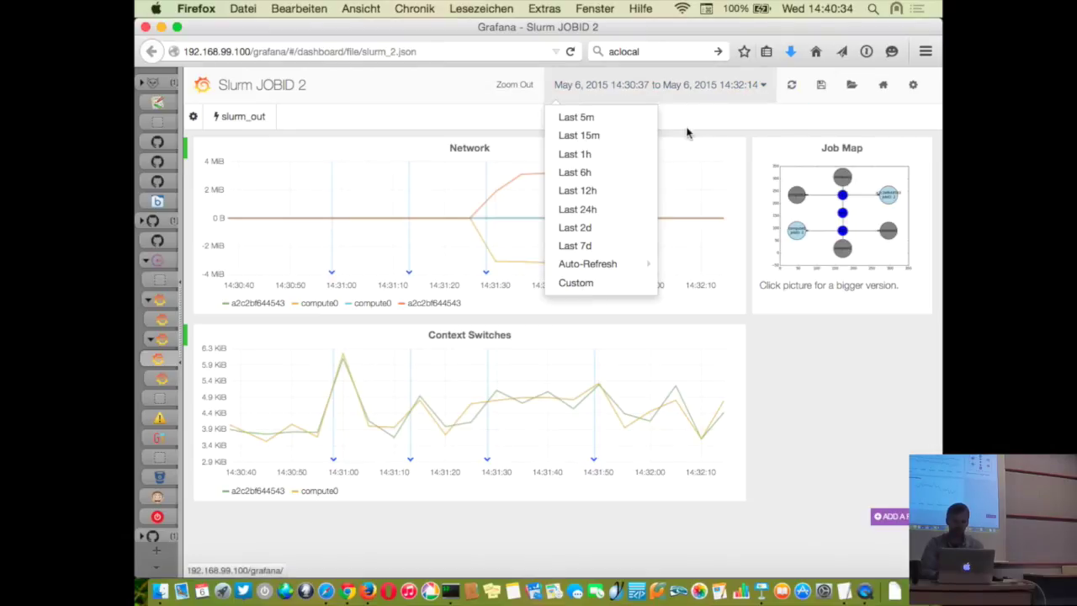
pyautogui.click(612, 126)
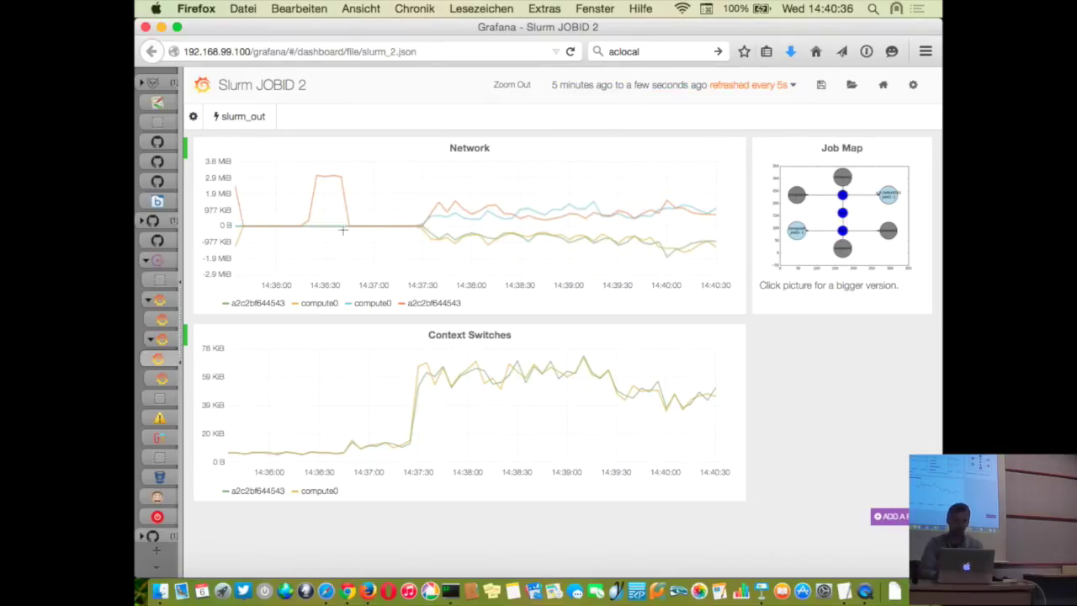
pyautogui.click(757, 85)
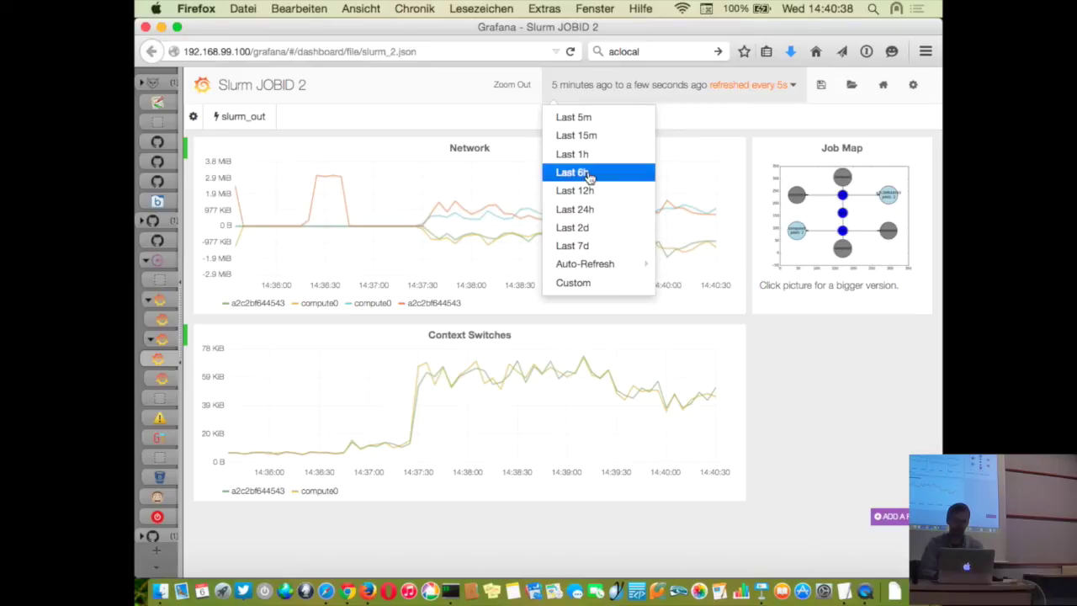
pyautogui.click(589, 172)
# - Switch to Last 1 hour, zoom to 14:29:30–14:33:04, and hide the slurm_out annotations
pyautogui.click(711, 87)
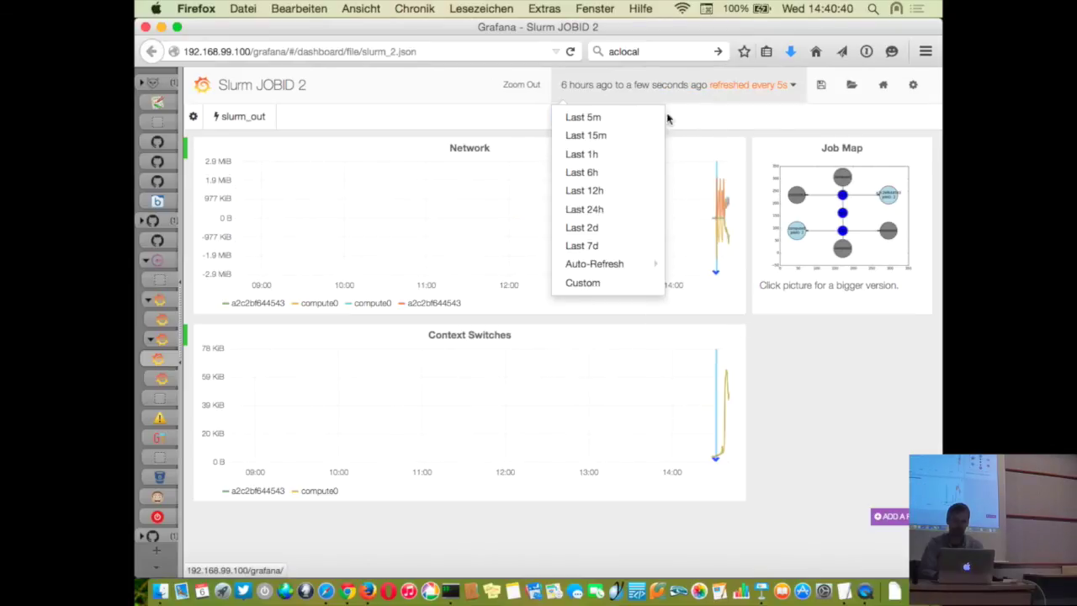
pyautogui.click(619, 154)
pyautogui.moveTo(636, 216); pyautogui.dragTo(665, 216)
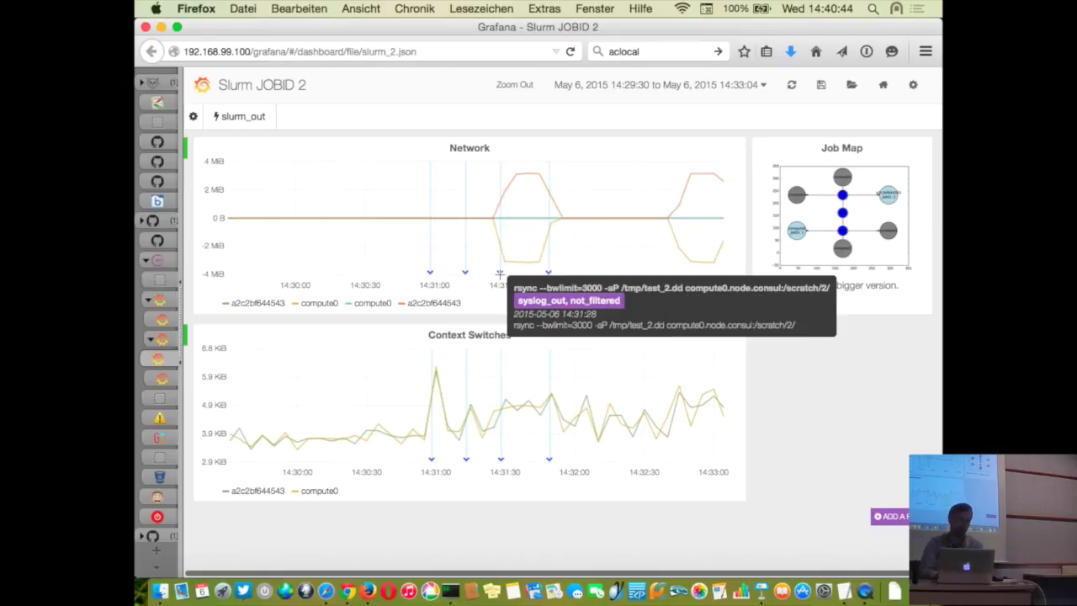
pyautogui.click(243, 118)
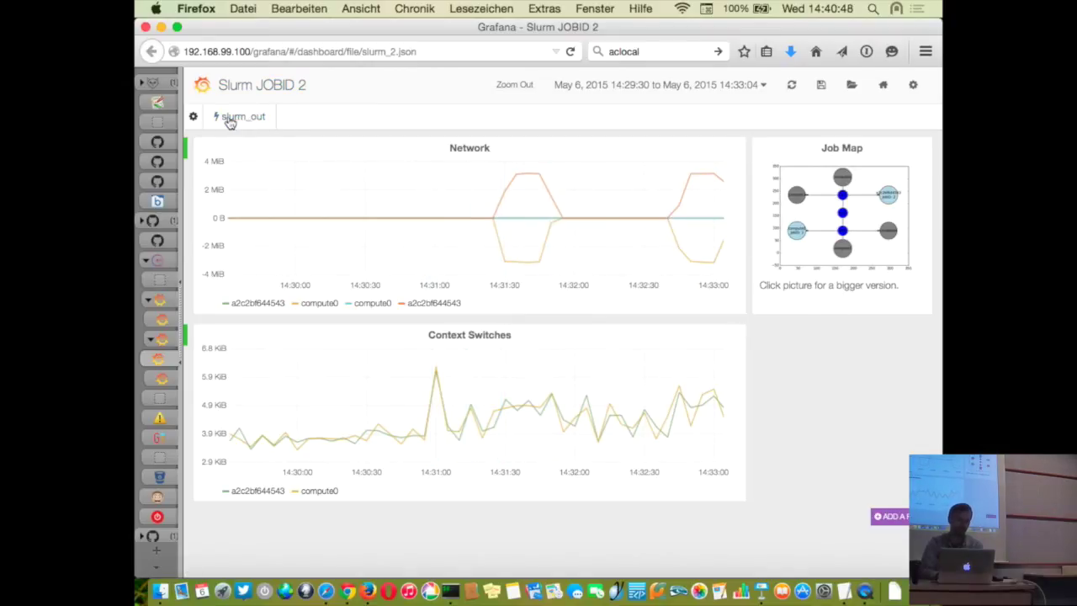
pyautogui.click(193, 116)
pyautogui.click(270, 156)
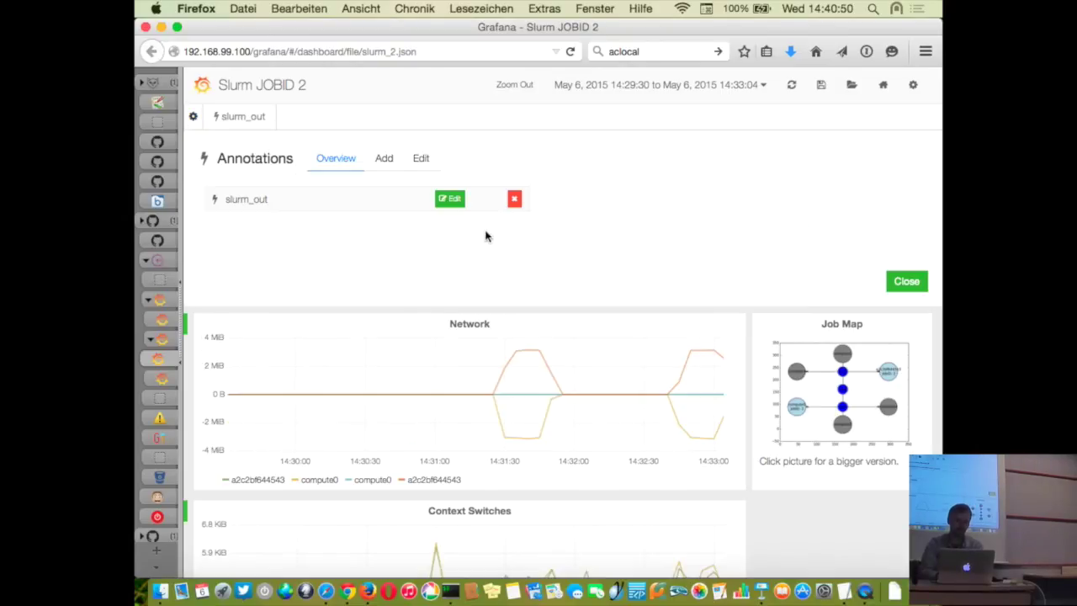
pyautogui.click(452, 200)
pyautogui.doubleClick(259, 213)
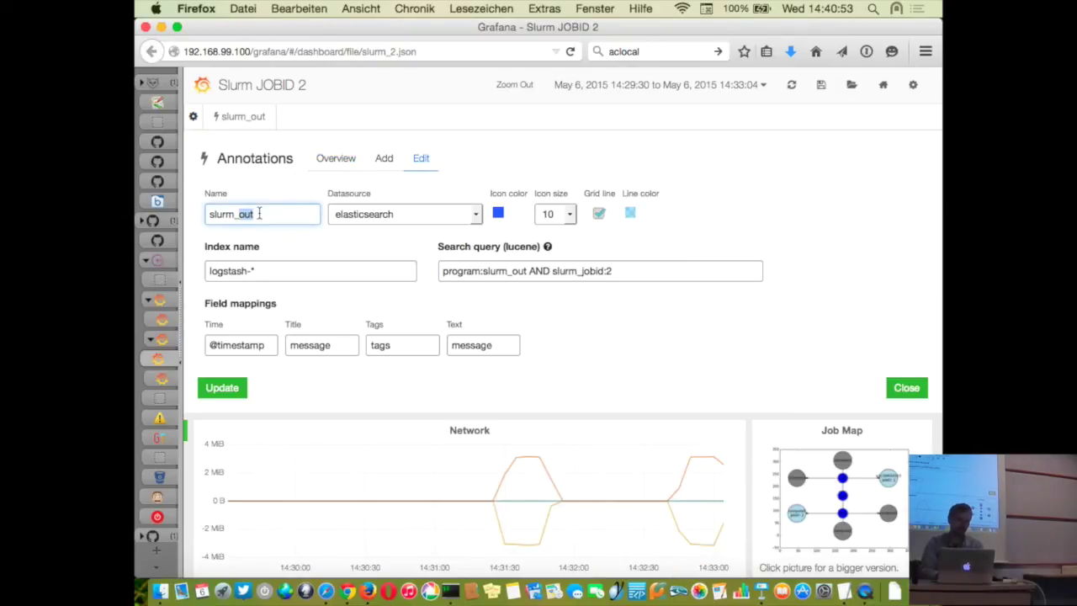
pyautogui.click(387, 216)
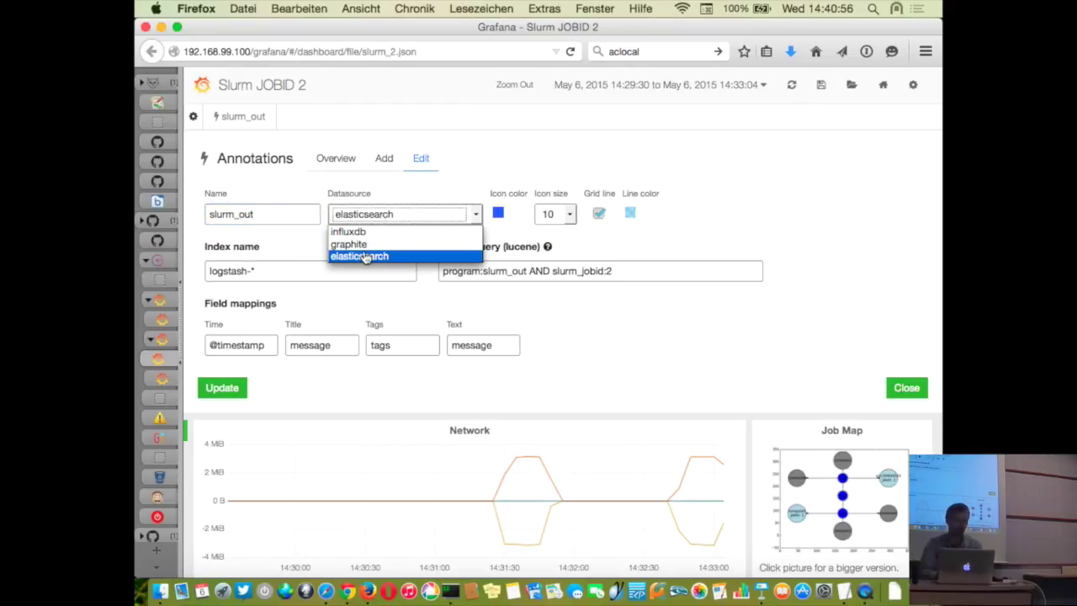
pyautogui.click(365, 256)
pyautogui.tripleClick(286, 272)
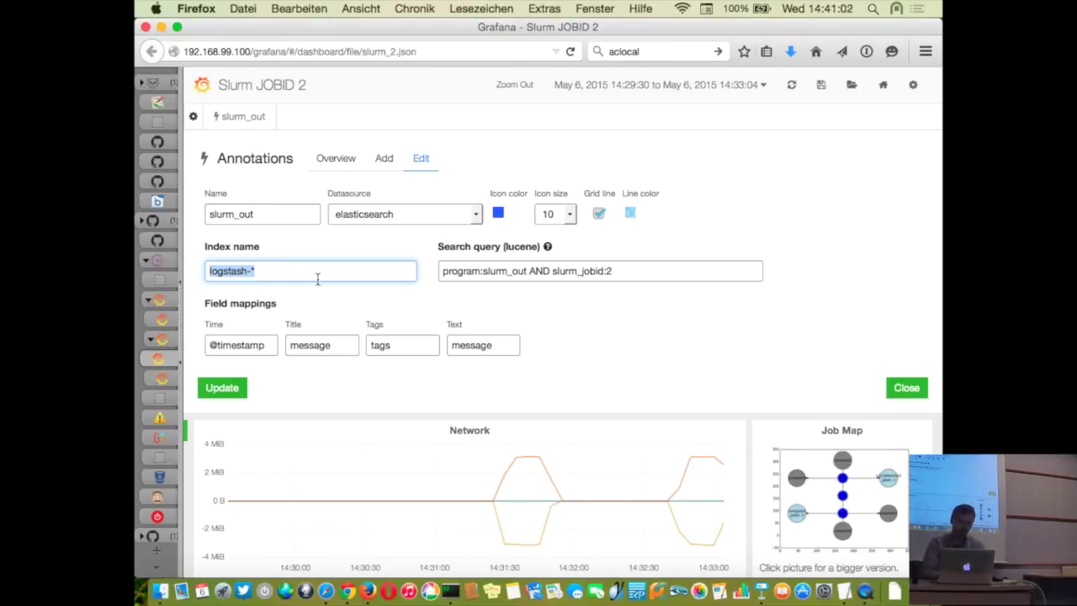
pyautogui.tripleClick(513, 271)
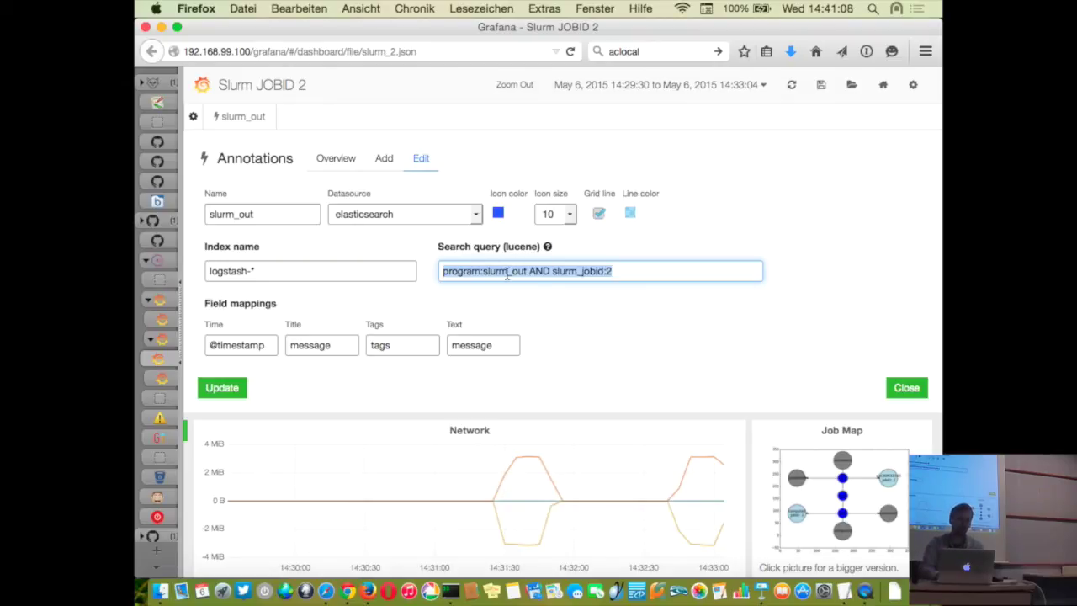
pyautogui.click(508, 271)
pyautogui.moveTo(484, 271); pyautogui.dragTo(527, 271)
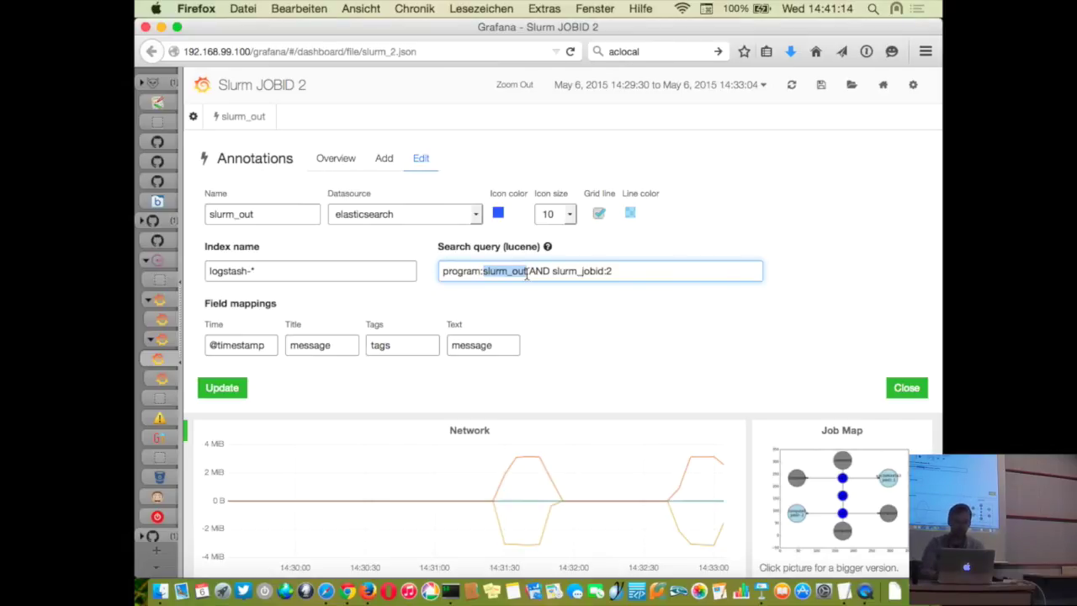
pyautogui.moveTo(550, 273); pyautogui.dragTo(607, 272)
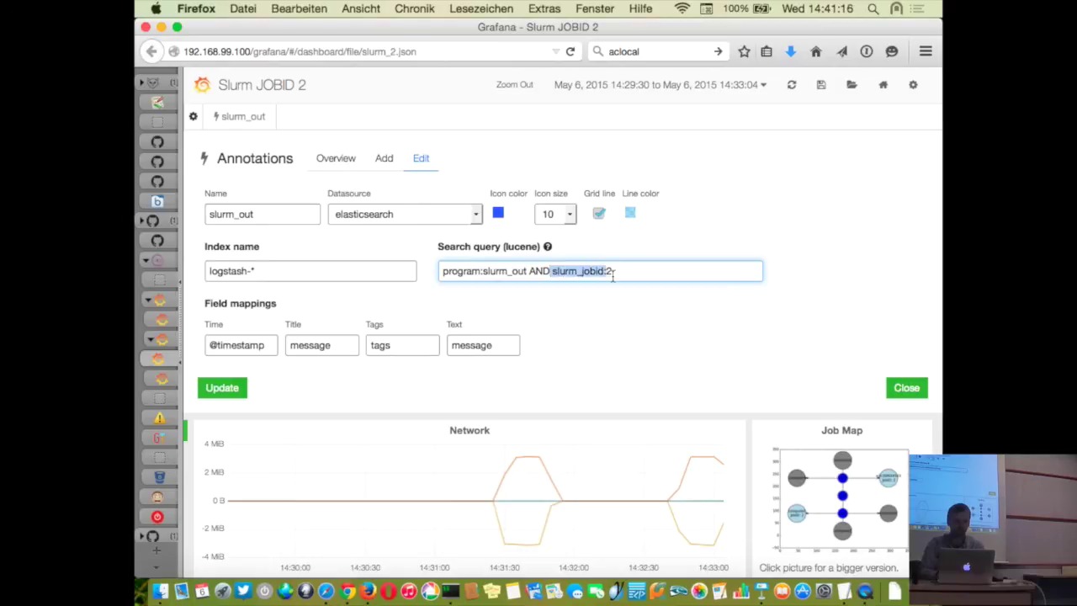
pyautogui.press('Left')
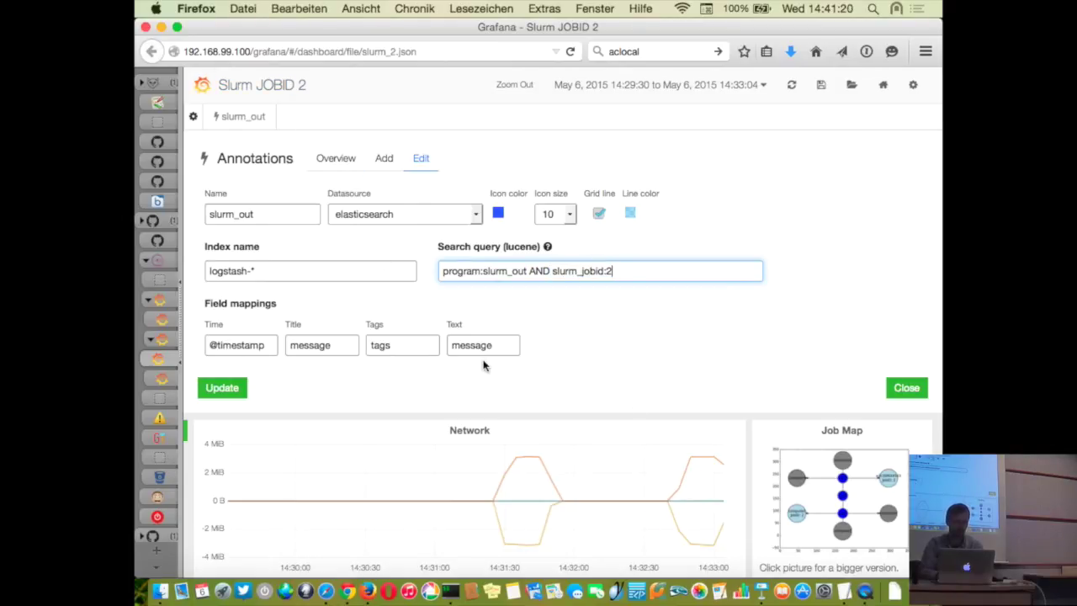
# - Close the annotations editor and re-enable slurm_out markers, inspecting the 14:31:28 rsync annotation
pyautogui.click(909, 387)
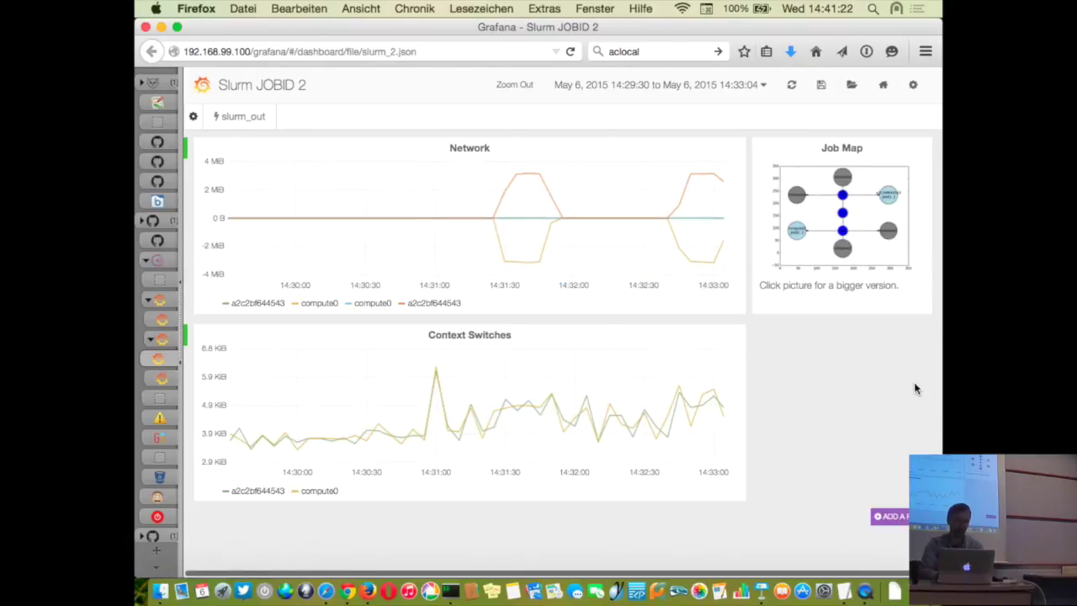
pyautogui.click(243, 116)
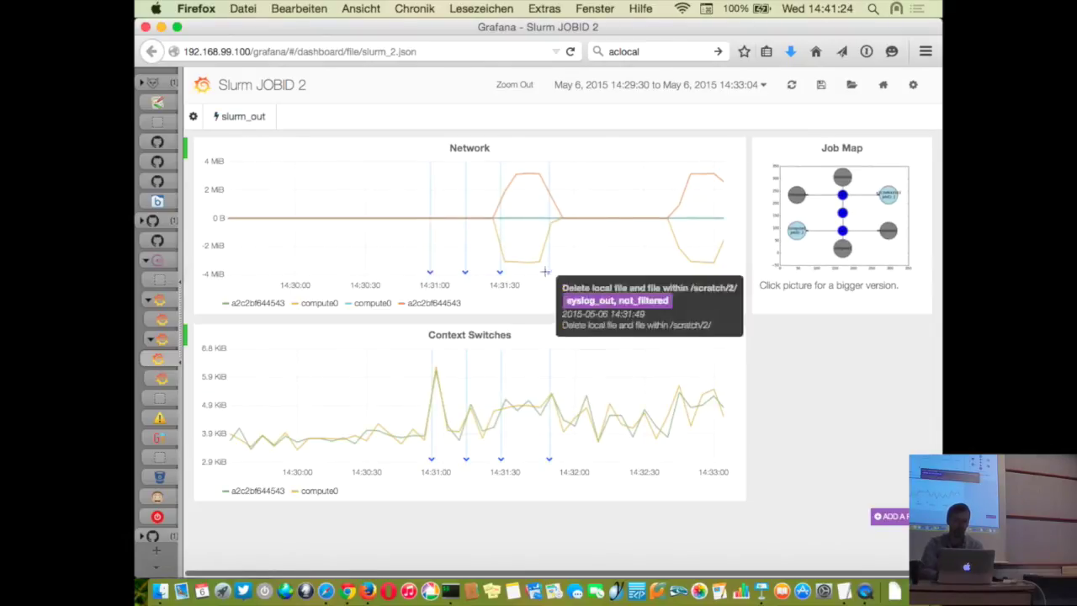
pyautogui.moveTo(498, 275)
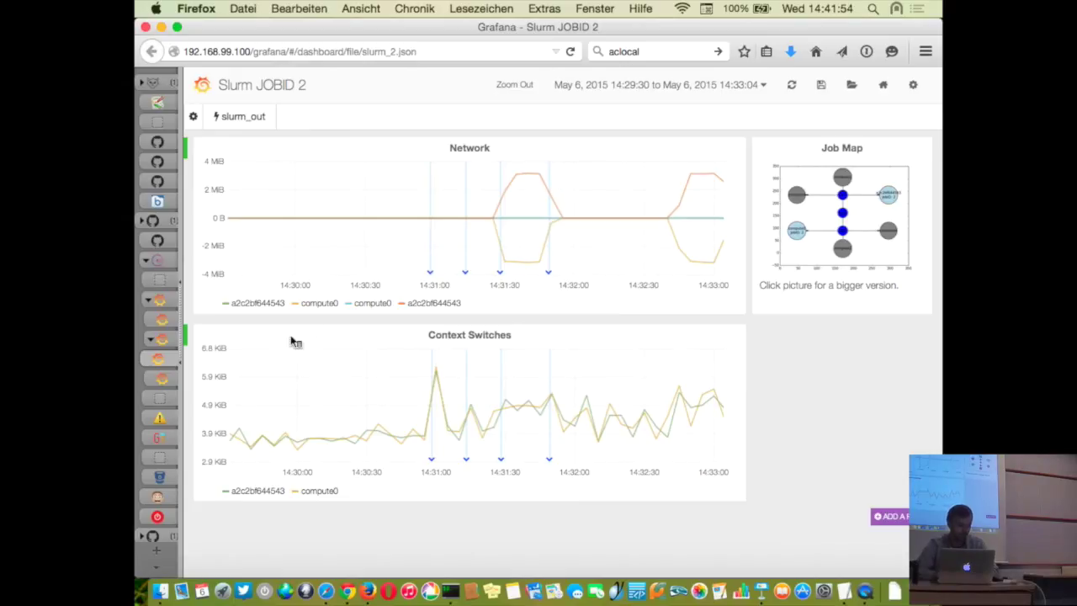
# - Return to the Slurm Dashboard and widen the browser's tab sidebar so titles are readable
pyautogui.click(163, 384)
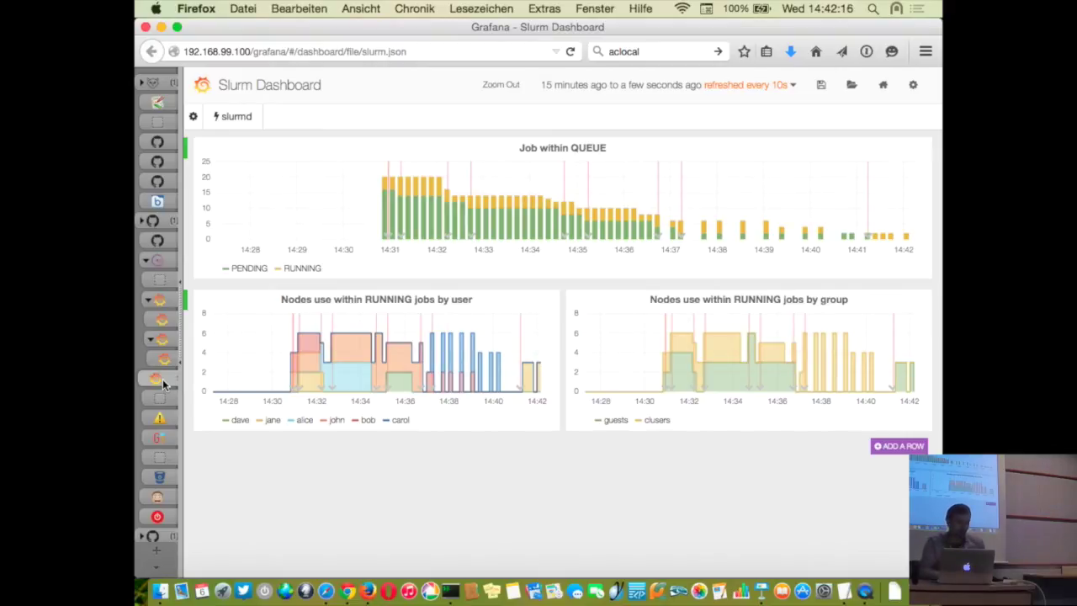
pyautogui.moveTo(182, 351); pyautogui.dragTo(217, 354)
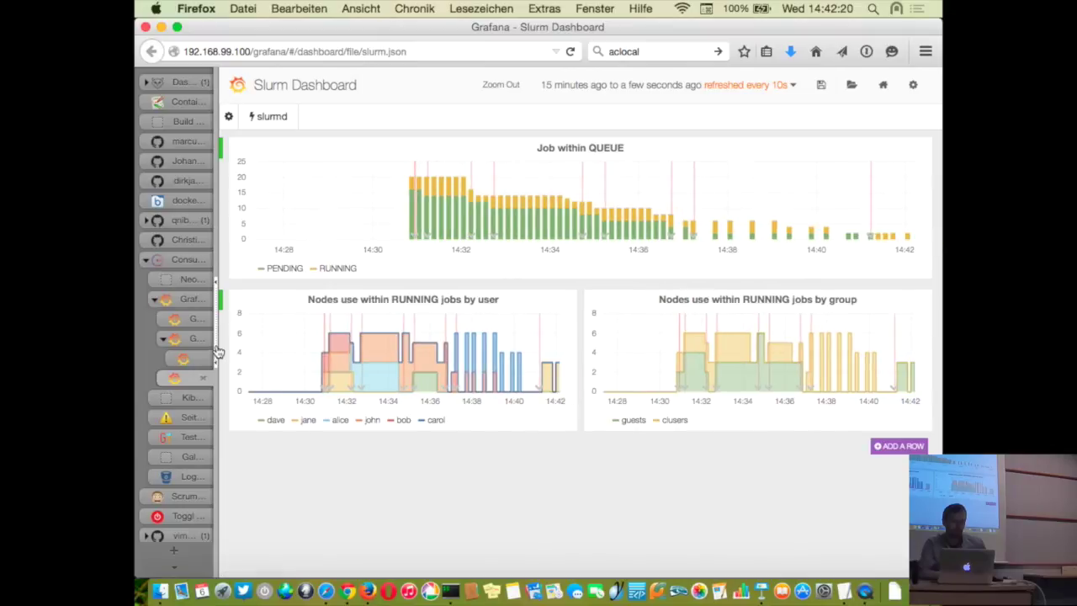